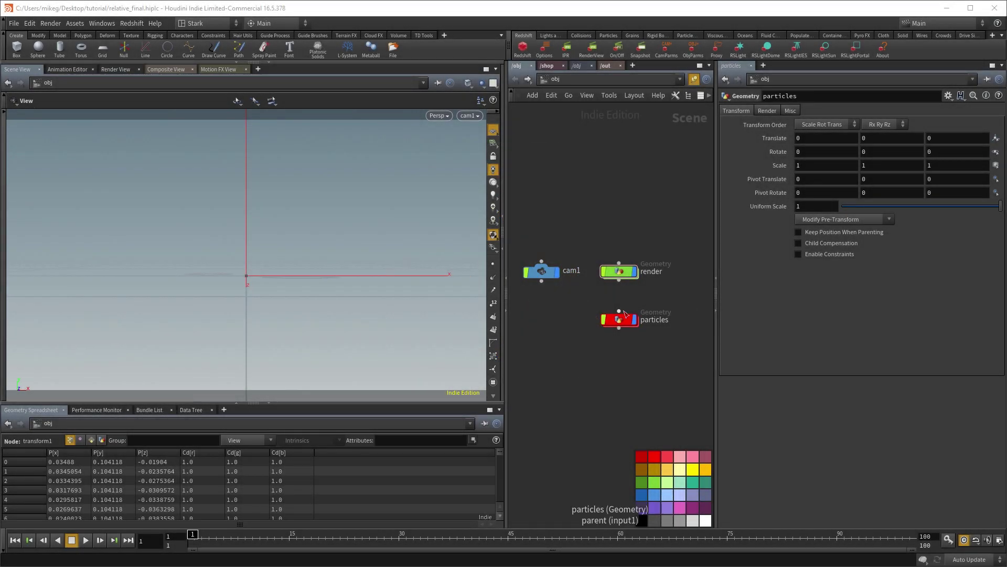
{"action": "key", "text": "Tab"}
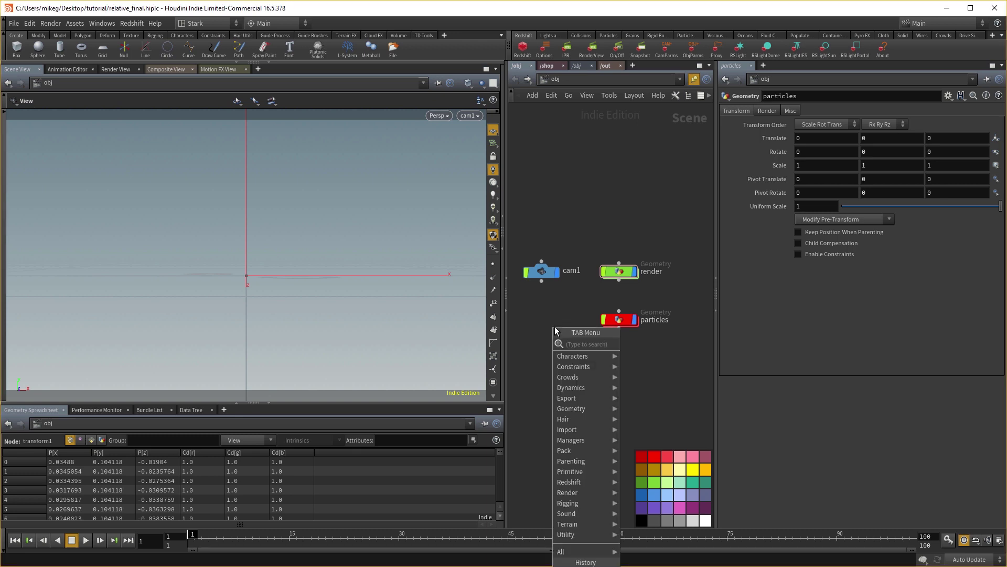
{"action": "key", "text": "Escape"}
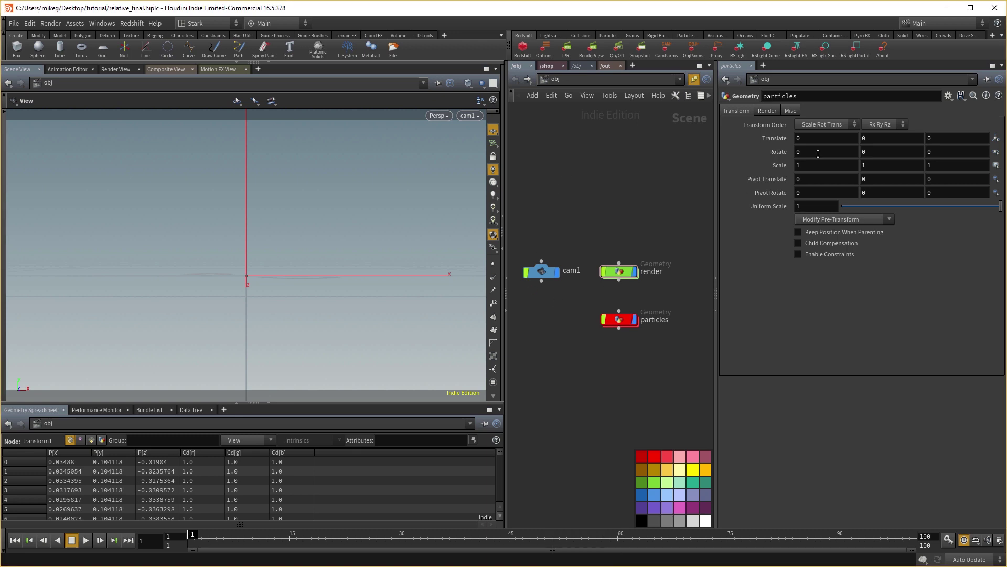
{"action": "left_click", "coordinate": [834, 166]}
{"action": "right_click", "coordinate": [845, 165]}
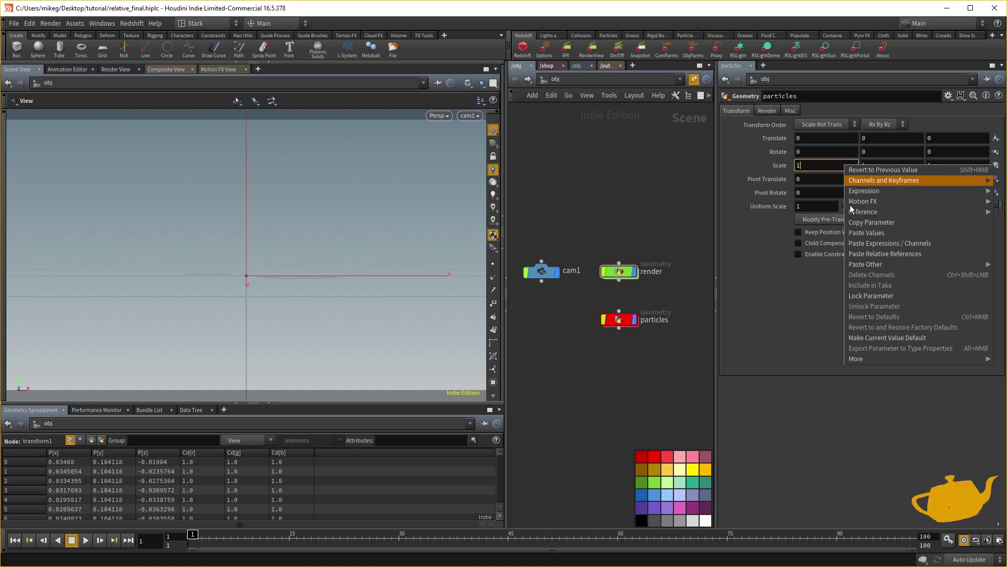
{"action": "left_click", "coordinate": [558, 206]}
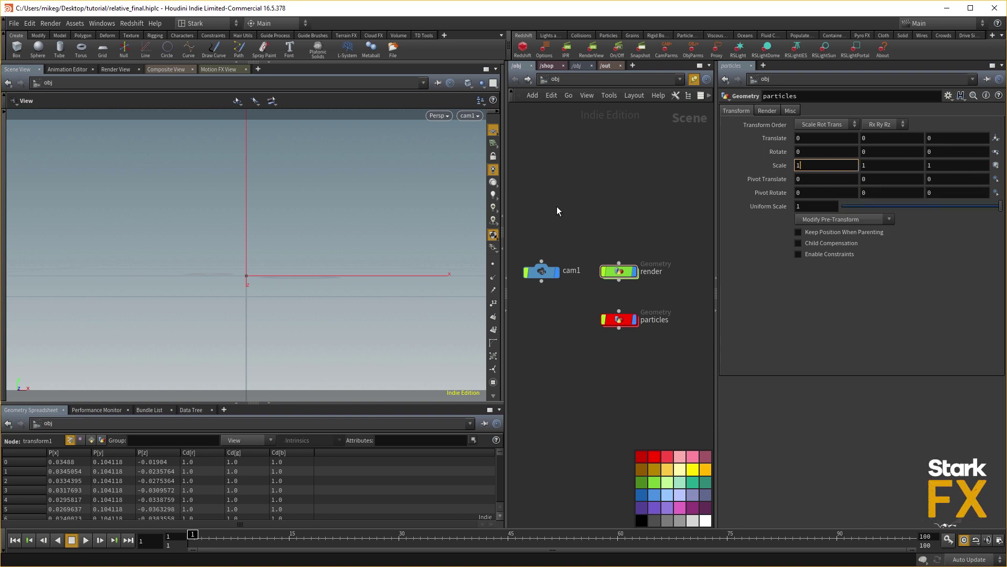
Rearrange the cam1, render and particles nodes in the network, spacing the two geometry nodes farther from the camera.
{"action": "mouse_move", "coordinate": [537, 276]}
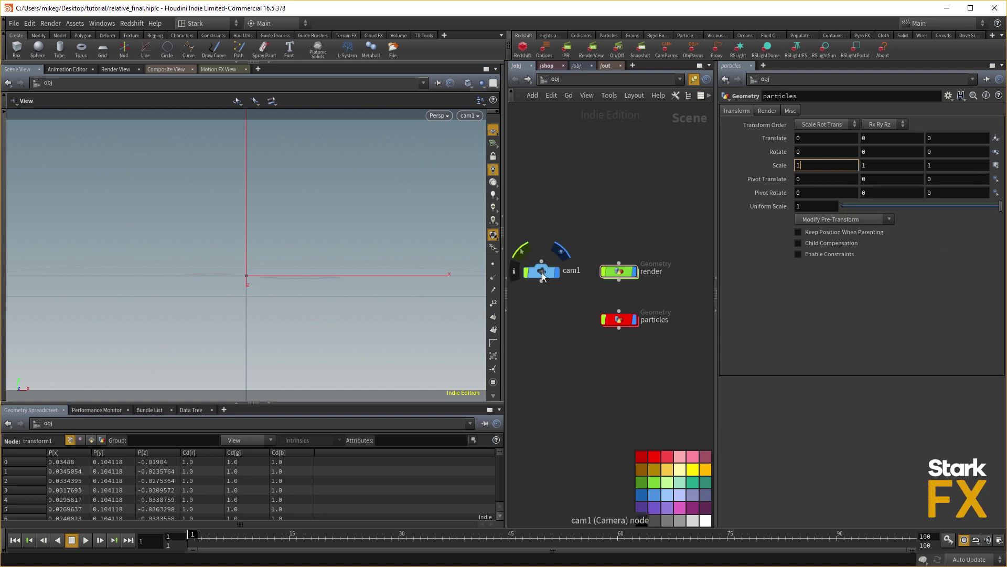
{"action": "left_click_drag", "start_coordinate": [543, 269], "coordinate": [544, 270]}
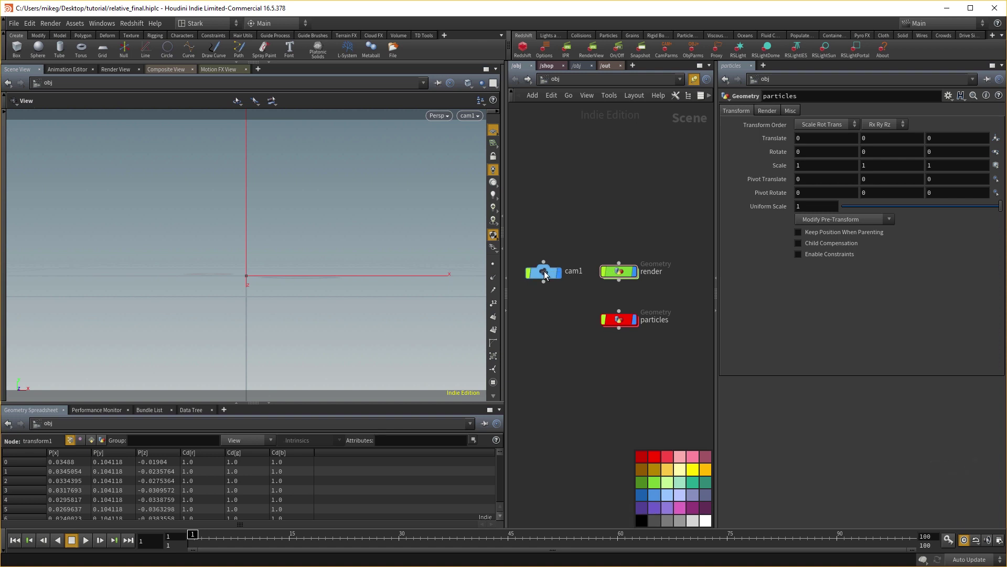
{"action": "mouse_move", "coordinate": [544, 271]}
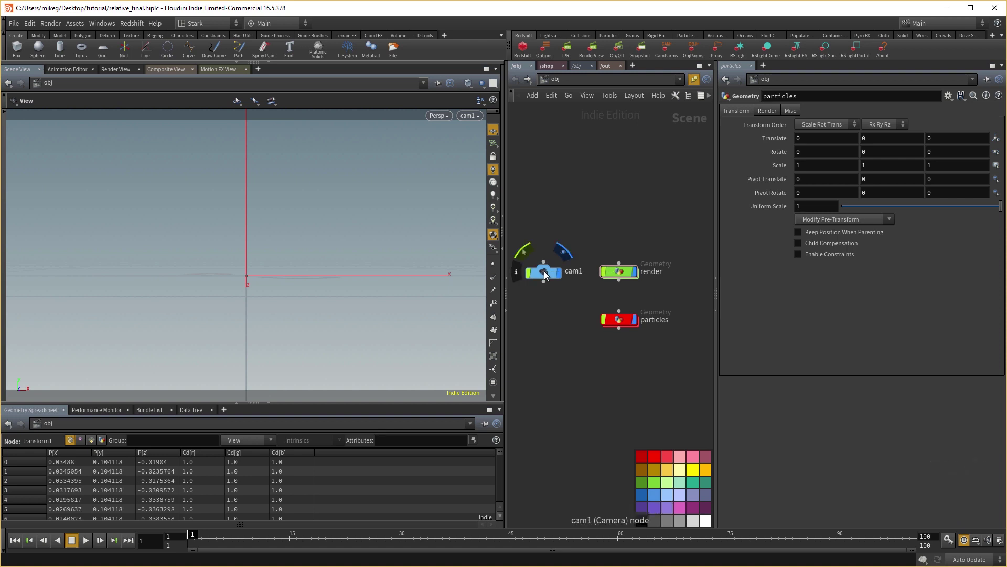
{"action": "left_click_drag", "start_coordinate": [544, 270], "coordinate": [548, 267]}
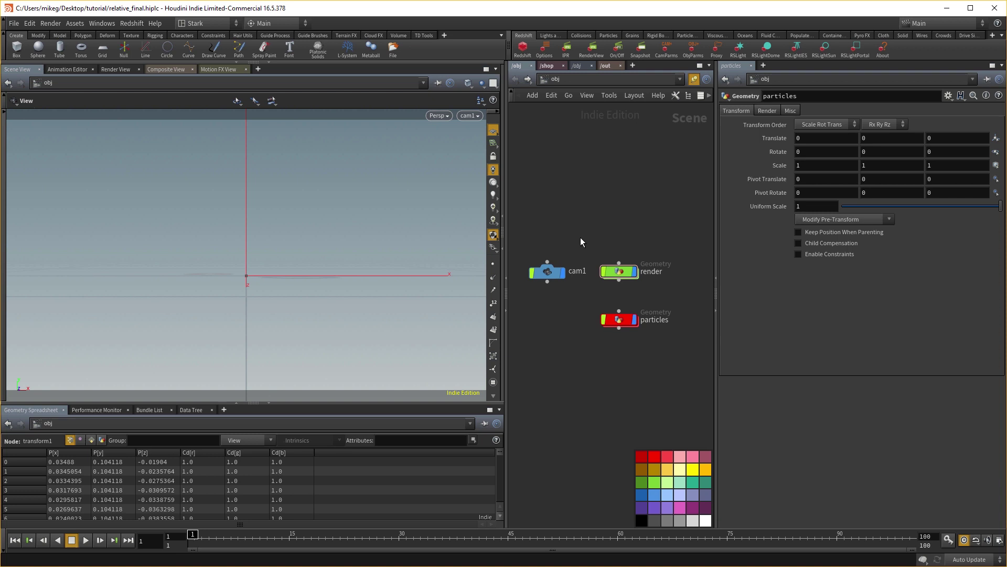
{"action": "left_click_drag", "start_coordinate": [603, 258], "coordinate": [649, 326]}
{"action": "left_click_drag", "start_coordinate": [547, 273], "coordinate": [554, 271]}
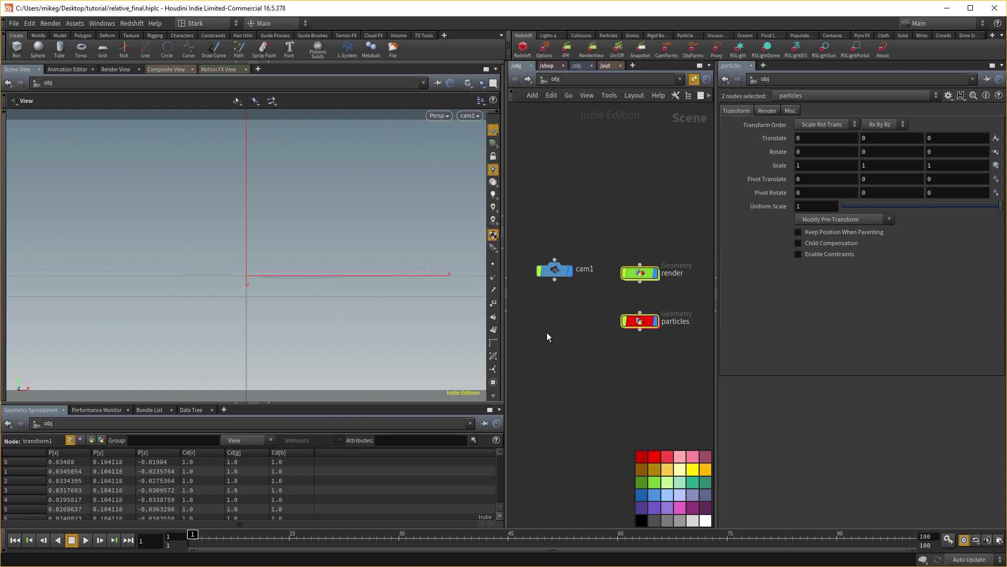
{"action": "left_click_drag", "start_coordinate": [548, 336], "coordinate": [548, 329]}
Add a Null object and place it directly below the cam1 node.
{"action": "key", "text": "Tab"}
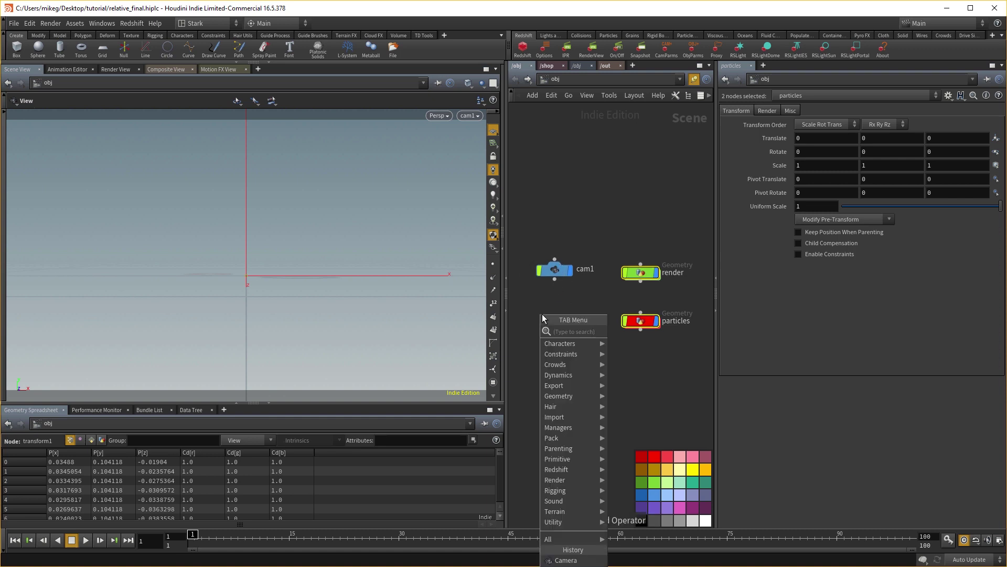
{"action": "type", "text": "null"}
{"action": "key", "text": "Return"}
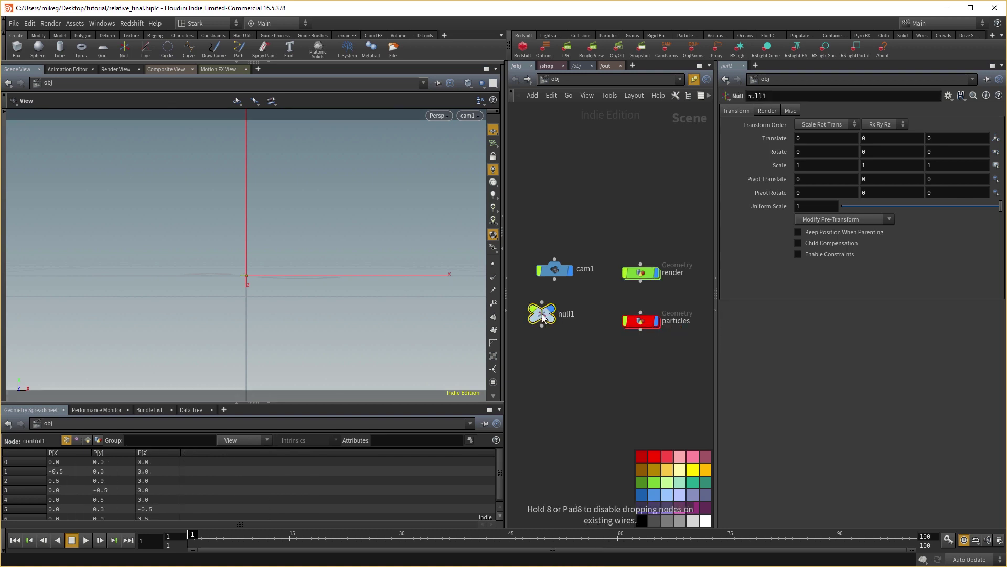
{"action": "left_click", "coordinate": [555, 326]}
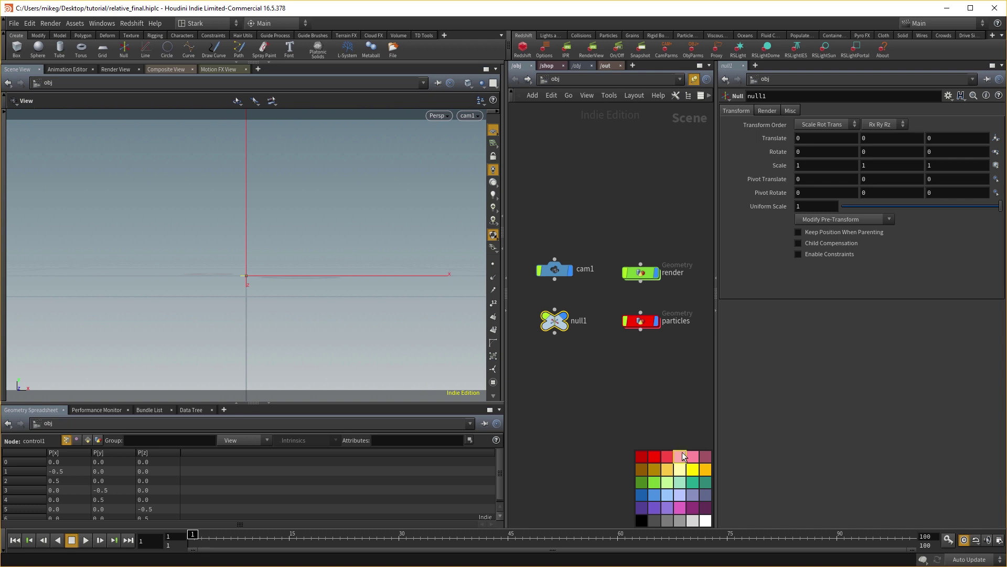
Color the new null node yellow and give it the circle node shape.
{"action": "left_click", "coordinate": [691, 468]}
{"action": "mouse_move", "coordinate": [574, 319]}
{"action": "left_click", "coordinate": [709, 98]}
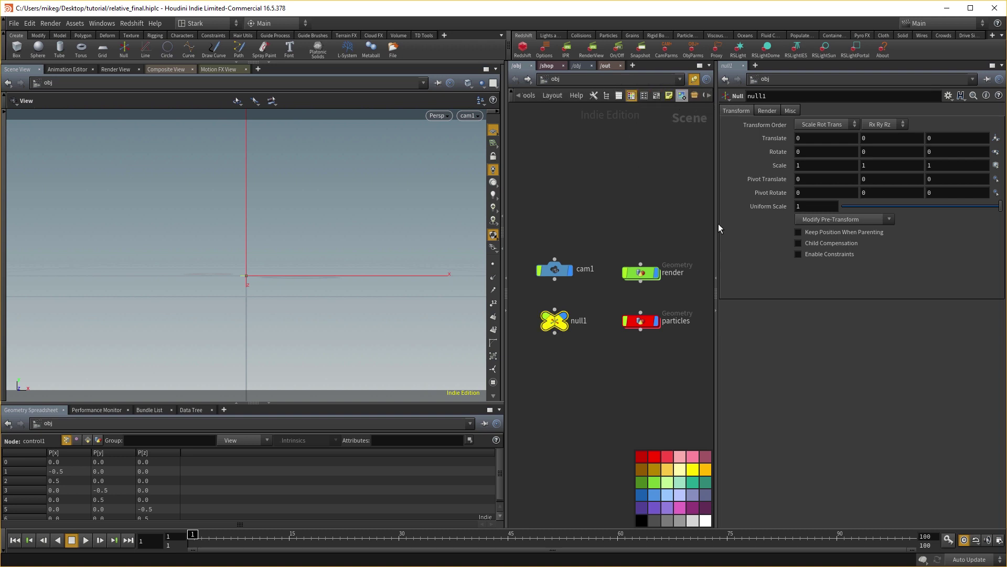
{"action": "left_click", "coordinate": [645, 96]}
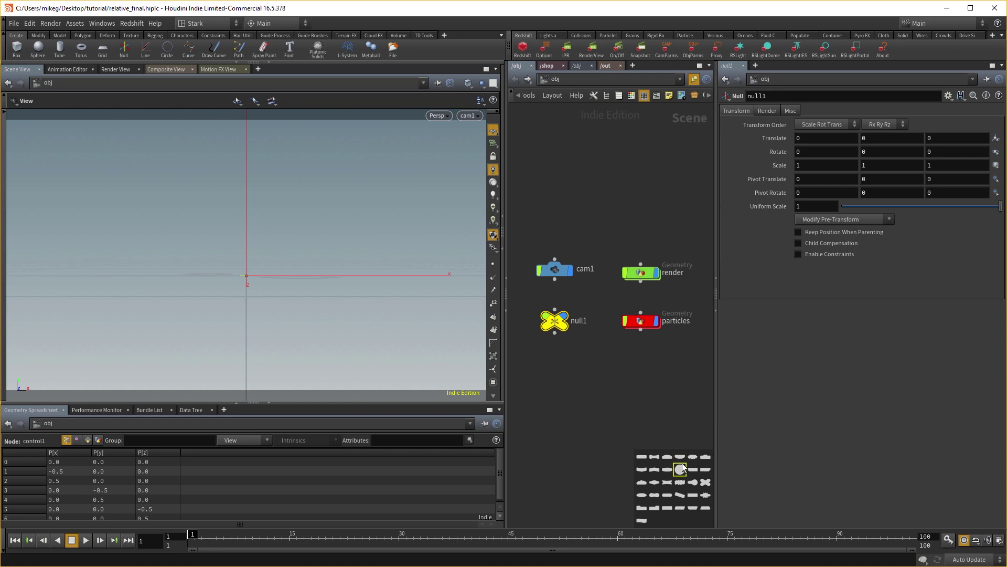
{"action": "left_click_drag", "start_coordinate": [680, 469], "coordinate": [555, 322]}
Rename the null node to controller.
{"action": "double_click", "coordinate": [577, 320]}
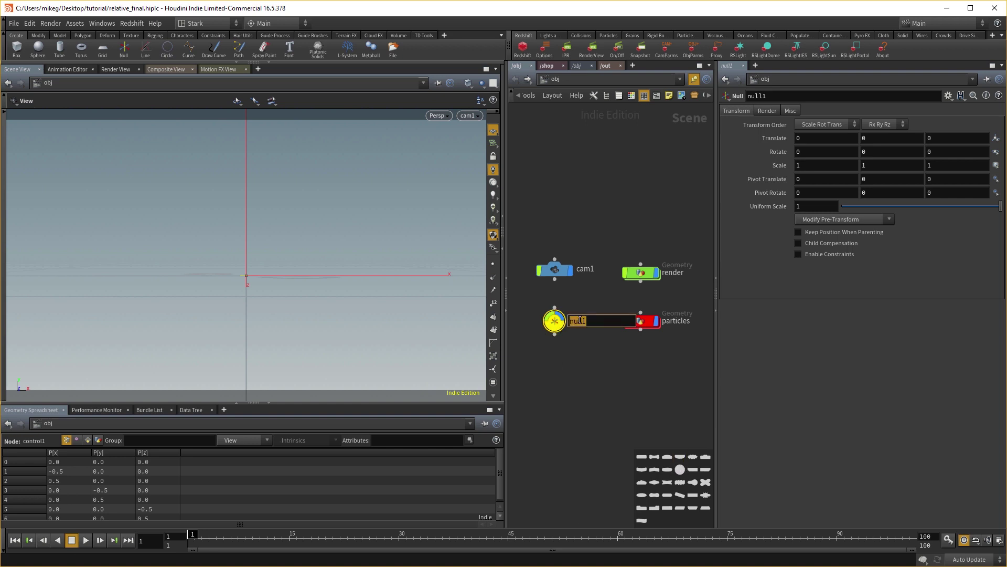
{"action": "type", "text": "ve"}
{"action": "key", "text": "BackSpace"}
{"action": "key", "text": "BackSpace"}
{"action": "type", "text": "controller"}
{"action": "key", "text": "Return"}
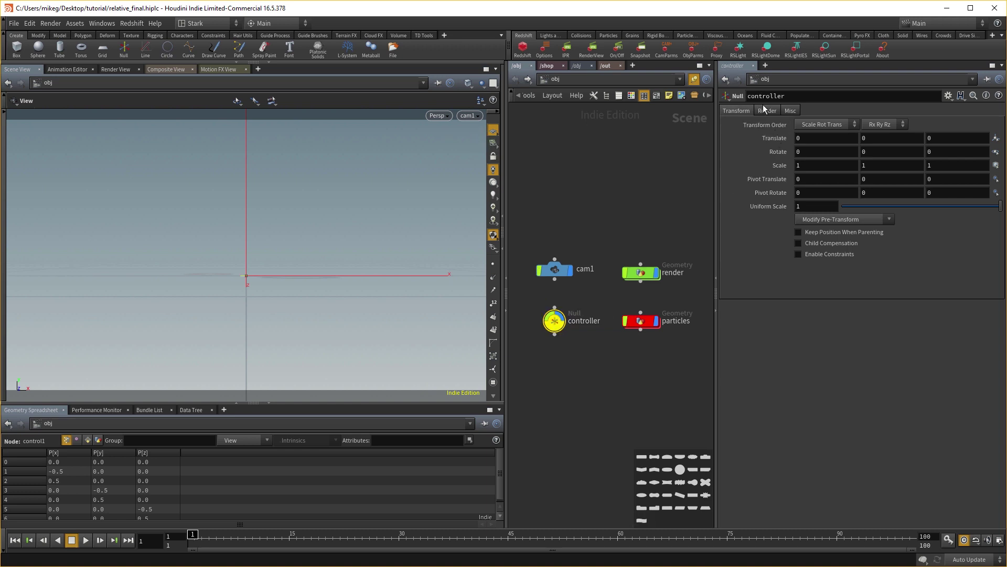
Open the controller node's parameter interface for editing and collapse its Transform, Render and Misc folders.
{"action": "right_click", "coordinate": [551, 322]}
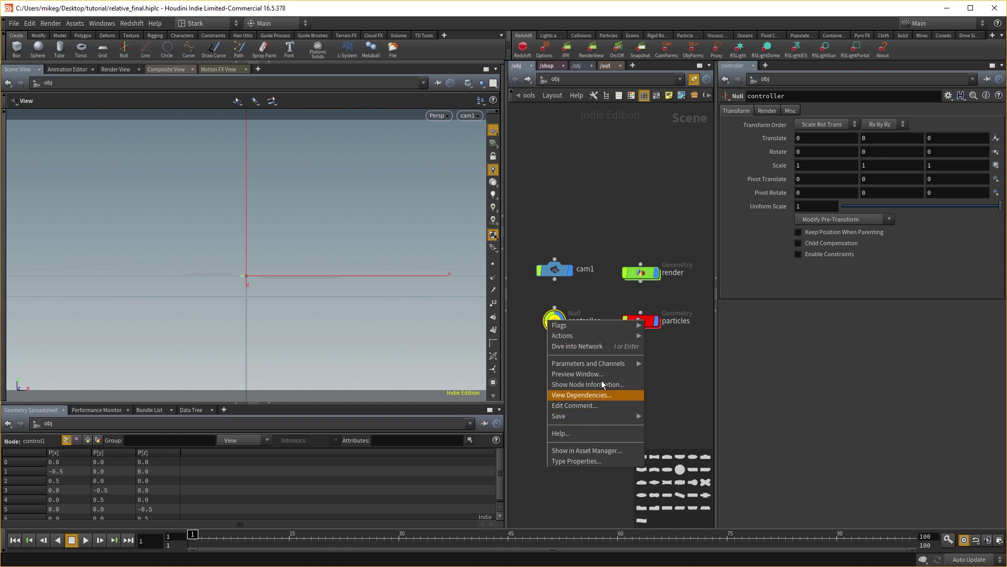
{"action": "mouse_move", "coordinate": [608, 363]}
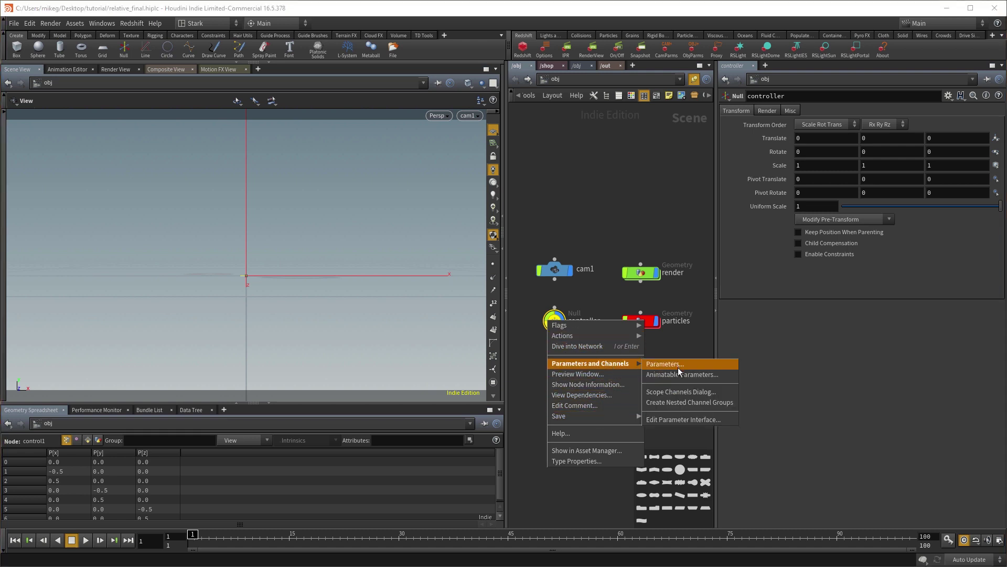
{"action": "left_click", "coordinate": [684, 420]}
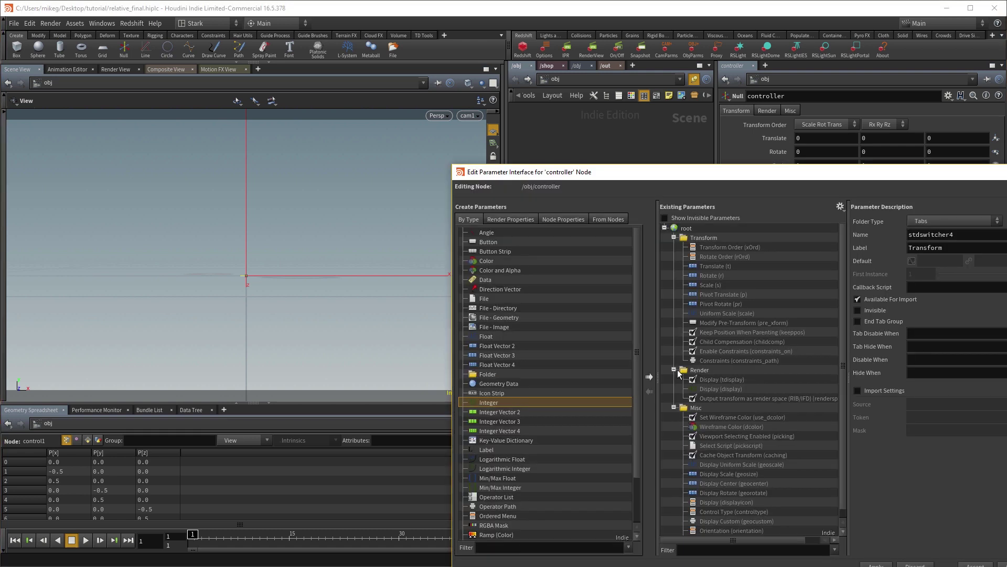
{"action": "left_click", "coordinate": [674, 237]}
{"action": "left_click", "coordinate": [674, 246]}
{"action": "left_click", "coordinate": [674, 256]}
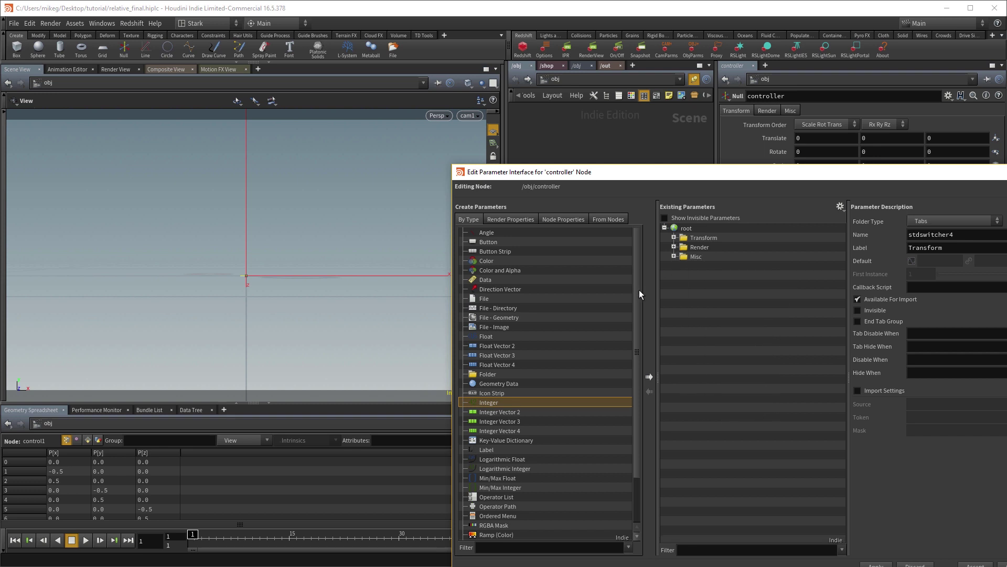
Add an integer parameter named version with the label Version to the controller and apply it.
{"action": "left_click_drag", "start_coordinate": [496, 401], "coordinate": [757, 291]}
{"action": "left_click", "coordinate": [947, 235]}
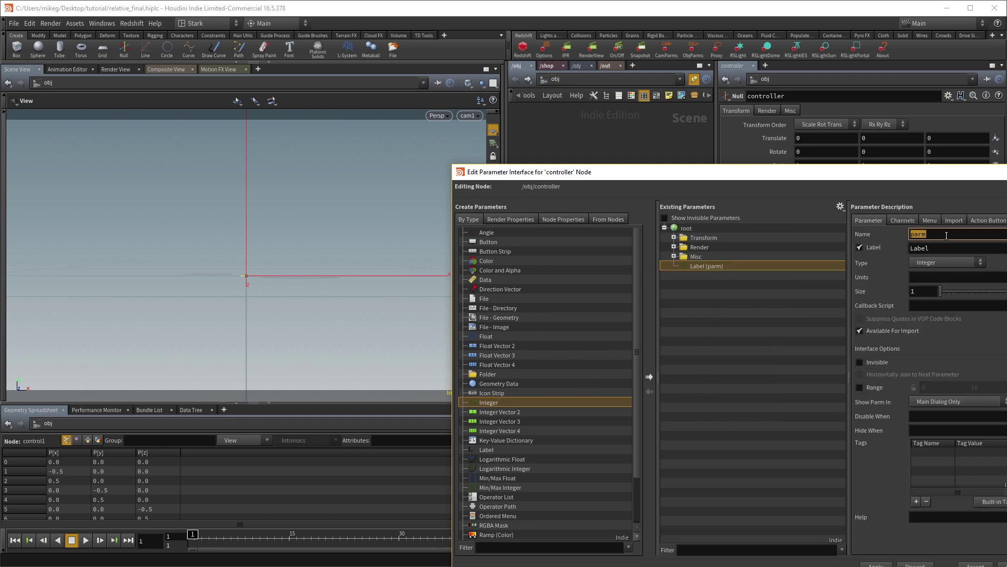
{"action": "type", "text": "version"}
{"action": "left_click", "coordinate": [945, 250]}
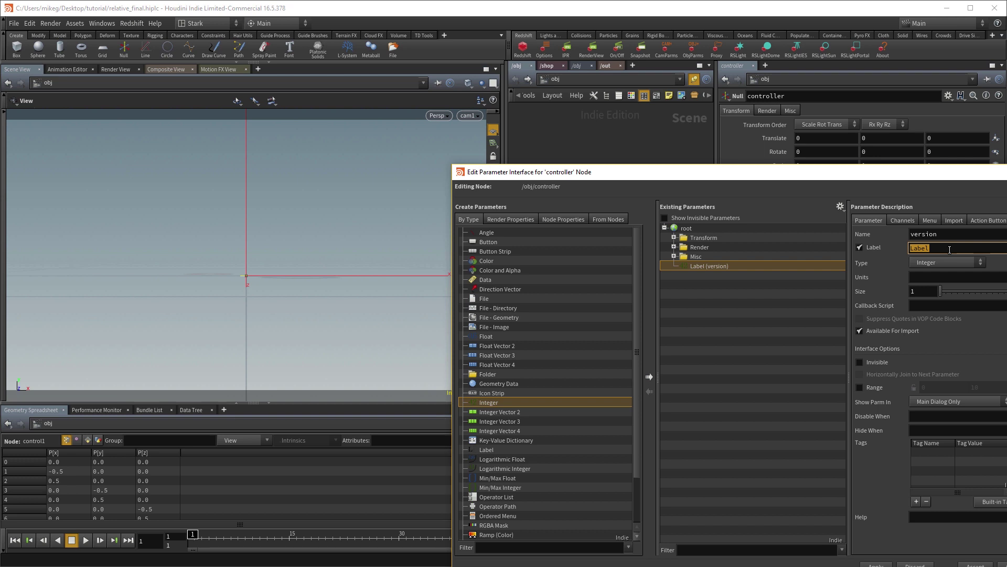
{"action": "type", "text": "Version"}
{"action": "key", "text": "Return"}
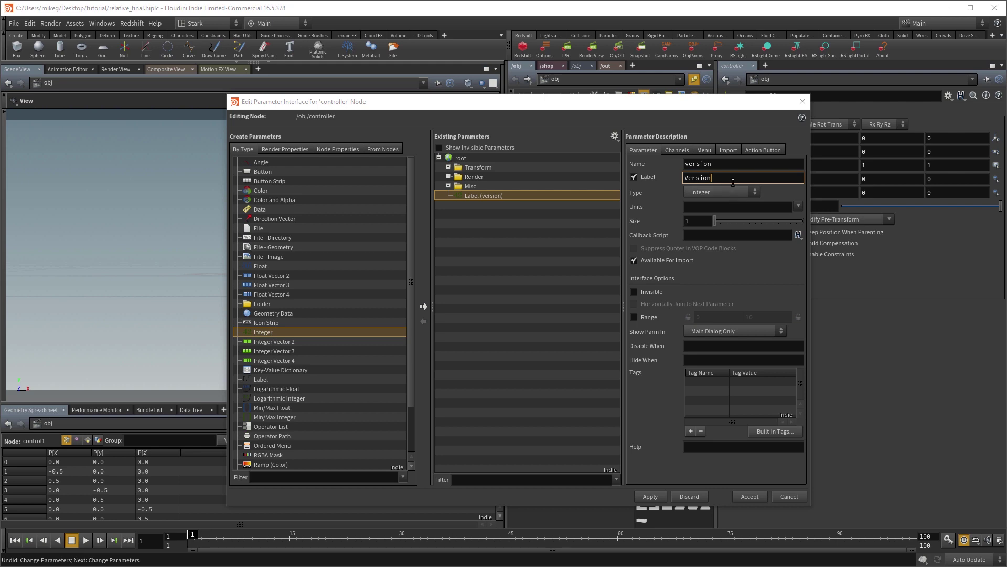
{"action": "left_click", "coordinate": [733, 183]}
{"action": "key", "text": "Return"}
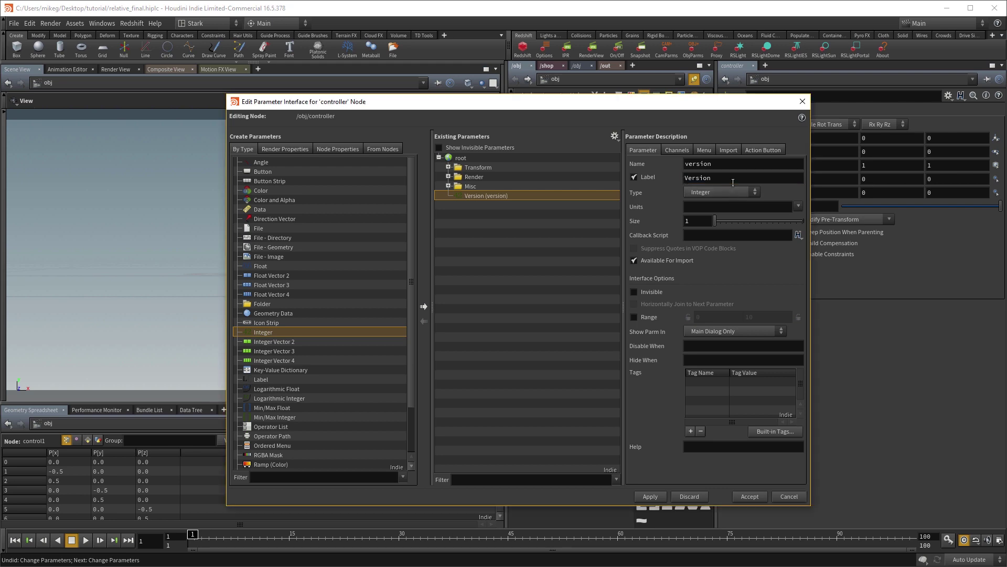
{"action": "left_click", "coordinate": [651, 496]}
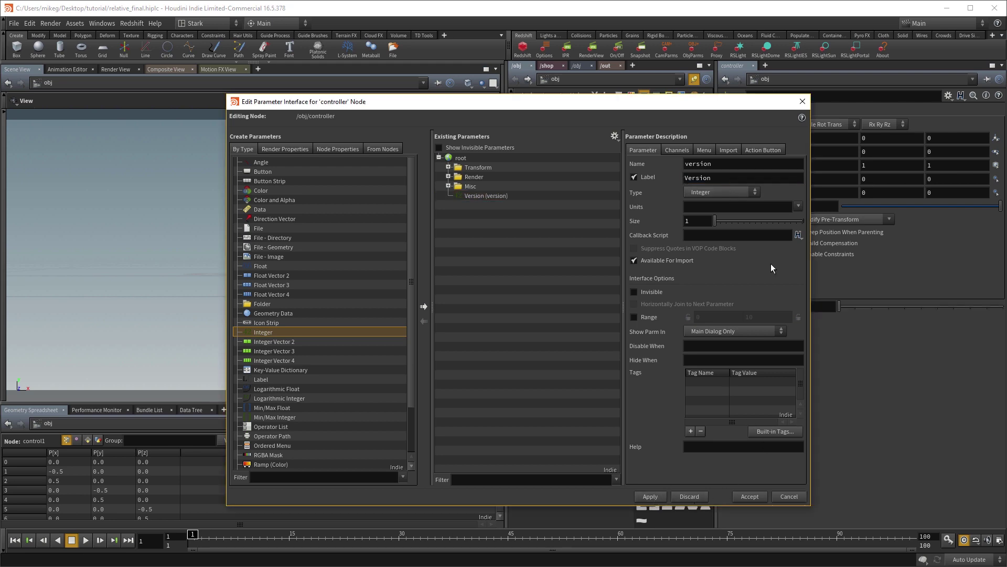
Put the Version parameter in a new folder labeled Control.
{"action": "left_click_drag", "start_coordinate": [690, 109], "coordinate": [597, 124]}
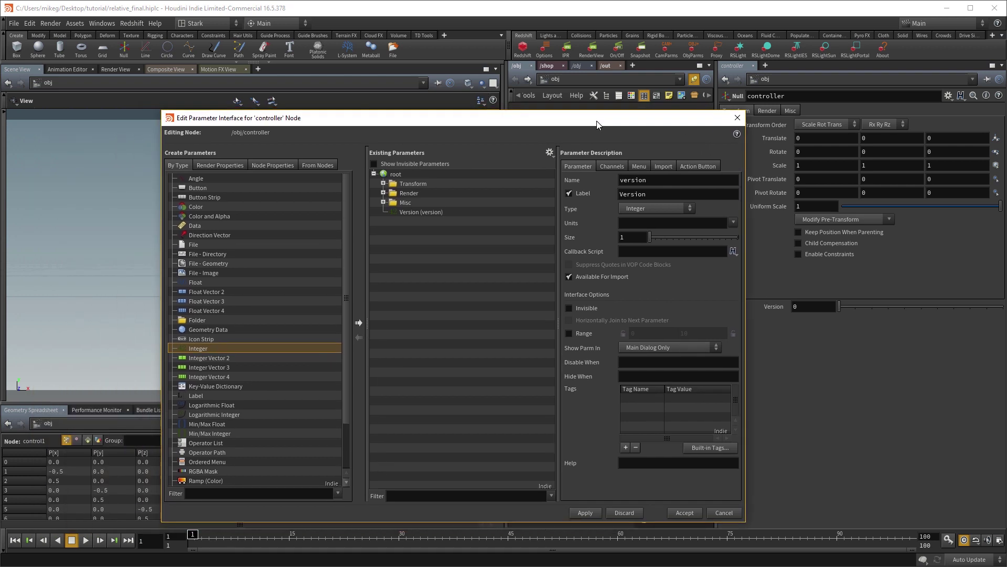
{"action": "double_click", "coordinate": [412, 213]}
{"action": "left_click", "coordinate": [406, 184]}
{"action": "right_click", "coordinate": [407, 211]}
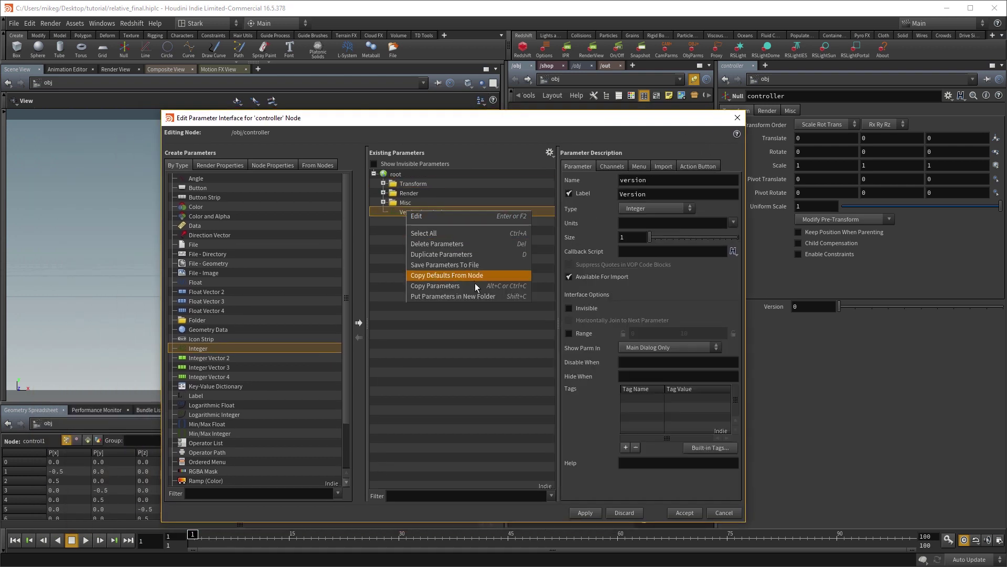
{"action": "left_click", "coordinate": [476, 296]}
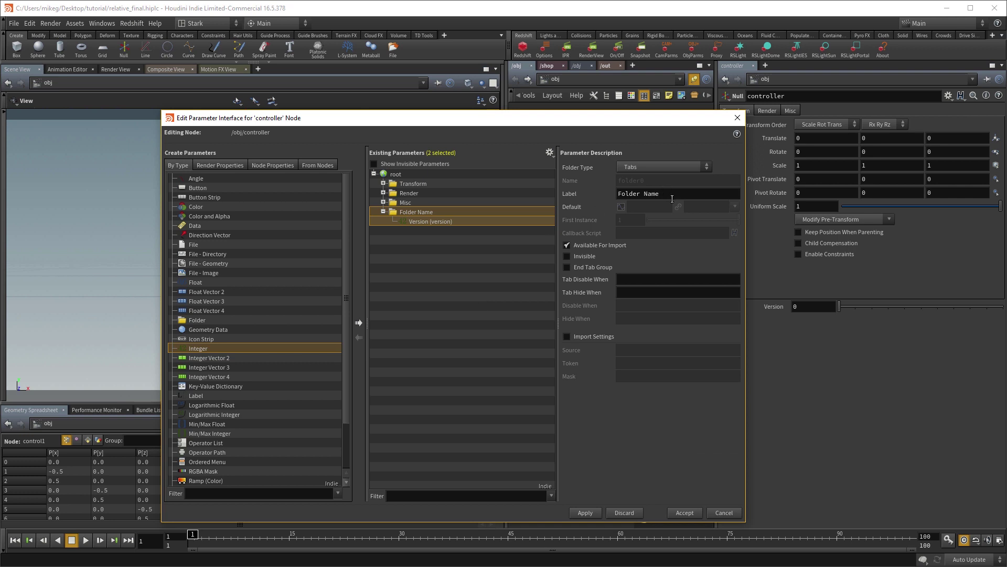
{"action": "left_click_drag", "start_coordinate": [672, 199], "coordinate": [583, 189]}
{"action": "type", "text": "Control"}
{"action": "key", "text": "Return"}
Delete the Misc, Render and Transform folders from the controller's existing parameters.
{"action": "left_click", "coordinate": [408, 202]}
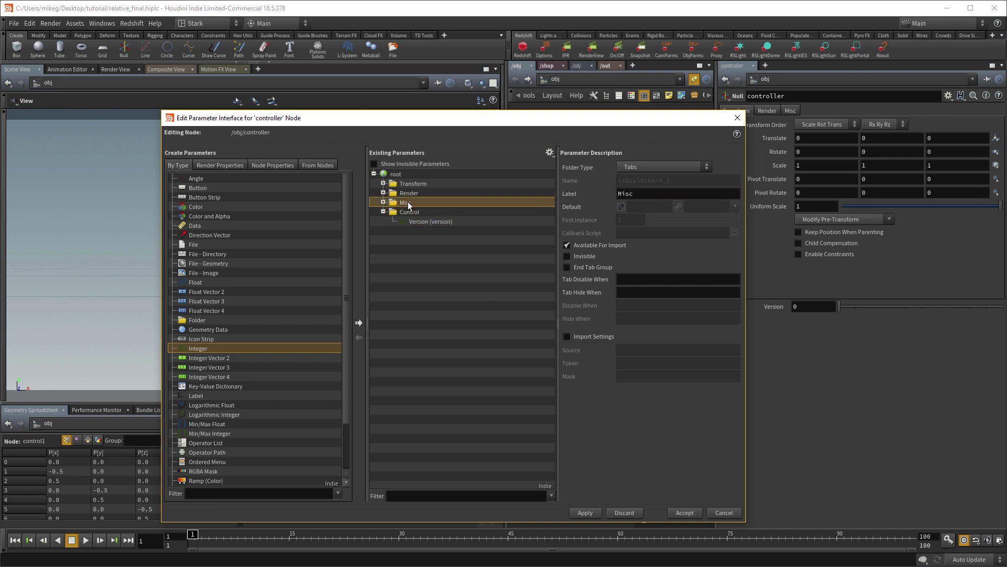
{"action": "right_click", "coordinate": [408, 202]}
{"action": "left_click", "coordinate": [473, 312]}
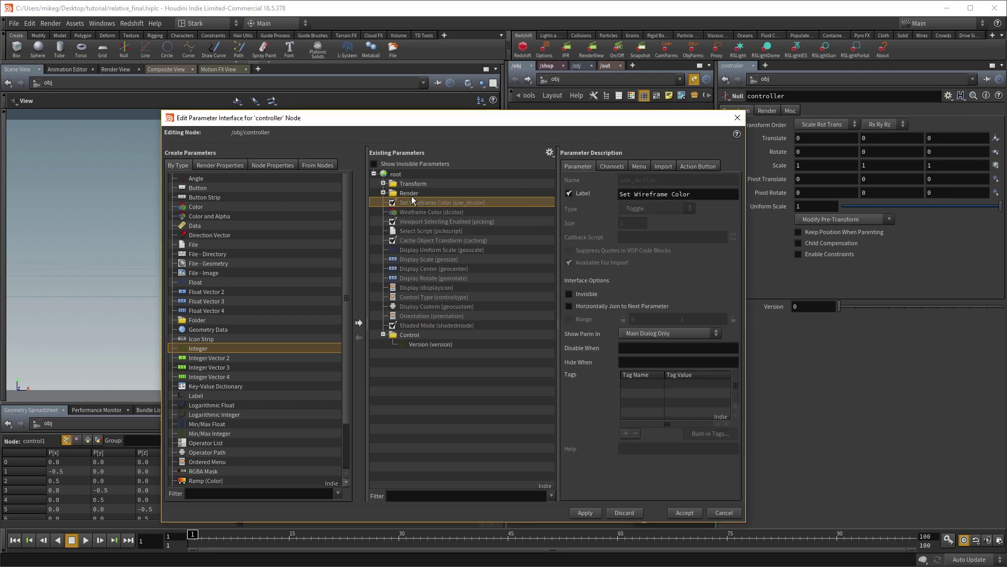
{"action": "right_click", "coordinate": [410, 193]}
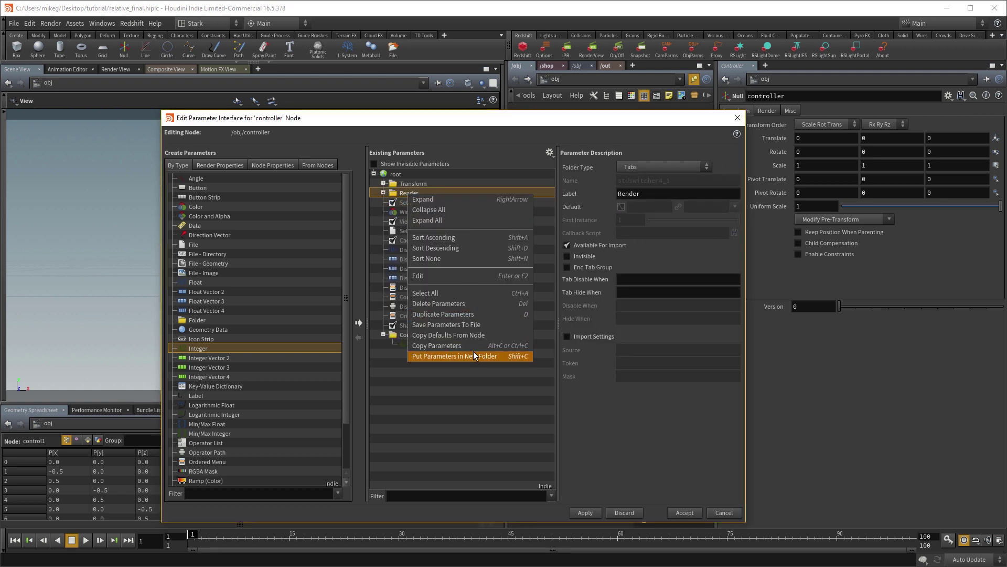
{"action": "left_click", "coordinate": [472, 302]}
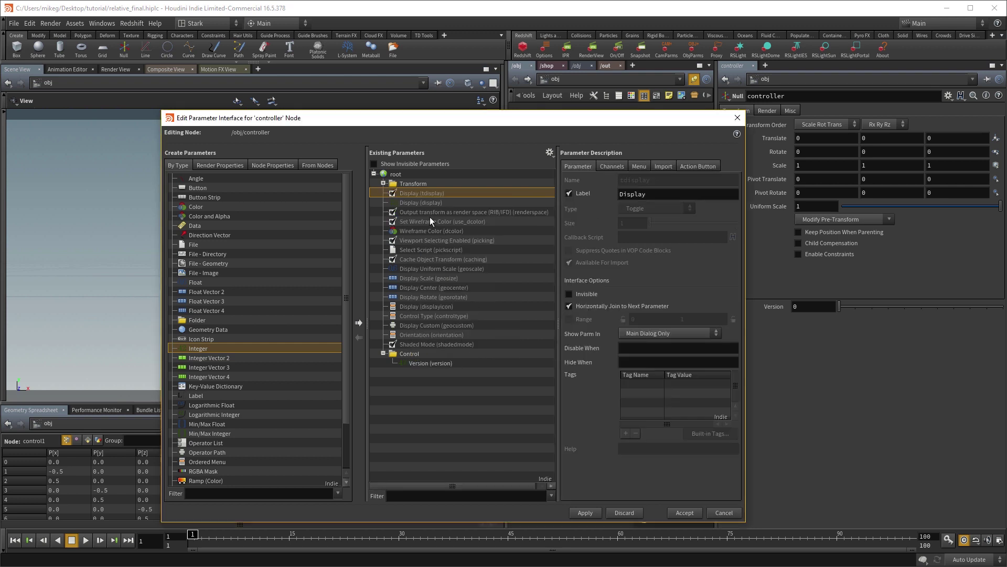
{"action": "right_click", "coordinate": [420, 184]}
{"action": "left_click", "coordinate": [485, 290]}
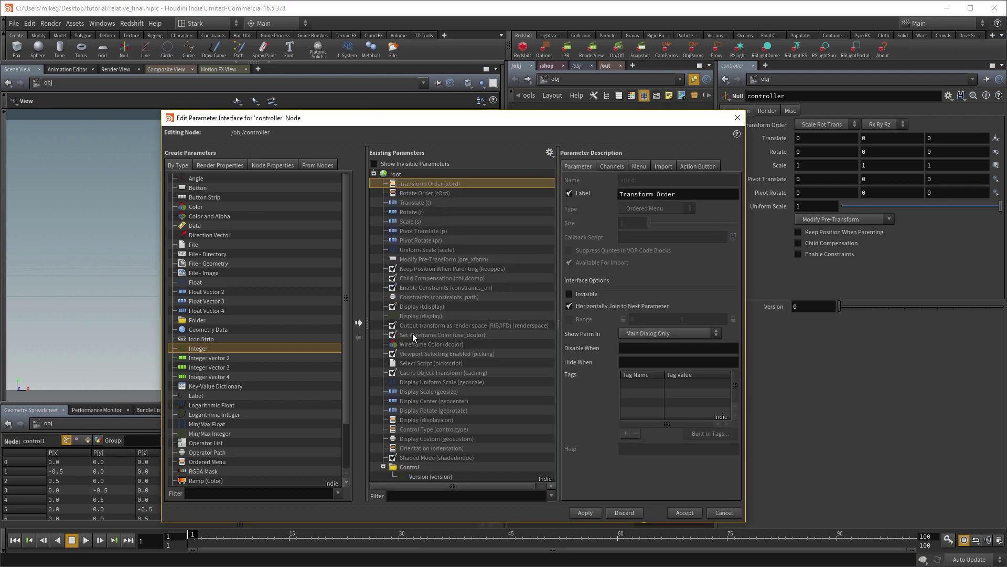
Group all the controller's default parameters, from Transform Order to Shaded Mode, in a new folder and apply the change.
{"action": "left_click", "coordinate": [426, 454], "text": "shift"}
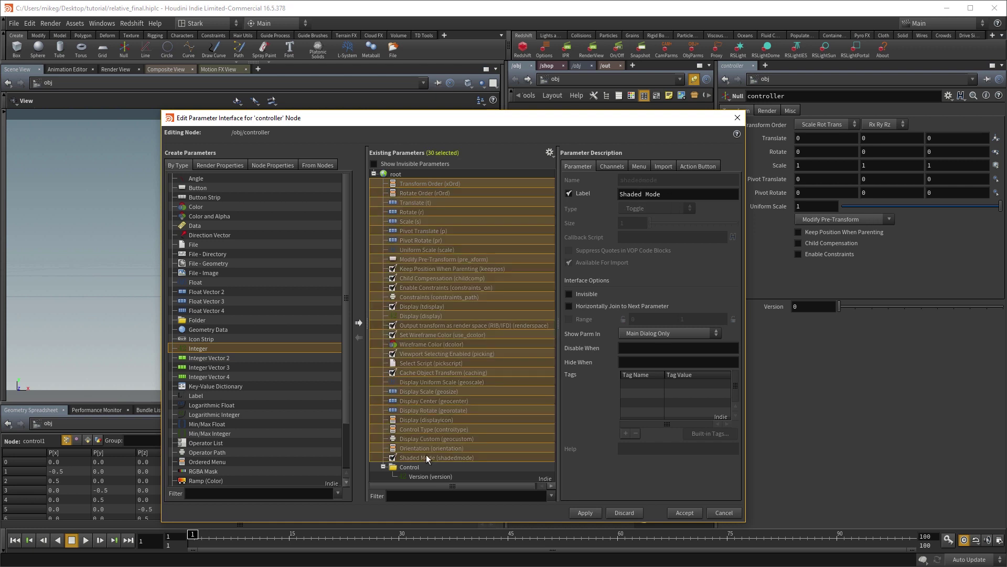
{"action": "right_click", "coordinate": [426, 455]}
{"action": "left_click", "coordinate": [499, 513]}
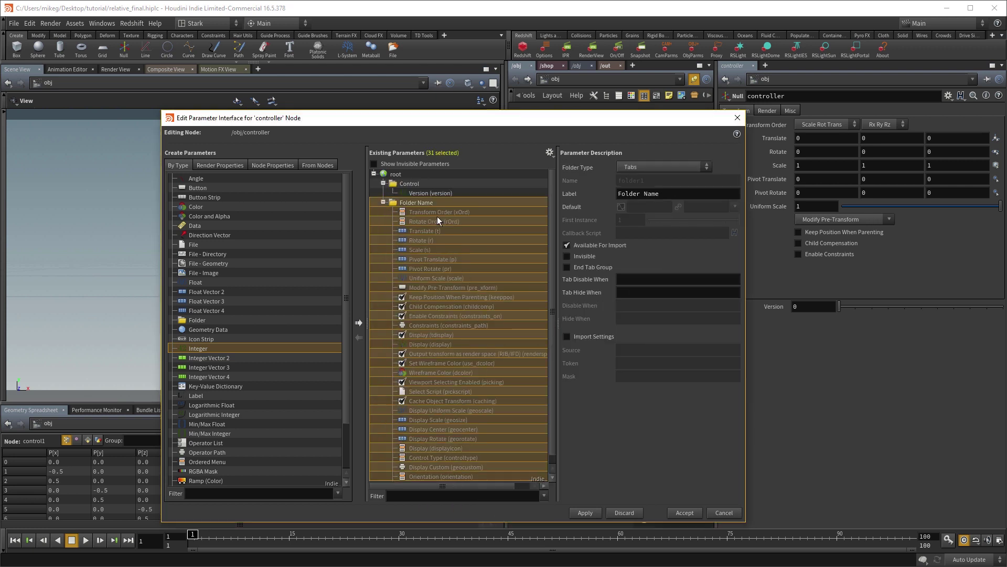
{"action": "left_click", "coordinate": [384, 203]}
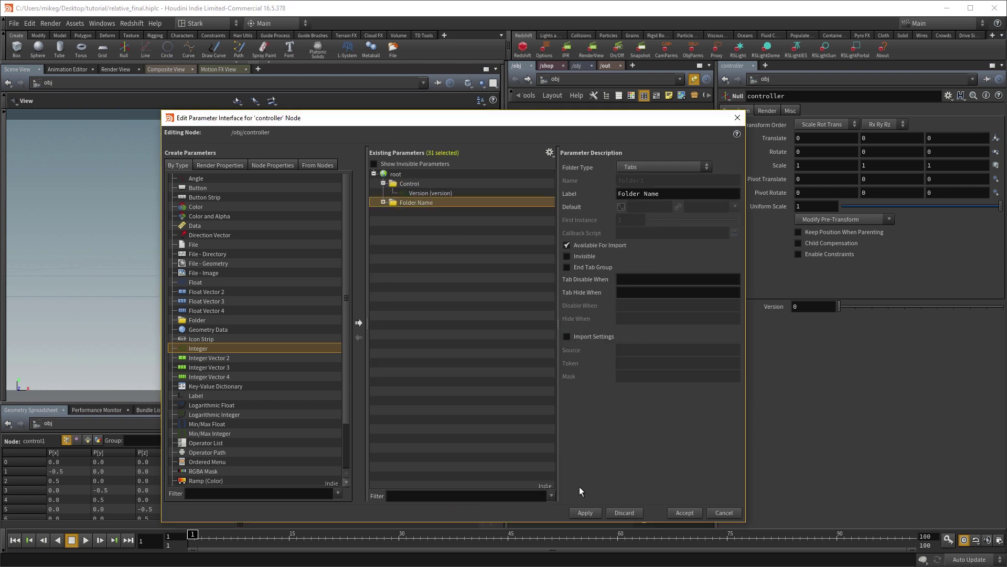
{"action": "left_click", "coordinate": [586, 513]}
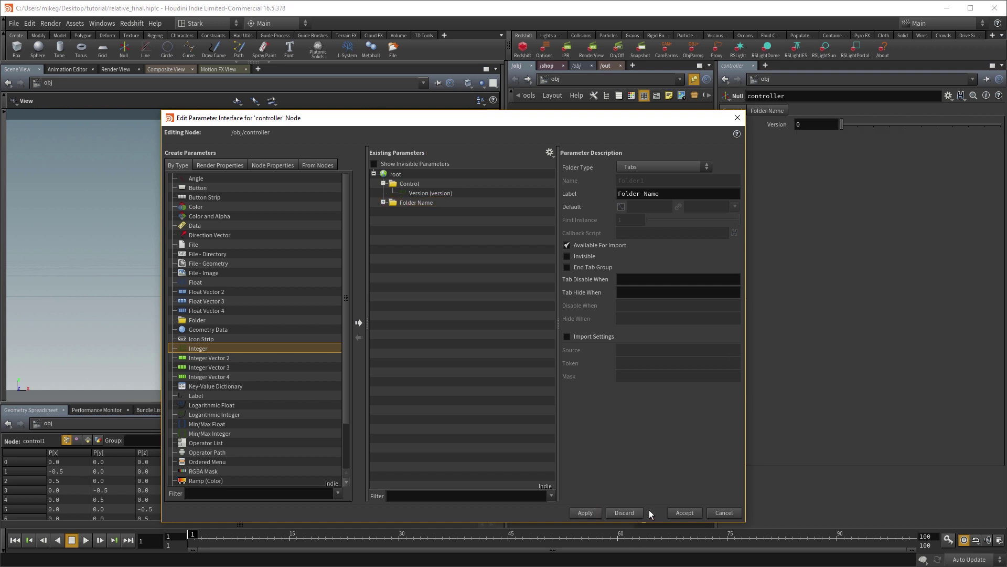
Give the Version parameter a range of 1 to 5 with its minimum locked, and accept the parameter interface edits.
{"action": "left_click", "coordinate": [424, 192]}
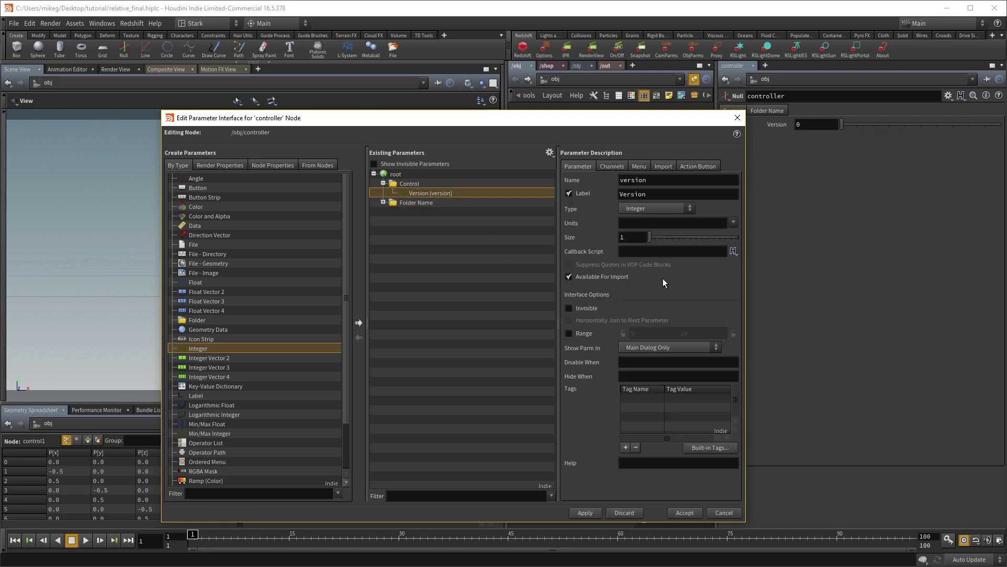
{"action": "left_click", "coordinate": [569, 334]}
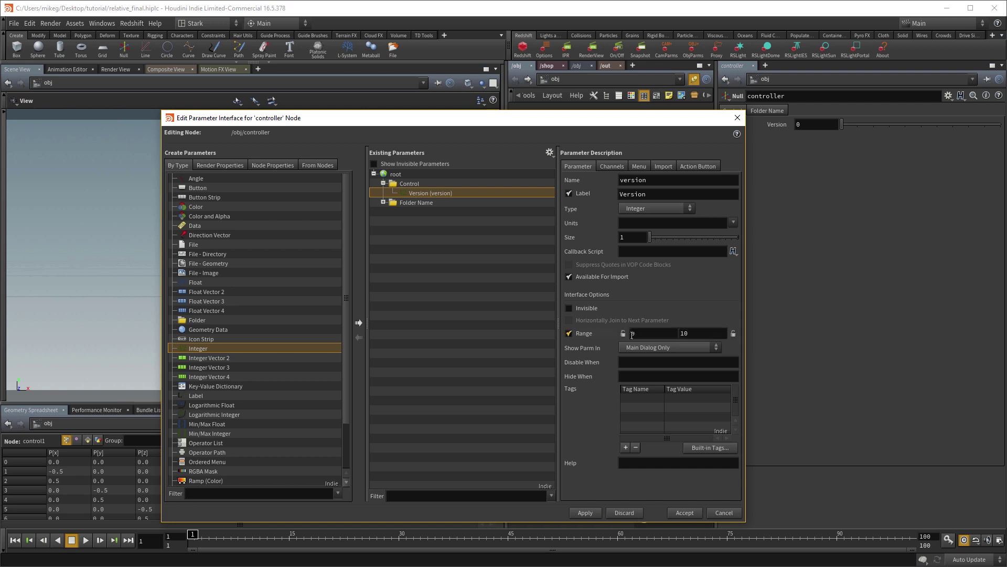
{"action": "left_click", "coordinate": [646, 336]}
{"action": "type", "text": "1"}
{"action": "left_click", "coordinate": [624, 334]}
{"action": "left_click", "coordinate": [649, 333]}
{"action": "left_click", "coordinate": [700, 333]}
{"action": "double_click", "coordinate": [700, 334]}
{"action": "type", "text": "5"}
{"action": "key", "text": "Return"}
{"action": "left_click", "coordinate": [596, 516]}
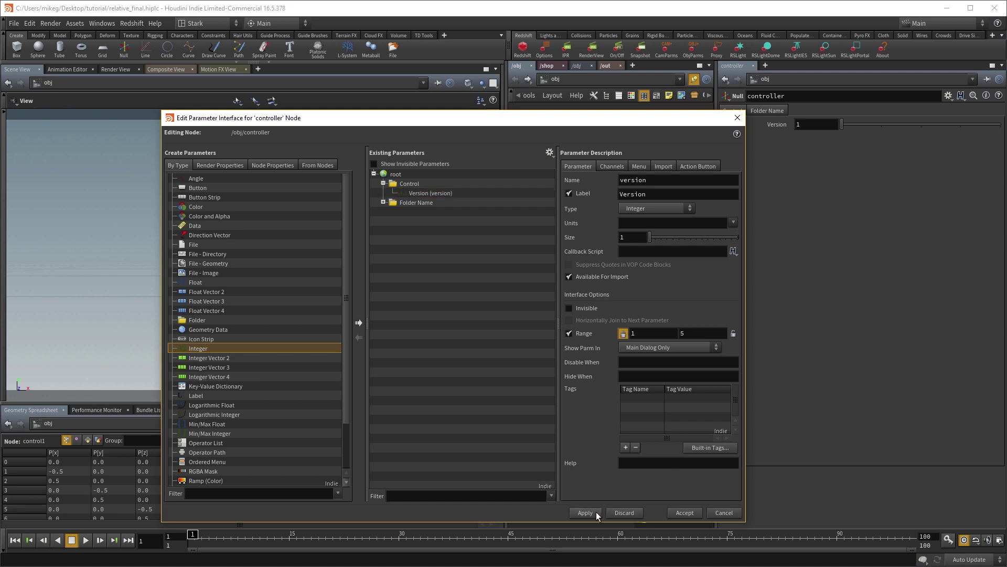
{"action": "left_click", "coordinate": [698, 512]}
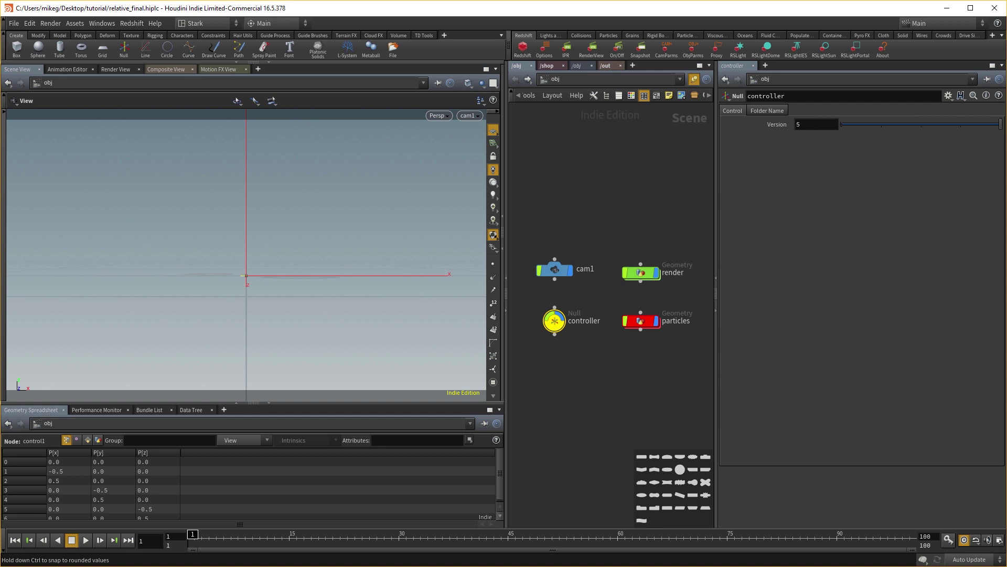
Set the controller's Version parameter to 1.
{"action": "left_click", "coordinate": [802, 124]}
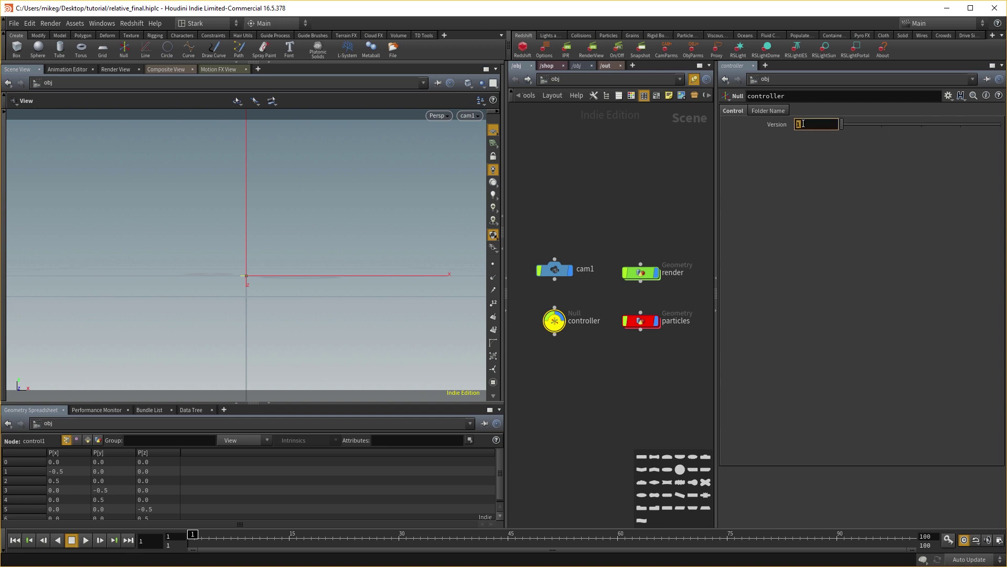
{"action": "key", "text": "Return"}
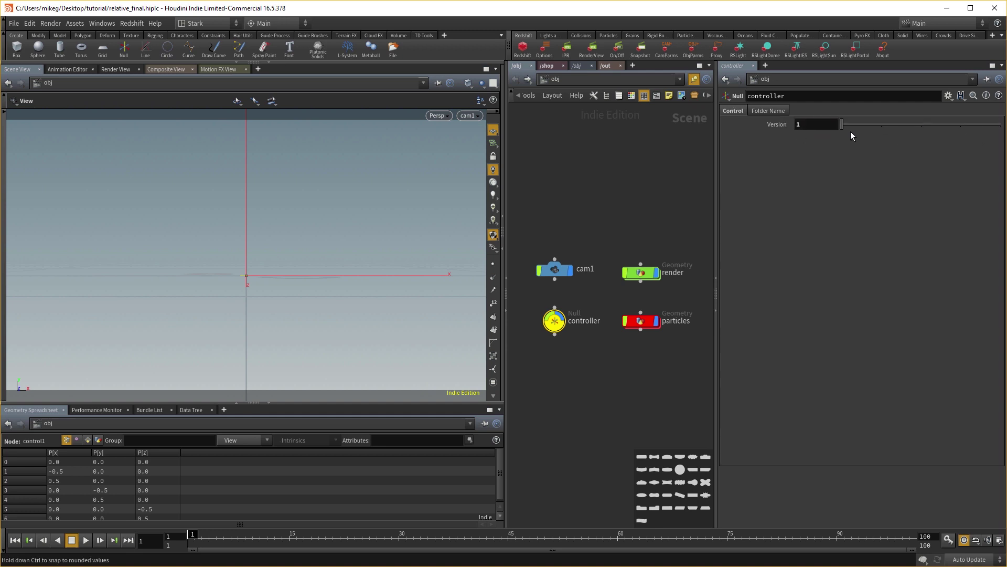
{"action": "left_click", "coordinate": [818, 124]}
{"action": "right_click", "coordinate": [818, 124]}
{"action": "left_click", "coordinate": [855, 179]}
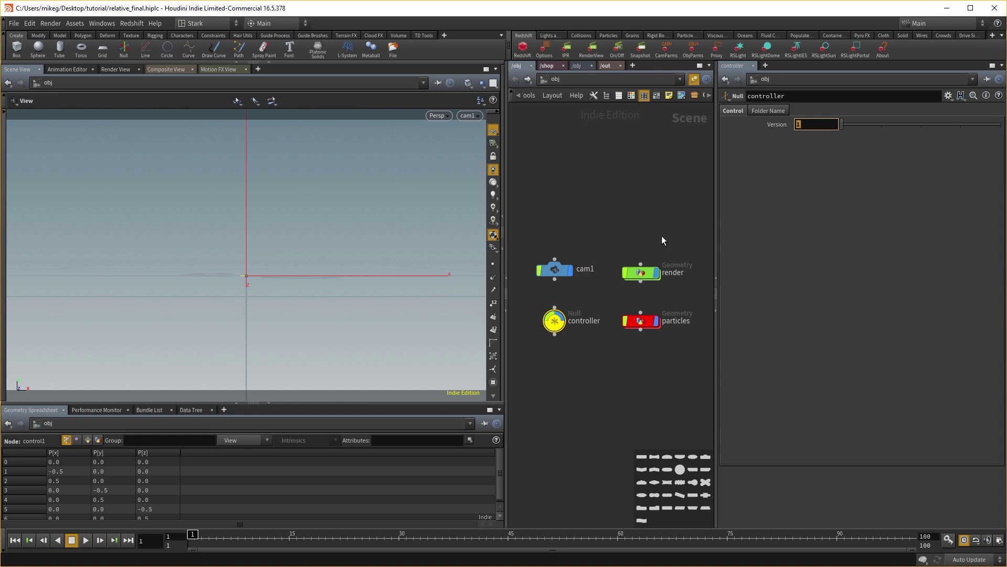
Examine the alembic, convert and transform node chains inside the render and particles geometry objects.
{"action": "double_click", "coordinate": [641, 271]}
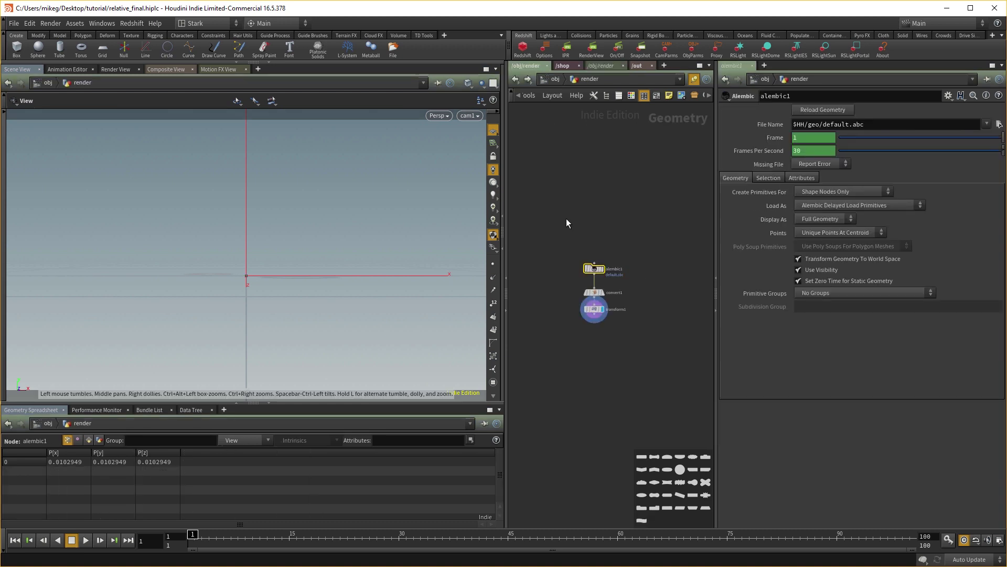
{"action": "middle_click_drag", "start_coordinate": [609, 257], "coordinate": [602, 233]}
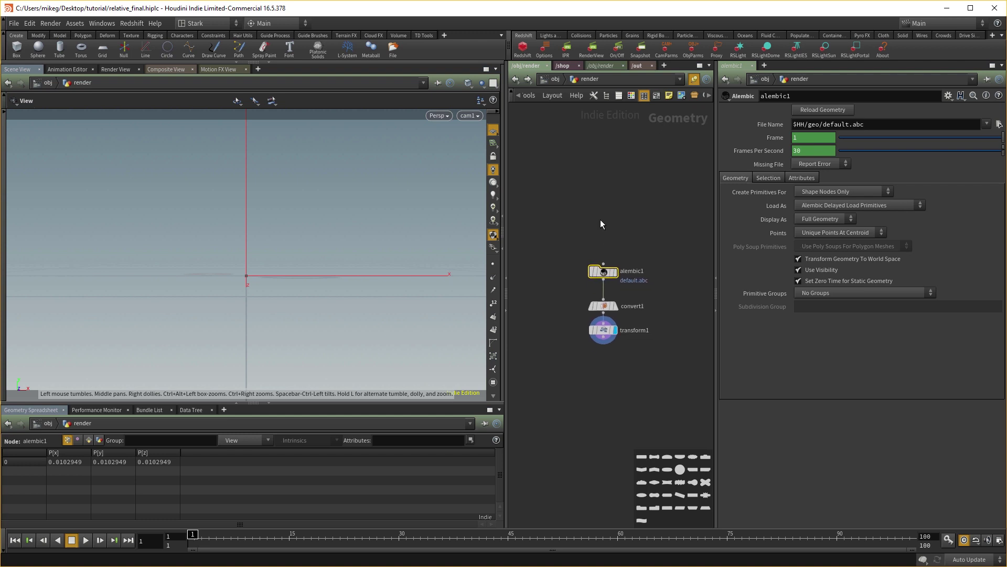
{"action": "key", "text": "u"}
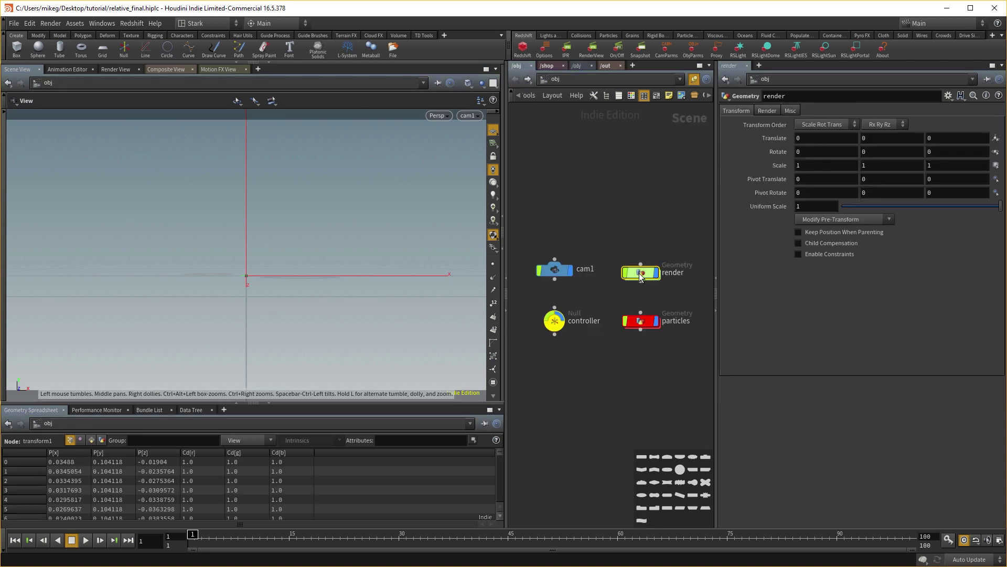
{"action": "double_click", "coordinate": [641, 272]}
{"action": "left_click", "coordinate": [513, 79]}
{"action": "double_click", "coordinate": [649, 323]}
{"action": "left_click_drag", "start_coordinate": [520, 239], "coordinate": [642, 378]}
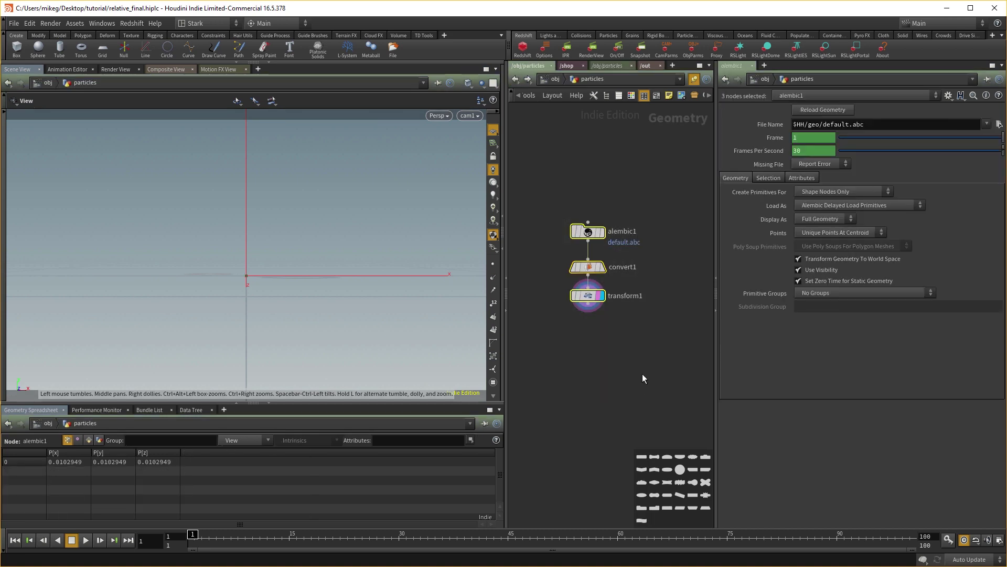
{"action": "left_click", "coordinate": [518, 82]}
Load teapot_render_v1.ABC from the tutorial's alembic/render folder into the alembic1 node inside the render object.
{"action": "double_click", "coordinate": [641, 269]}
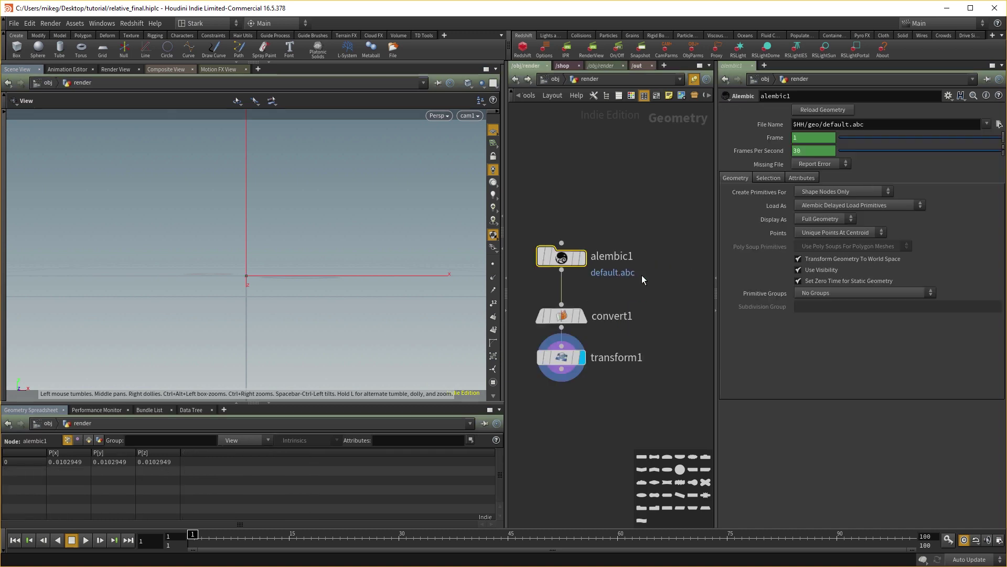
{"action": "left_click", "coordinate": [627, 233]}
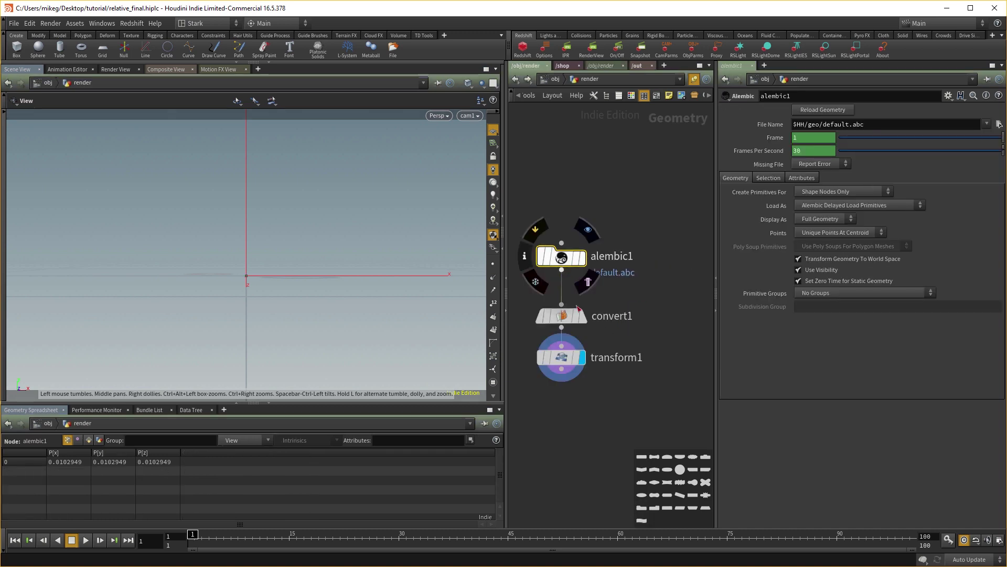
{"action": "left_click", "coordinate": [576, 322]}
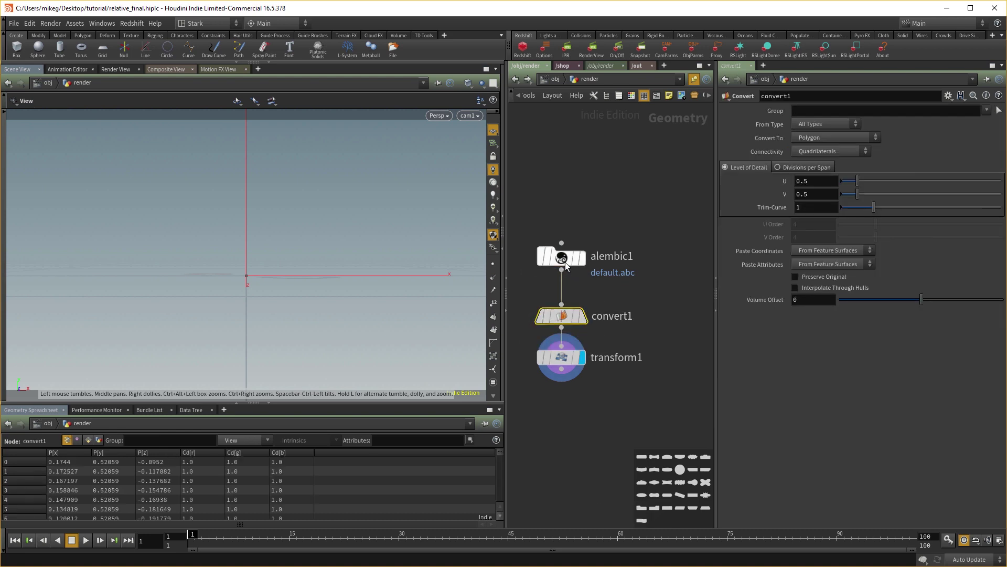
{"action": "left_click", "coordinate": [565, 262]}
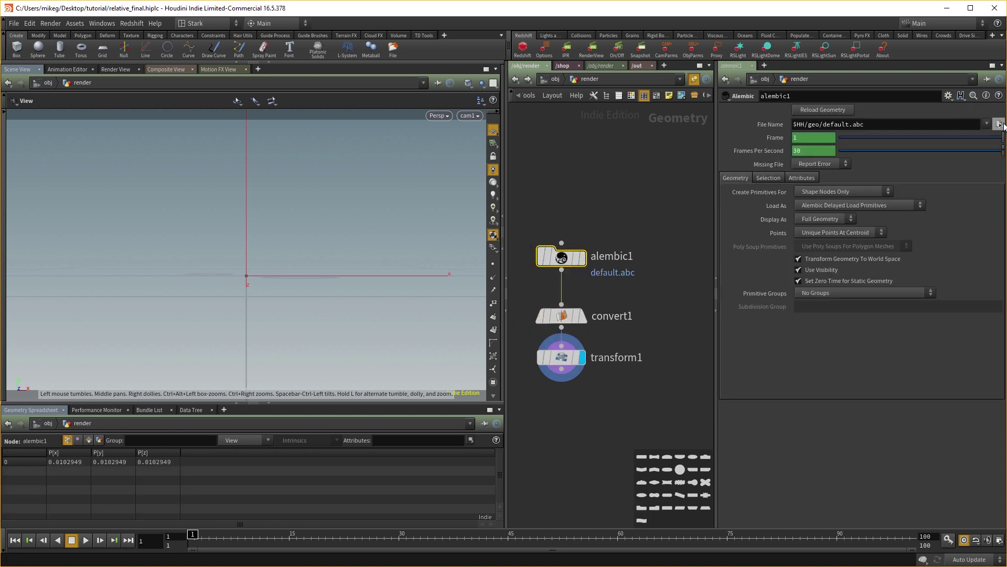
{"action": "left_click", "coordinate": [999, 125]}
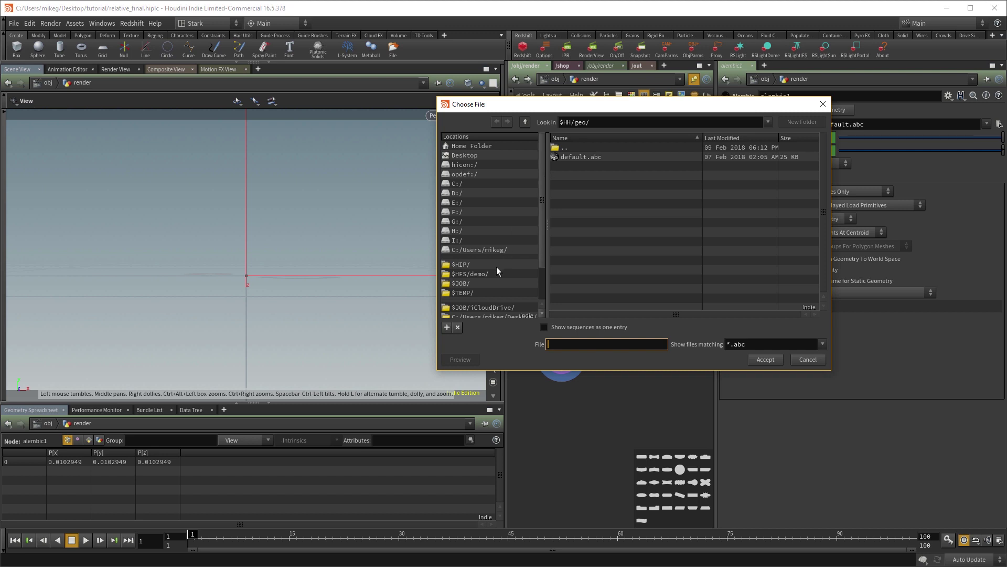
{"action": "scroll", "coordinate": [497, 268], "scroll_direction": "down", "scroll_amount": 1}
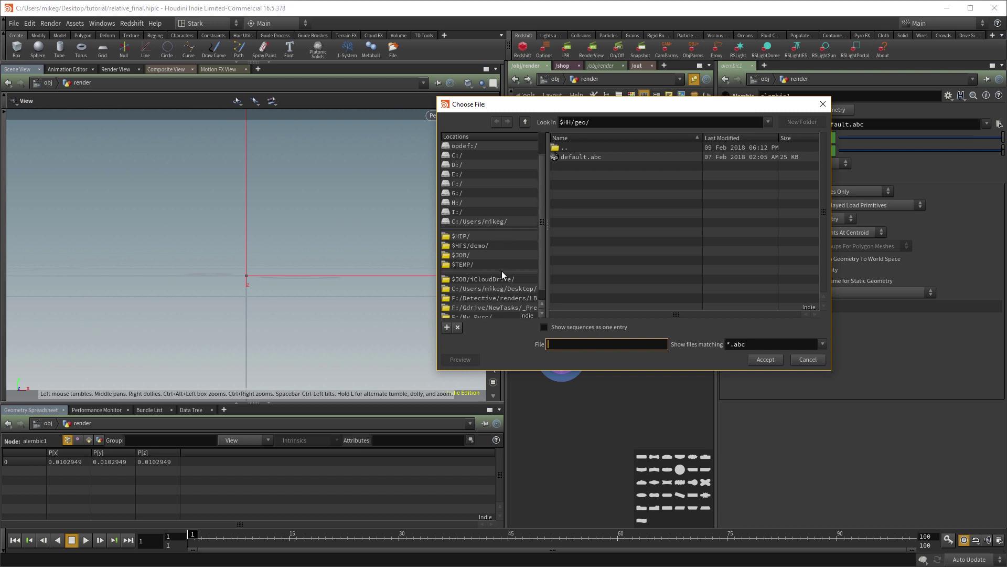
{"action": "scroll", "coordinate": [504, 275], "scroll_direction": "down", "scroll_amount": 1}
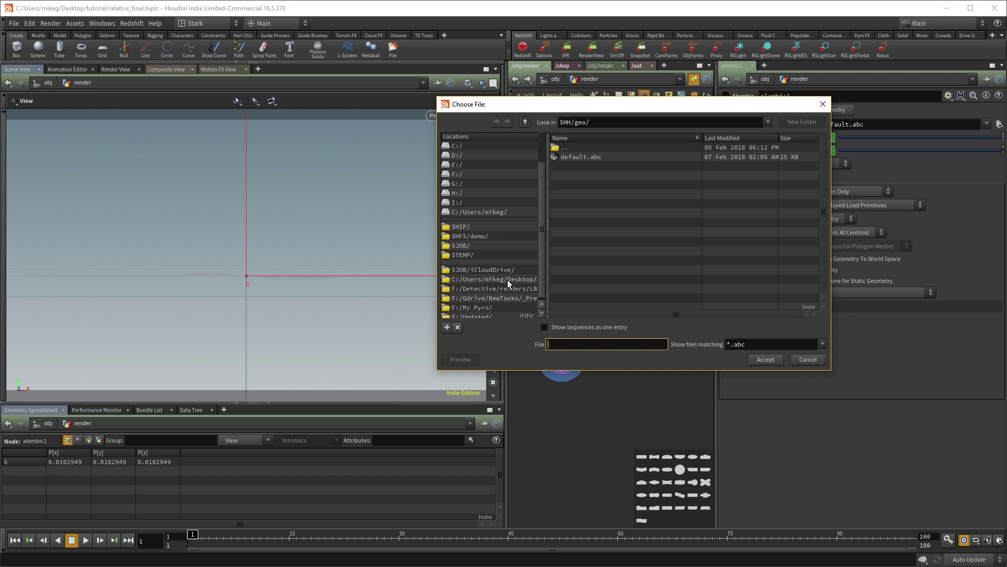
{"action": "left_click", "coordinate": [509, 282]}
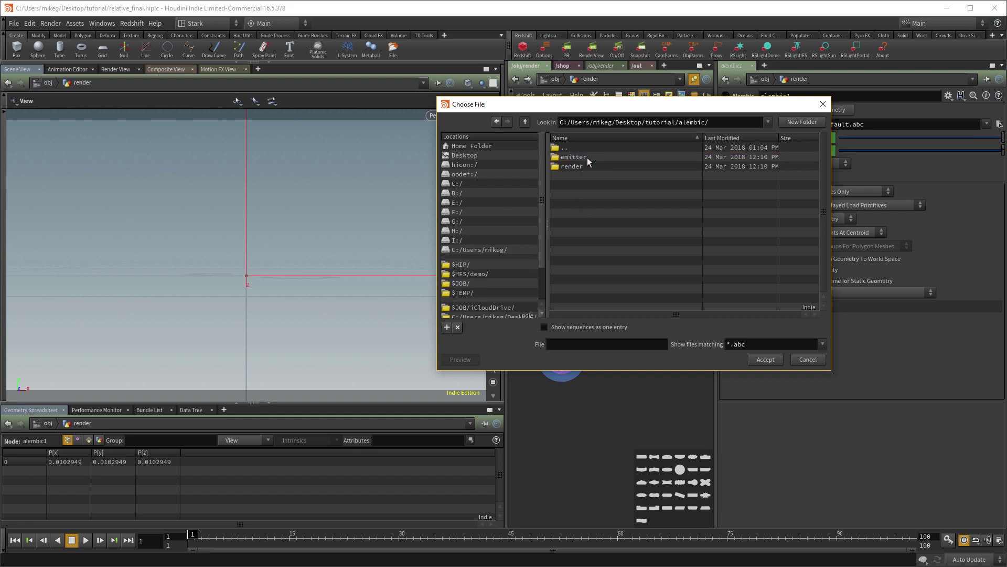
{"action": "left_click", "coordinate": [594, 167]}
{"action": "left_click_drag", "start_coordinate": [633, 114], "coordinate": [641, 194]}
{"action": "double_click", "coordinate": [604, 247]}
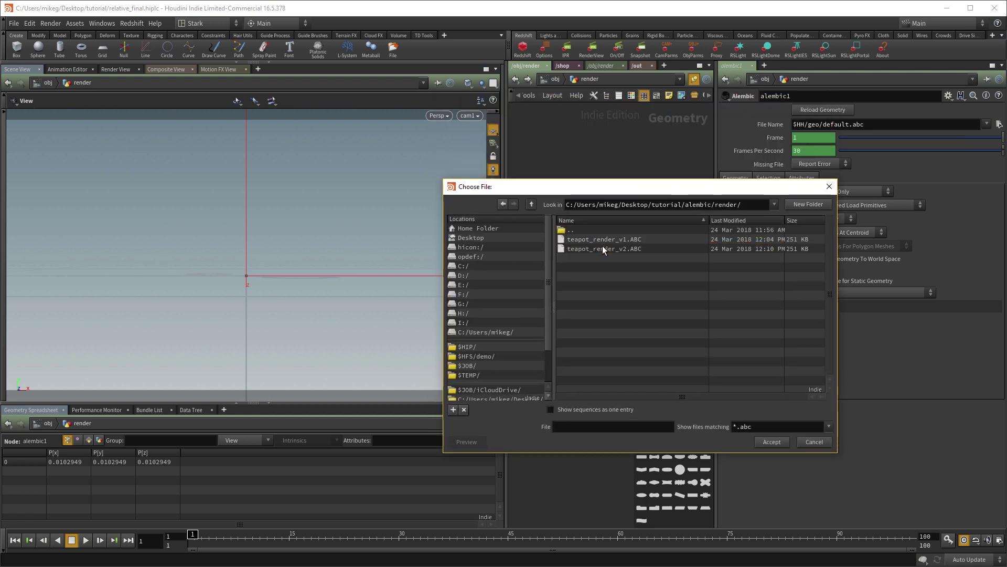
{"action": "left_click", "coordinate": [597, 240]}
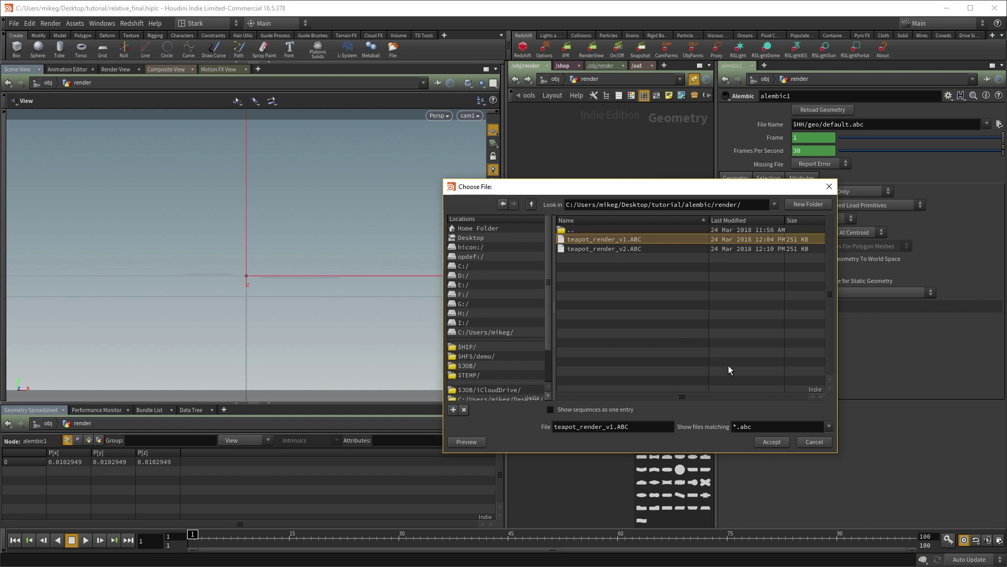
{"action": "left_click", "coordinate": [773, 442]}
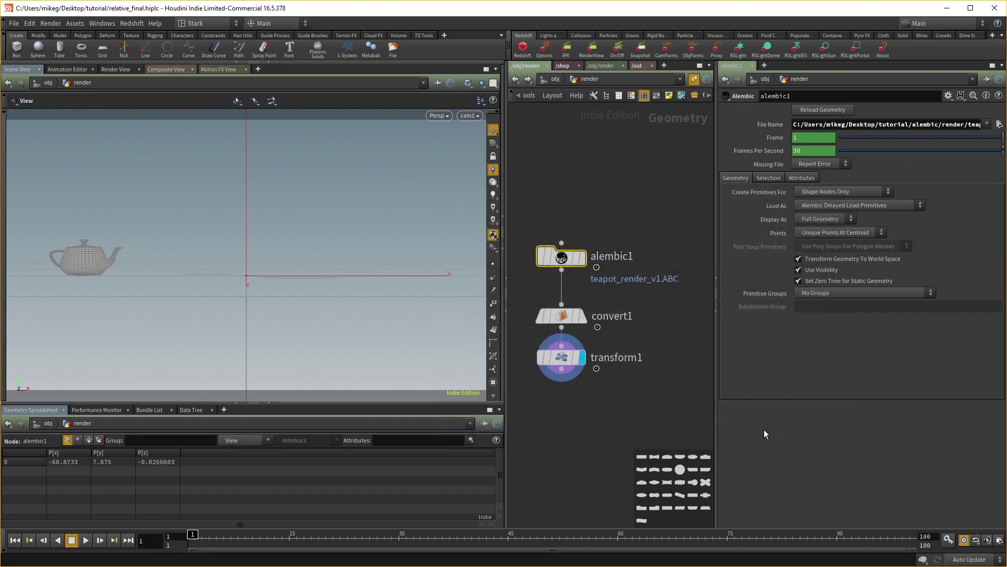
Scrub the timeline to preview the teapot's animation and inspect the outputs of alembic1, convert1 and transform1.
{"action": "left_click_drag", "start_coordinate": [194, 534], "coordinate": [171, 484]}
{"action": "mouse_move", "coordinate": [572, 321]}
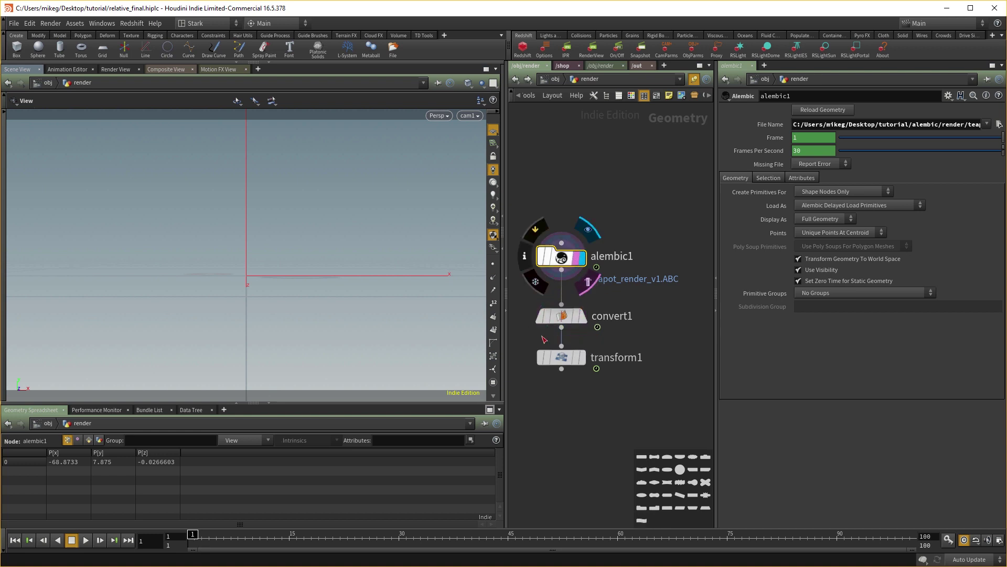
{"action": "left_click_drag", "start_coordinate": [225, 534], "coordinate": [186, 504]}
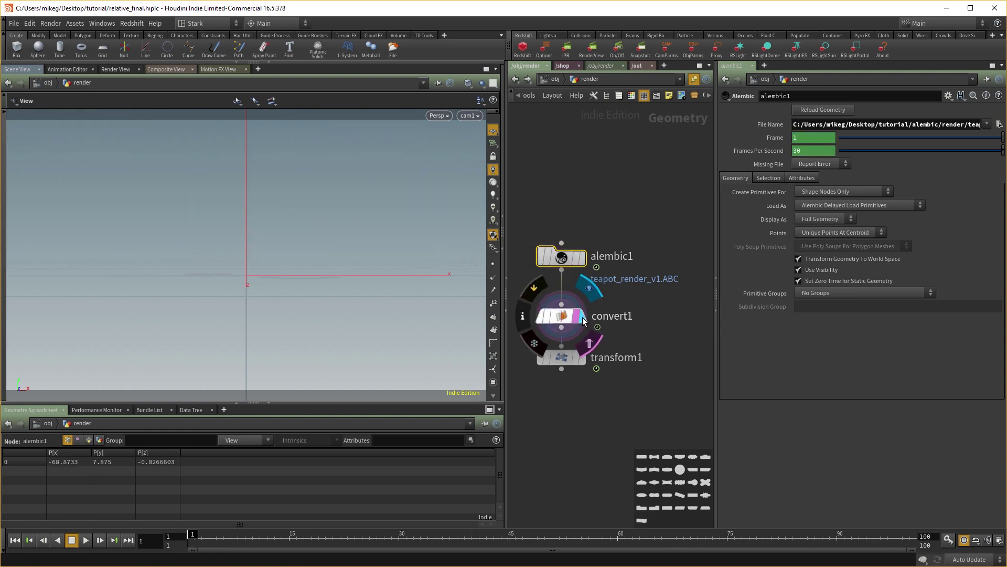
{"action": "left_click", "coordinate": [565, 317]}
{"action": "left_click", "coordinate": [583, 358]}
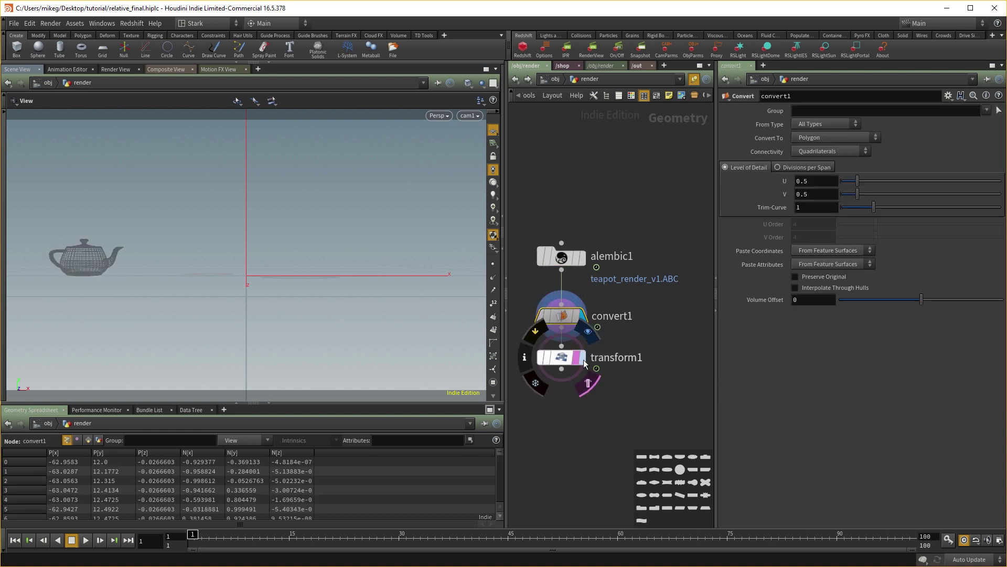
{"action": "left_click", "coordinate": [564, 359]}
{"action": "left_click_drag", "start_coordinate": [194, 538], "coordinate": [192, 468]}
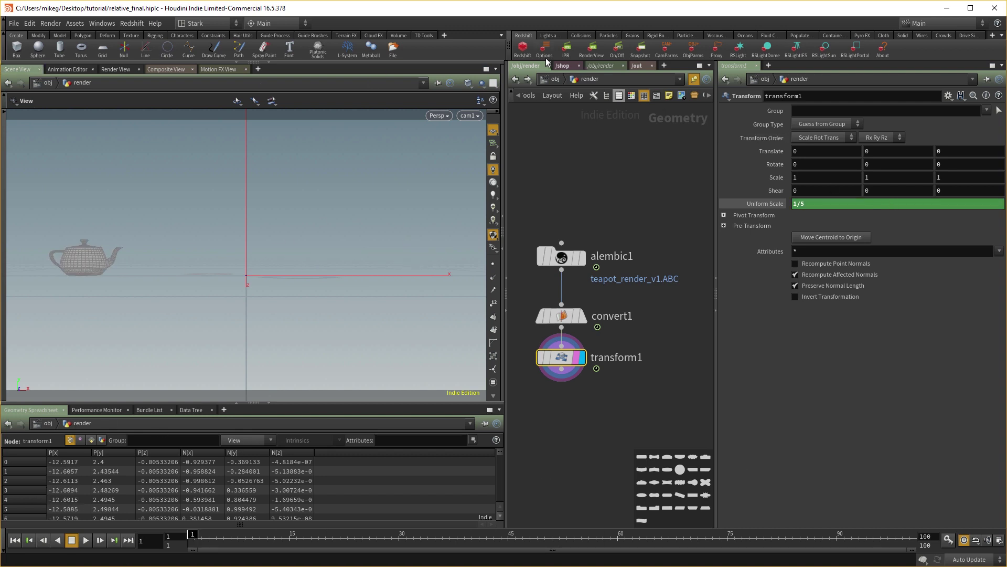
Load teapot_emitter_v1.ABC from the alembic/emitter folder into the particles object's alembic1 node and scrub through its animation.
{"action": "left_click", "coordinate": [514, 80]}
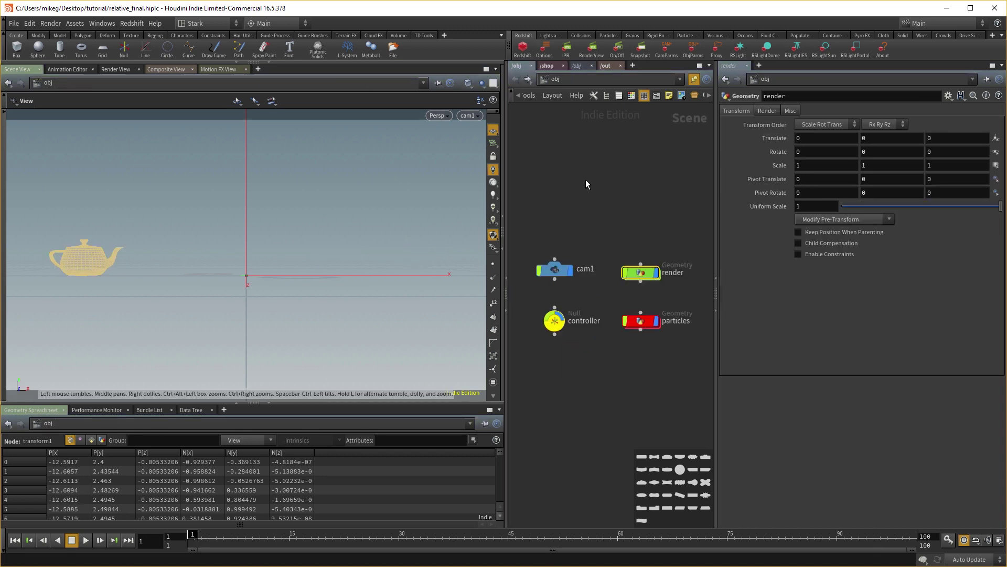
{"action": "double_click", "coordinate": [646, 320]}
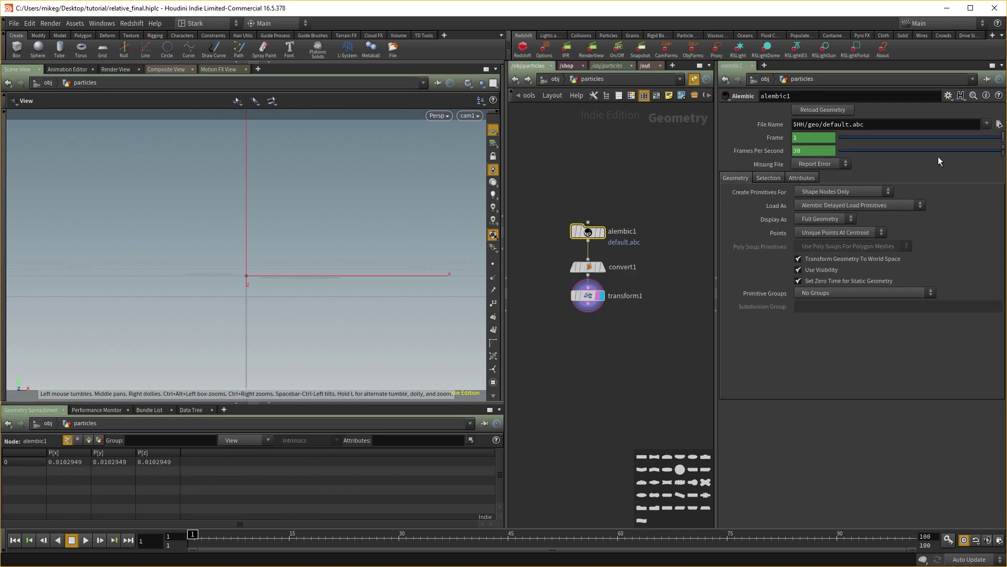
{"action": "left_click", "coordinate": [1000, 125]}
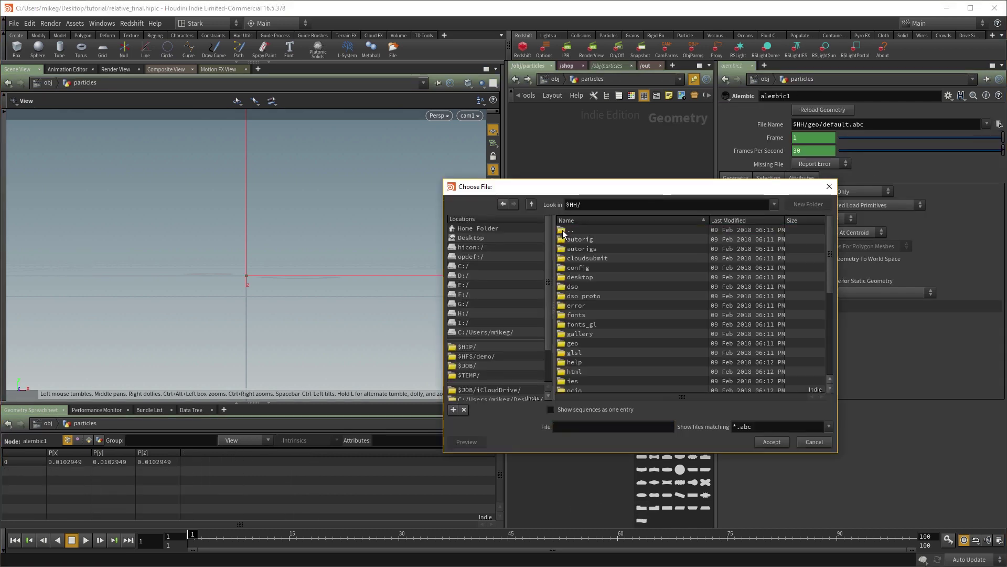
{"action": "scroll", "coordinate": [510, 371], "scroll_direction": "down", "scroll_amount": 1}
{"action": "left_click", "coordinate": [513, 389]}
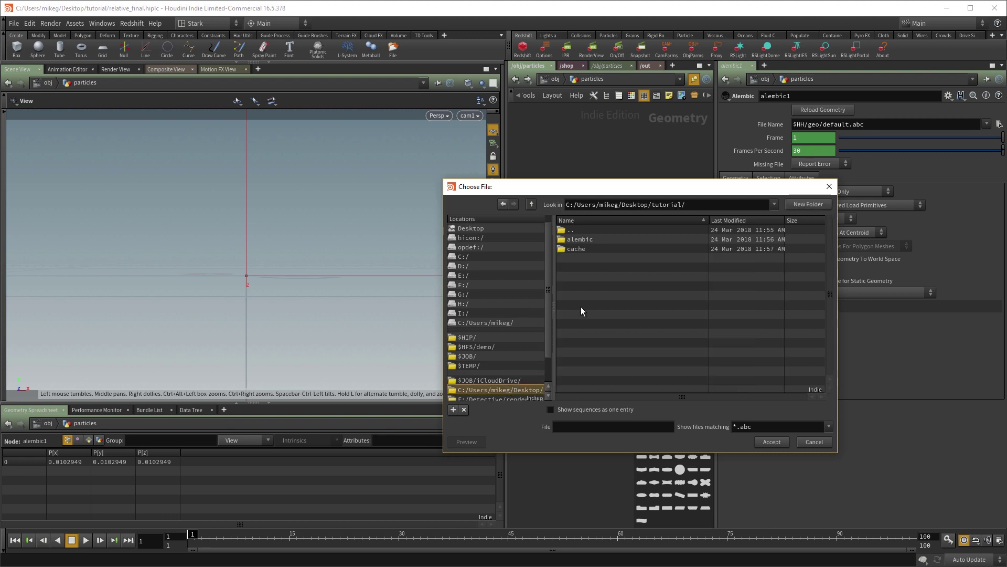
{"action": "double_click", "coordinate": [587, 239]}
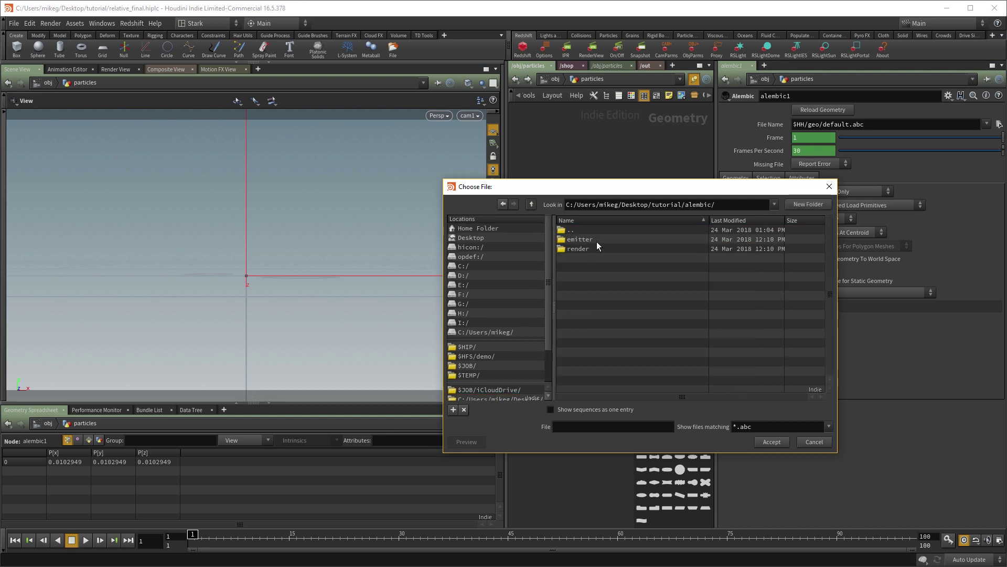
{"action": "double_click", "coordinate": [598, 239]}
{"action": "left_click", "coordinate": [603, 238]}
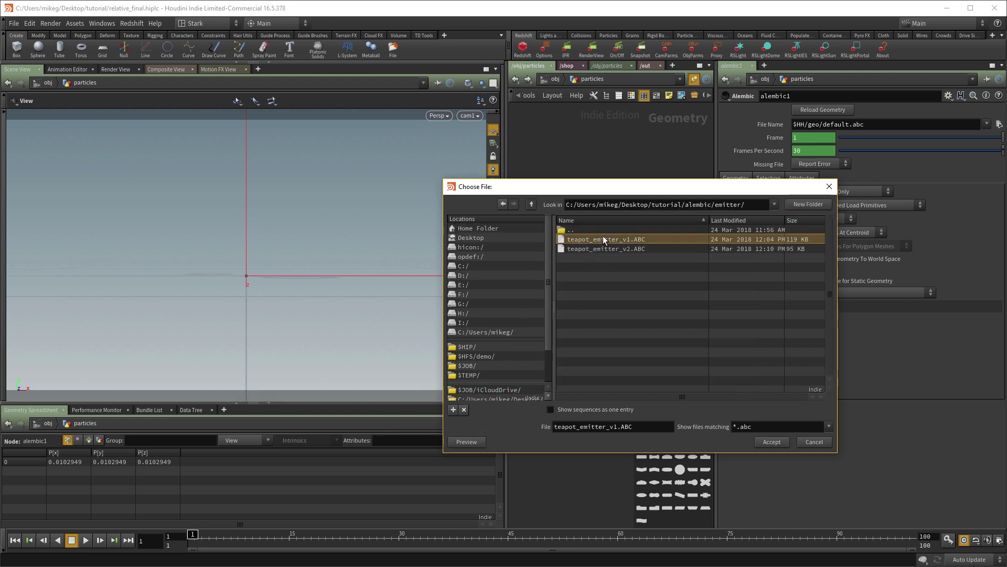
{"action": "left_click", "coordinate": [772, 441]}
{"action": "left_click_drag", "start_coordinate": [202, 537], "coordinate": [189, 455]}
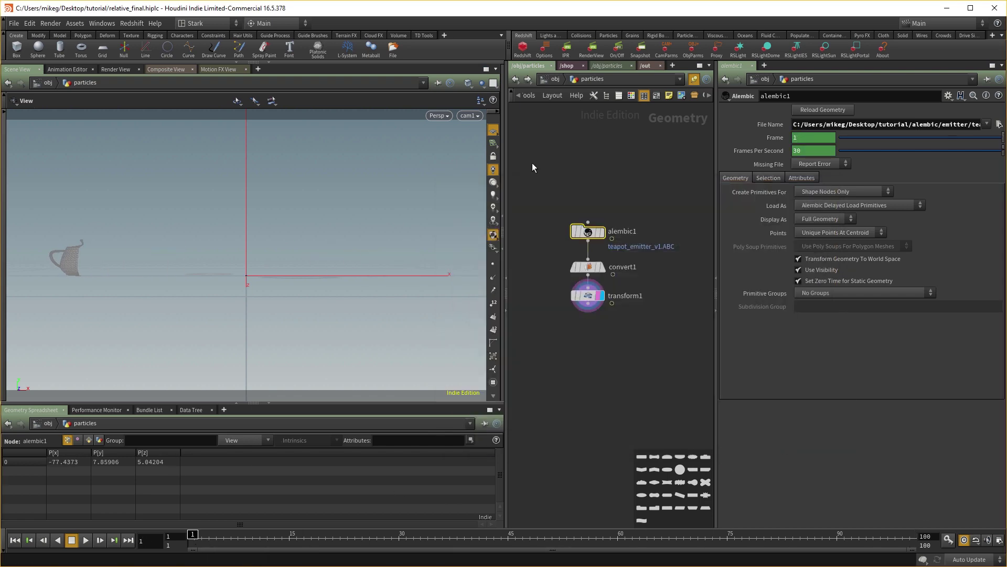
Return to the object level and scrub the timeline to preview the render and particles teapots together.
{"action": "left_click", "coordinate": [519, 82]}
{"action": "left_click_drag", "start_coordinate": [194, 534], "coordinate": [408, 520]}
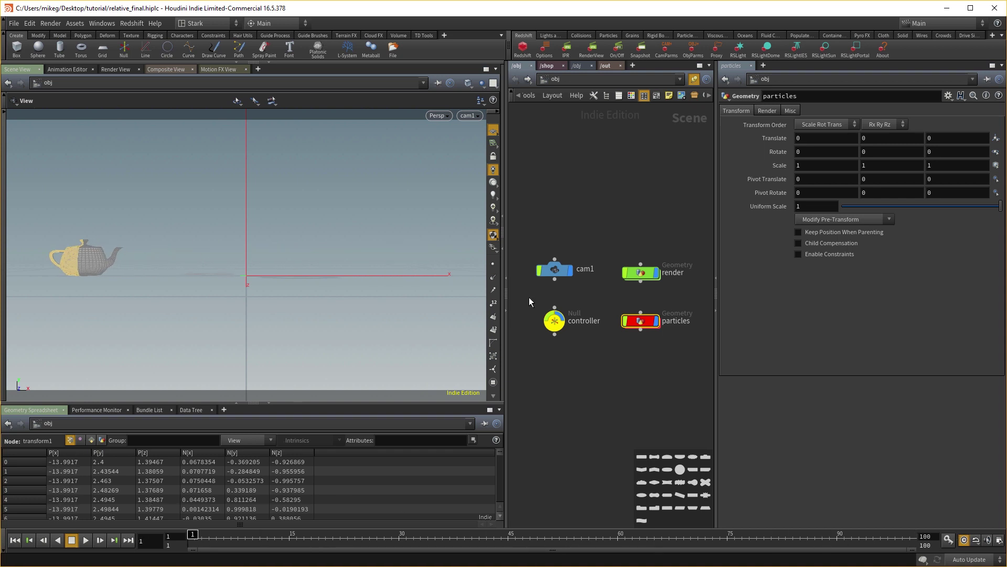
{"action": "left_click", "coordinate": [529, 339]}
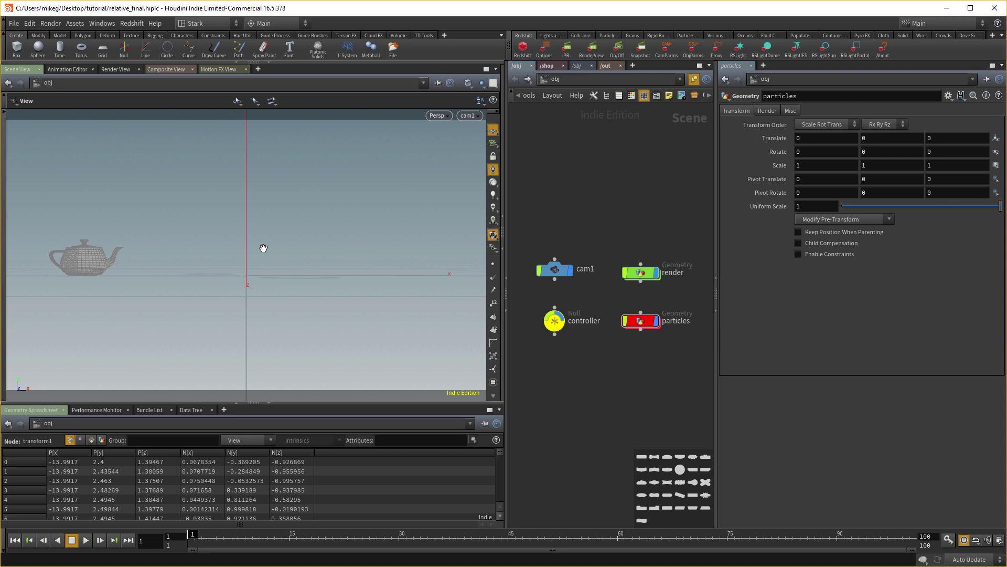
{"action": "left_click_drag", "start_coordinate": [197, 531], "coordinate": [147, 537]}
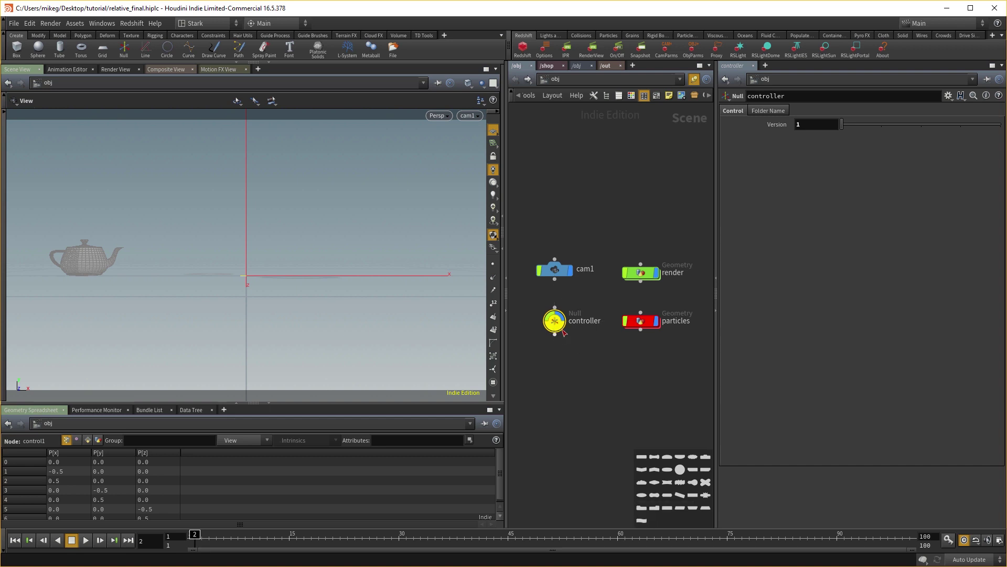
Copy the controller's Version parameter and paste it as a relative reference replacing the version number in the render object's alembic1 file name.
{"action": "right_click", "coordinate": [808, 121]}
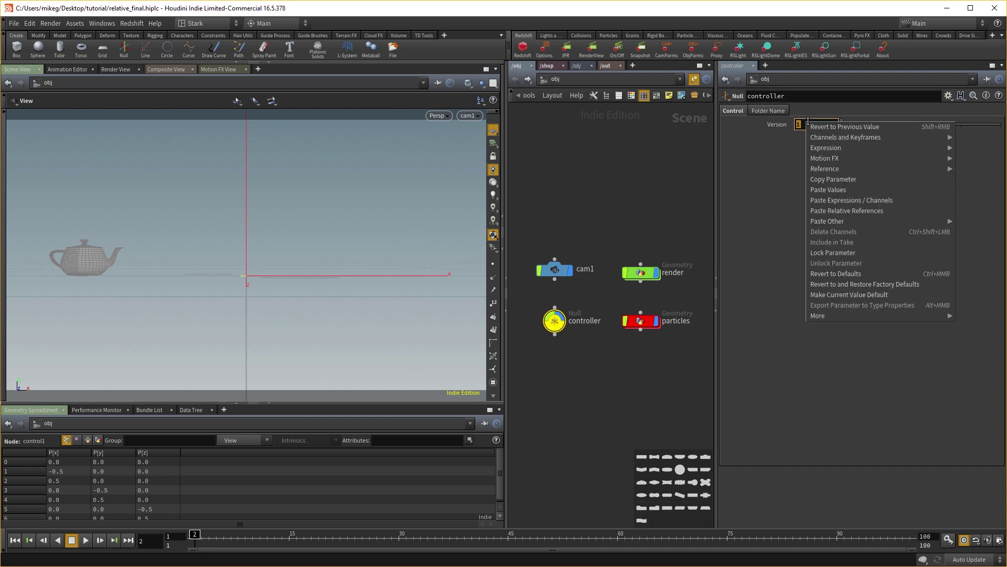
{"action": "left_click", "coordinate": [837, 184]}
{"action": "double_click", "coordinate": [642, 274]}
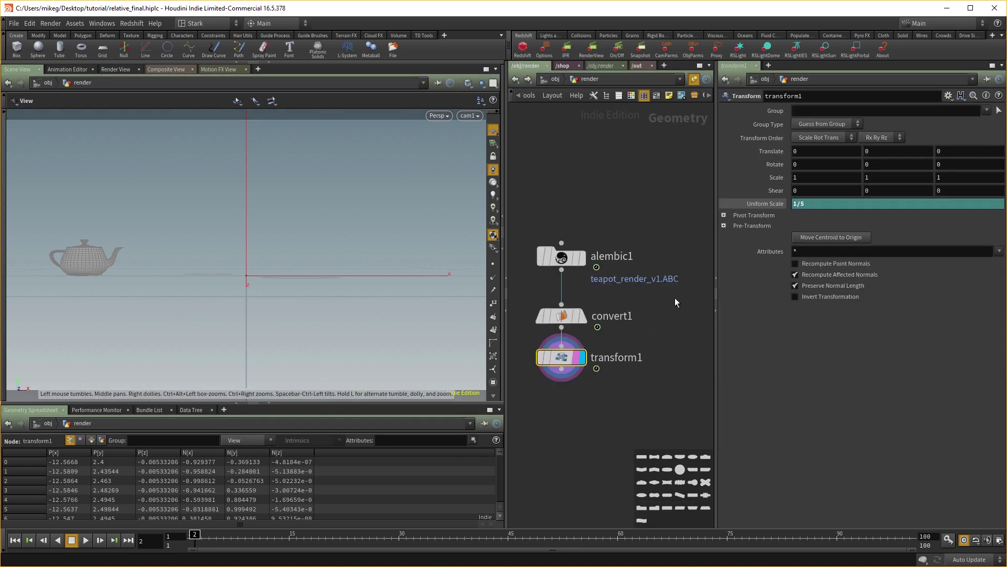
{"action": "left_click", "coordinate": [562, 259]}
{"action": "left_click_drag", "start_coordinate": [880, 123], "coordinate": [981, 124]}
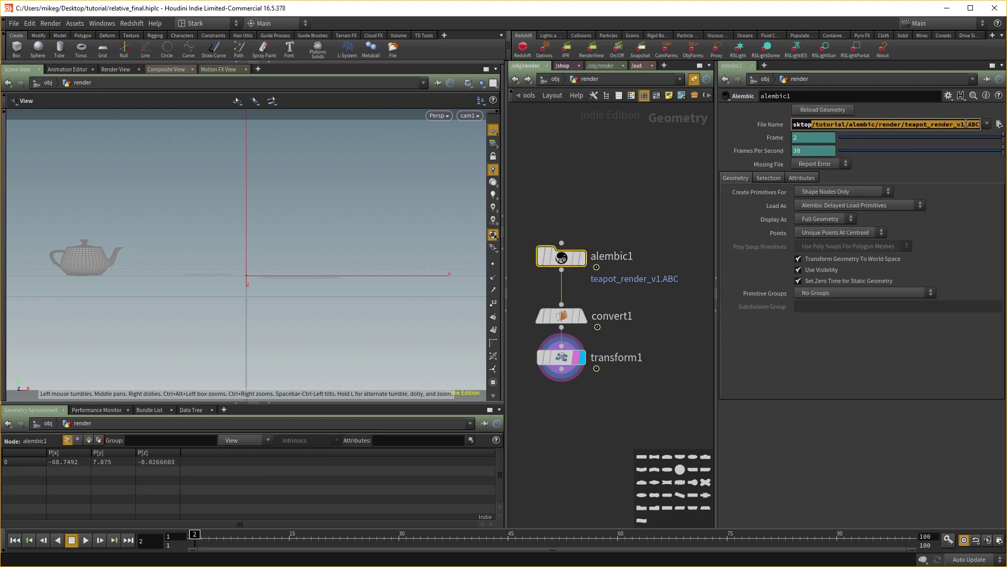
{"action": "left_click", "coordinate": [957, 124]}
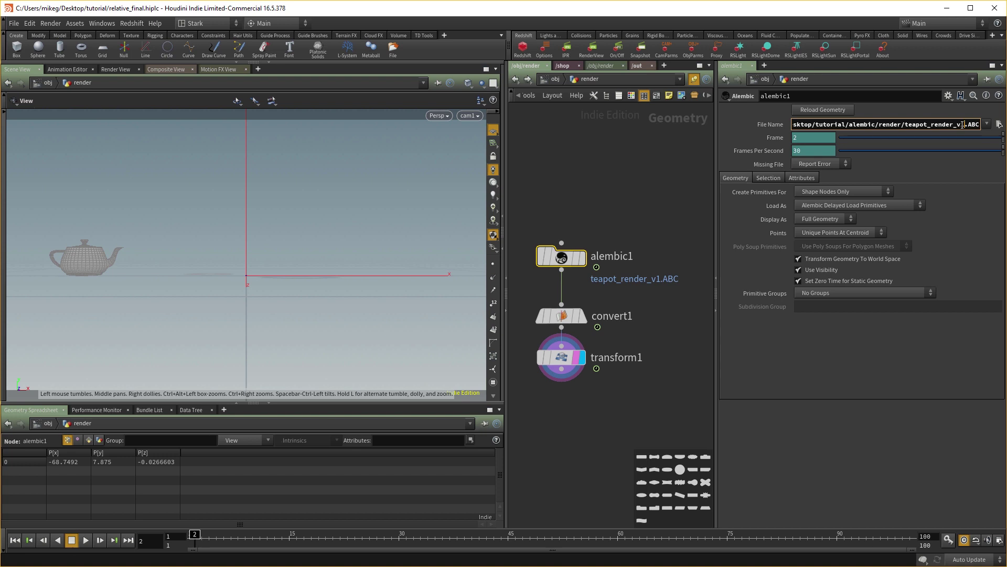
{"action": "right_click", "coordinate": [963, 124]}
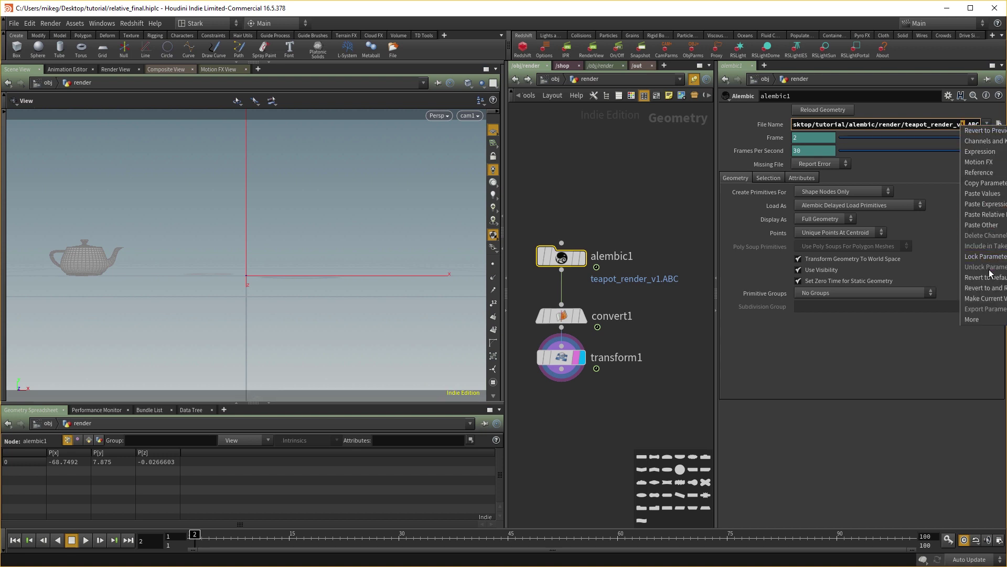
{"action": "left_click", "coordinate": [984, 214]}
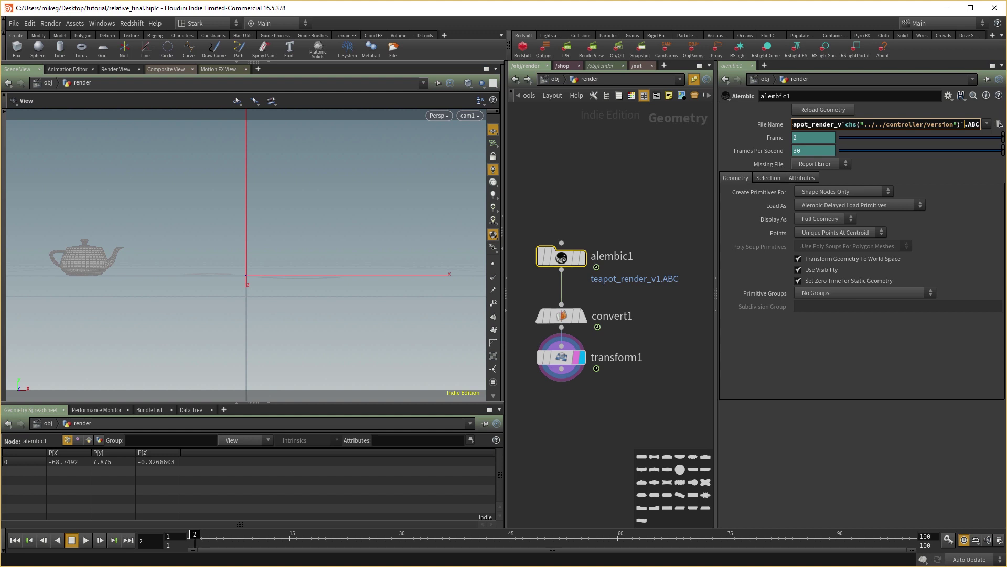
{"action": "key", "text": "Return"}
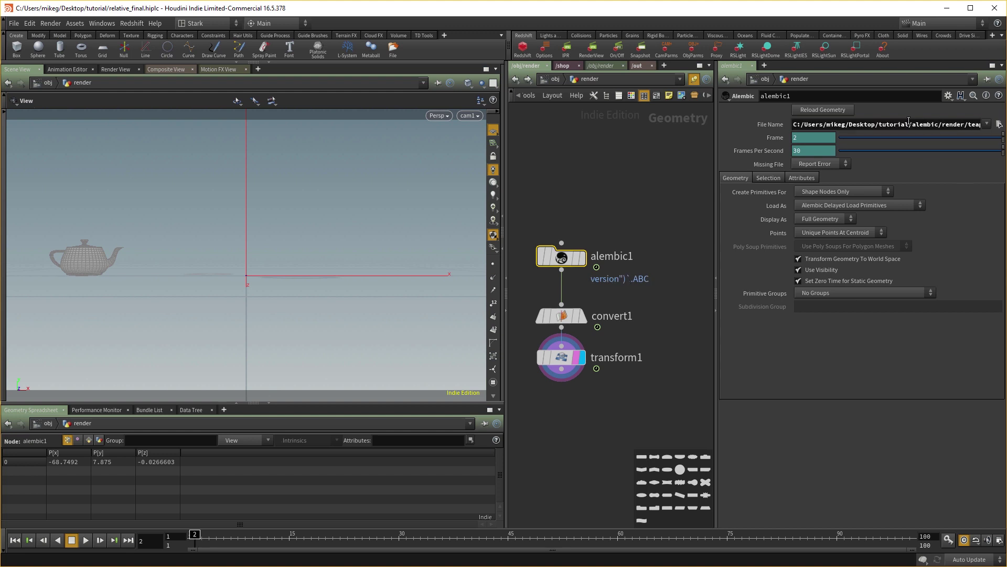
Replace the version number in the particles object's alembic1 file name with the relative reference `chs("../../controller/version")`.
{"action": "left_click", "coordinate": [513, 79]}
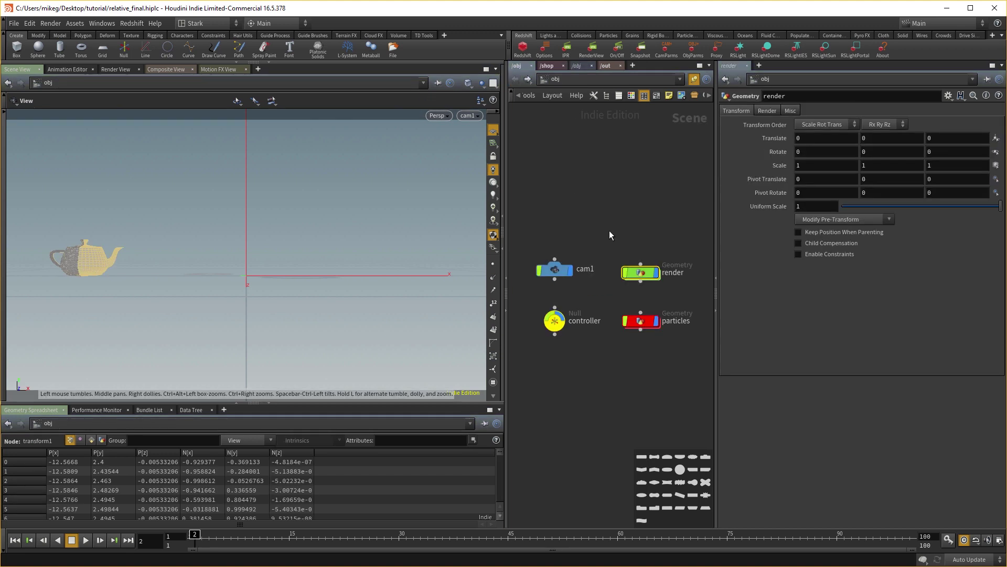
{"action": "double_click", "coordinate": [647, 321]}
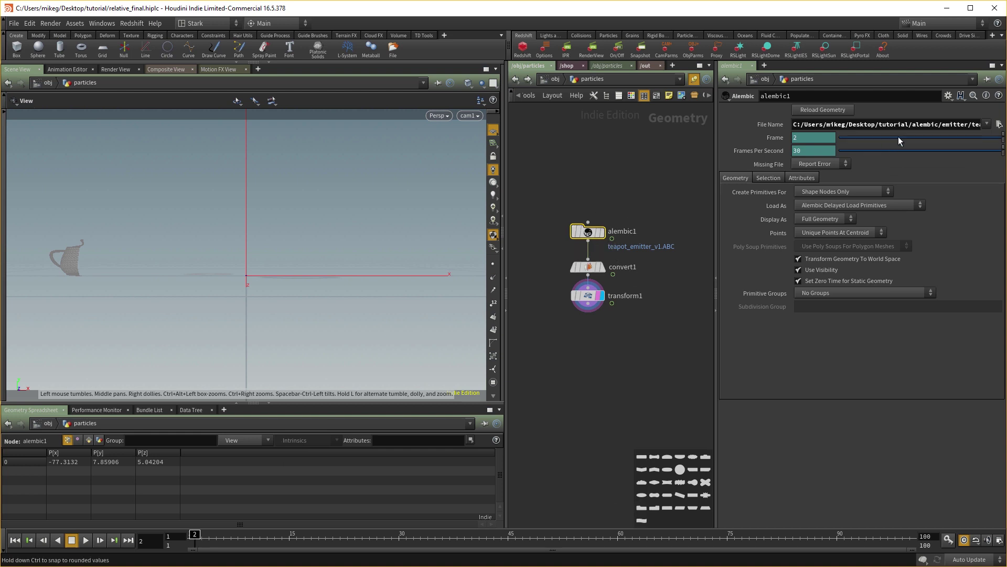
{"action": "left_click_drag", "start_coordinate": [902, 124], "coordinate": [983, 125]}
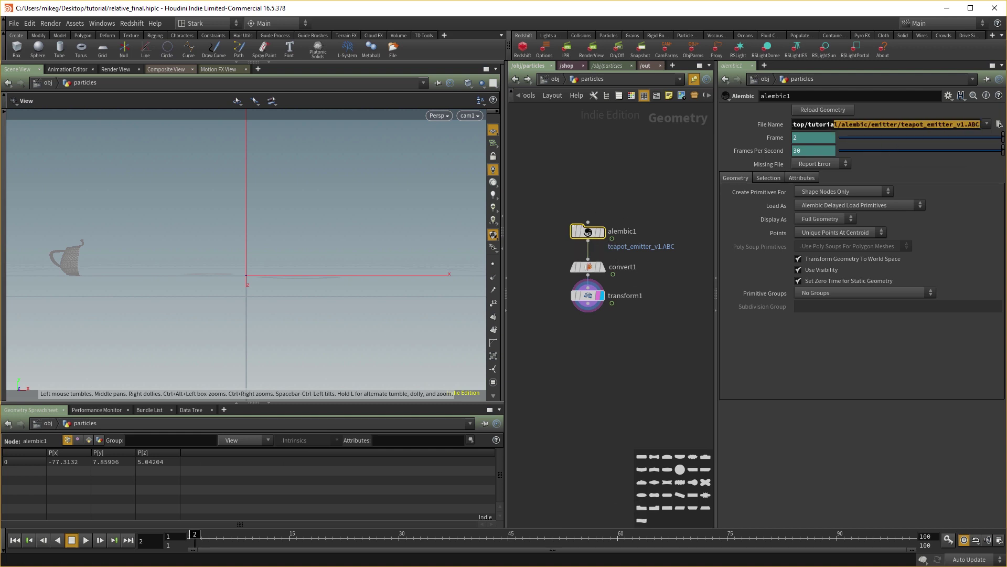
{"action": "double_click", "coordinate": [964, 124]}
{"action": "left_click", "coordinate": [965, 124]}
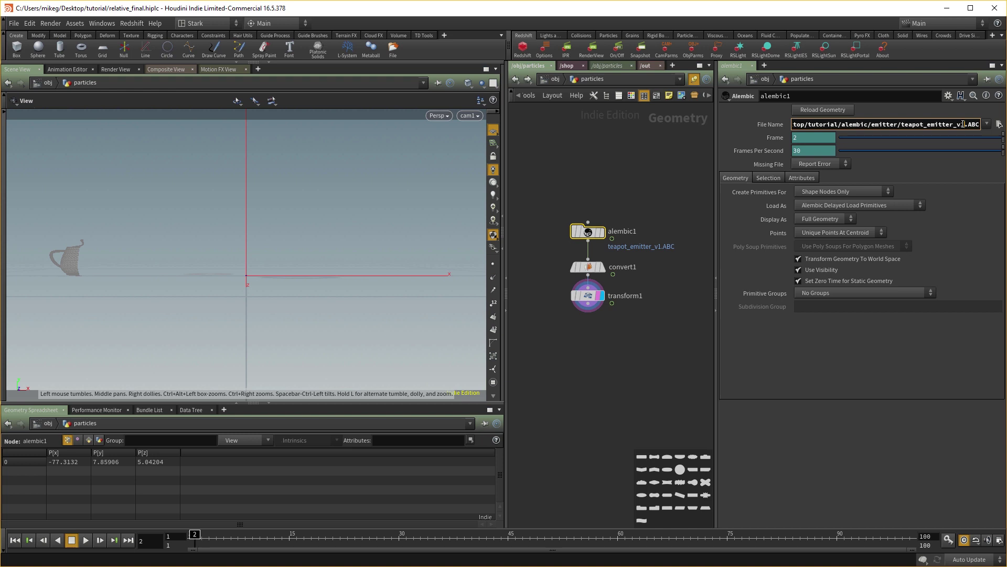
{"action": "triple_click", "coordinate": [965, 125]}
{"action": "left_click", "coordinate": [965, 124]}
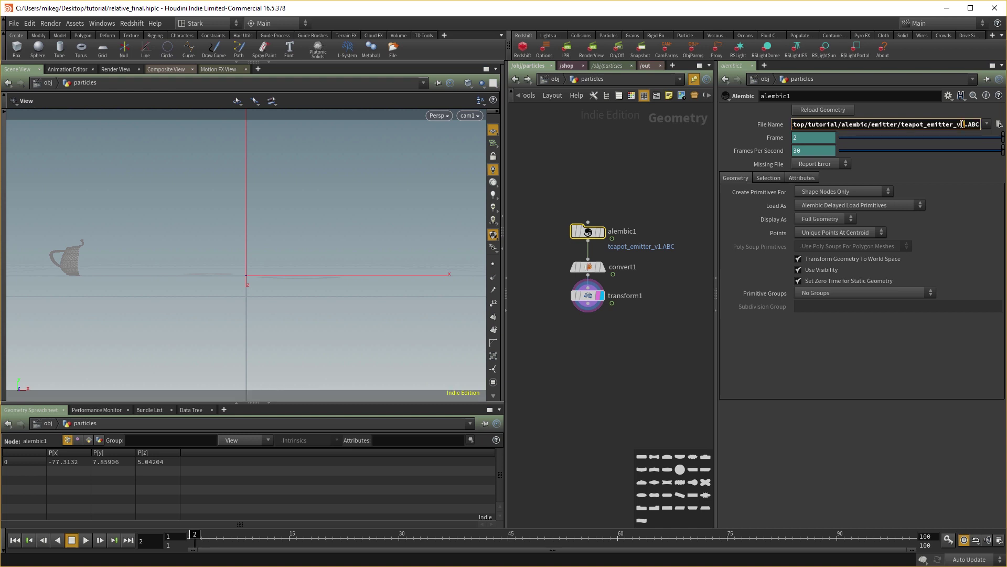
{"action": "right_click", "coordinate": [963, 125]}
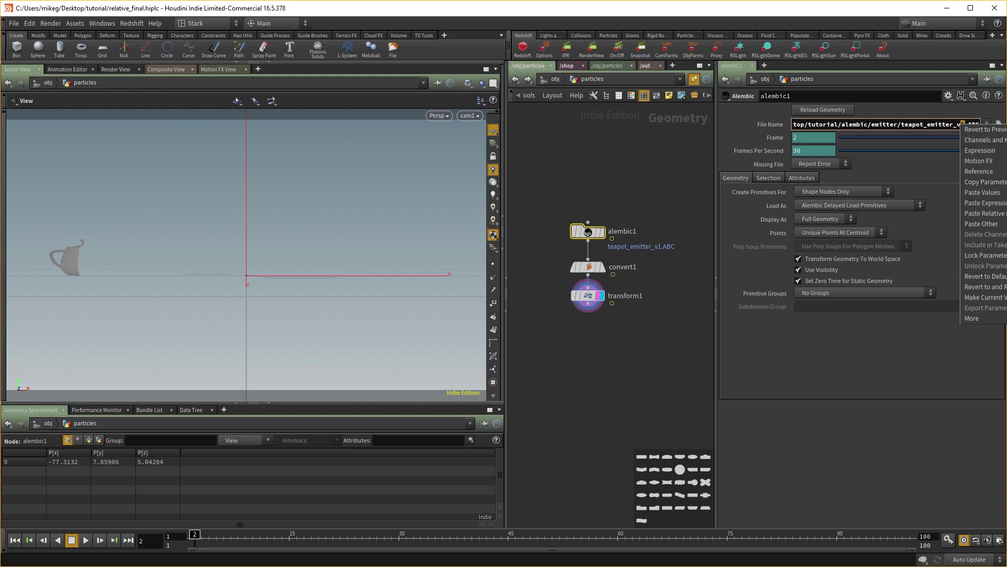
{"action": "left_click", "coordinate": [982, 213]}
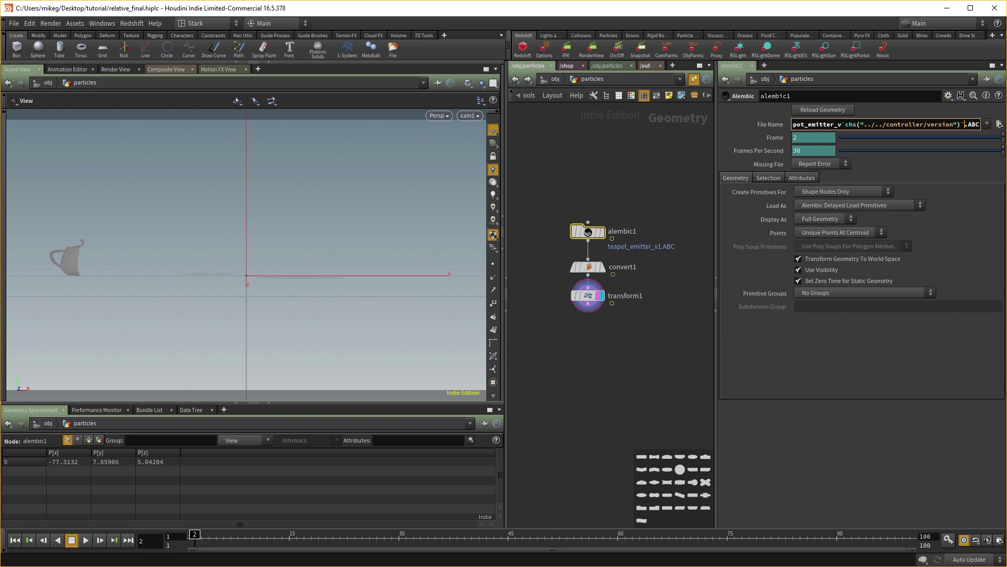
{"action": "key", "text": "Return"}
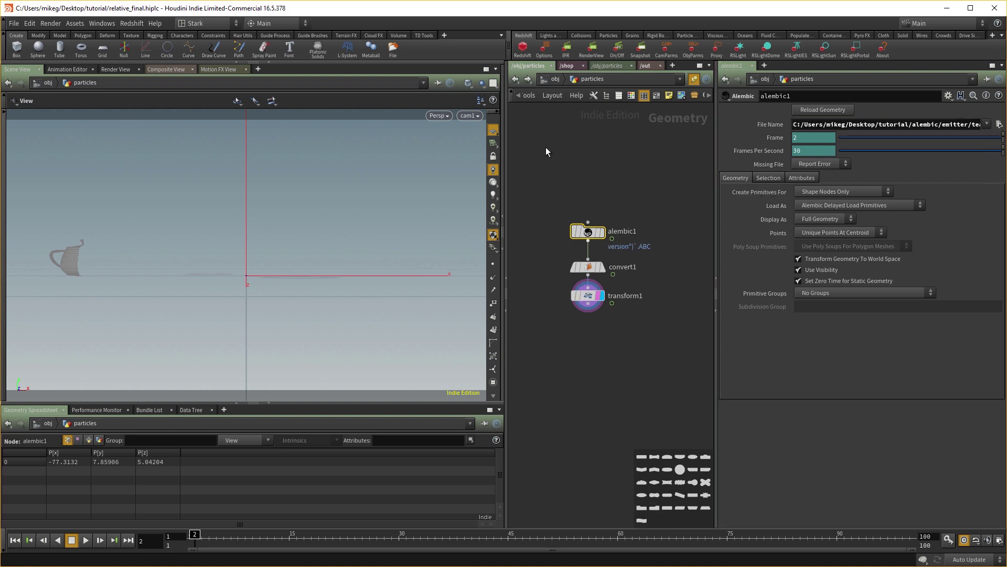
Test the controller by setting Version to 2, scrubbing the teapot animation, and returning Version to 1 at frame 1.
{"action": "left_click", "coordinate": [515, 79]}
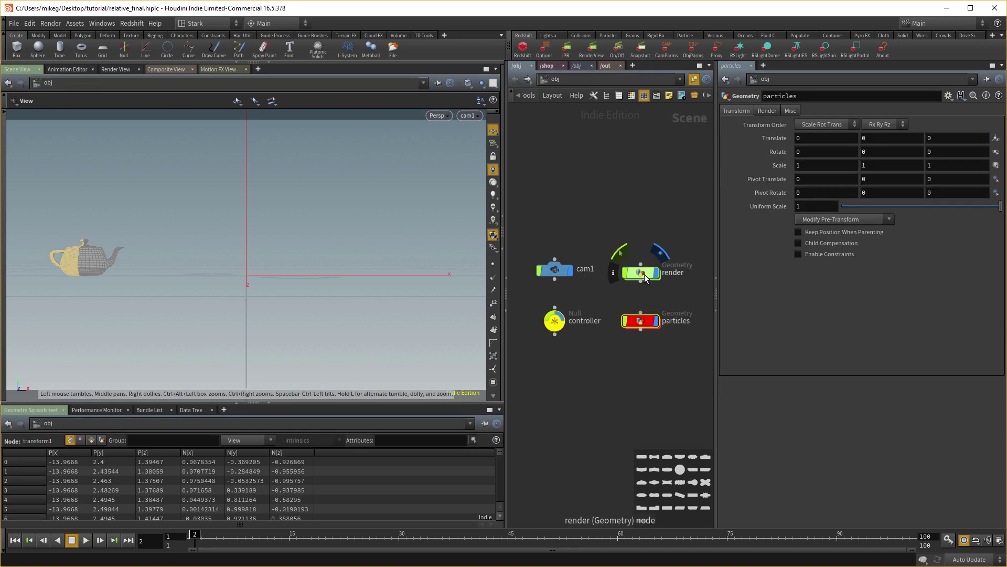
{"action": "mouse_move", "coordinate": [647, 328]}
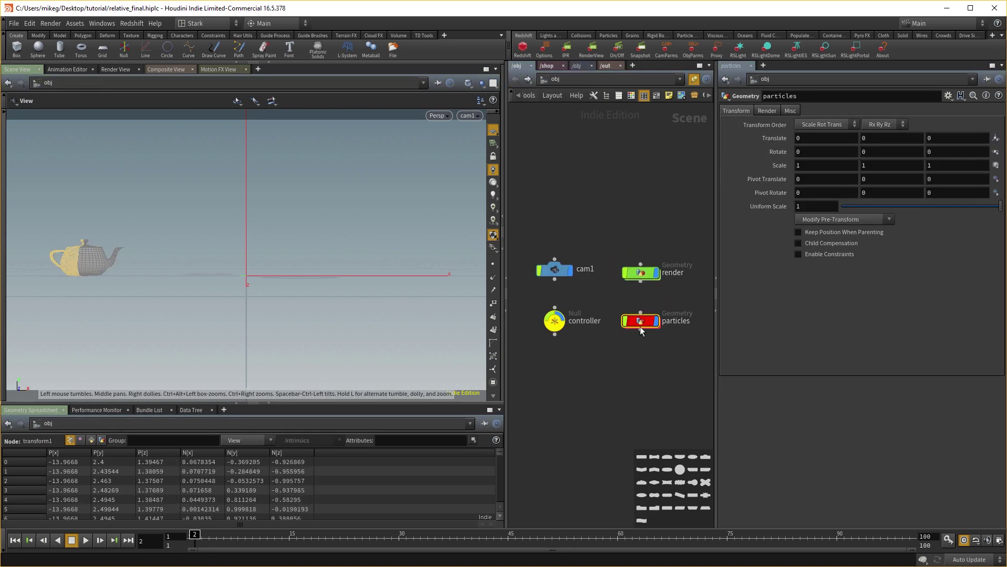
{"action": "mouse_move", "coordinate": [647, 281]}
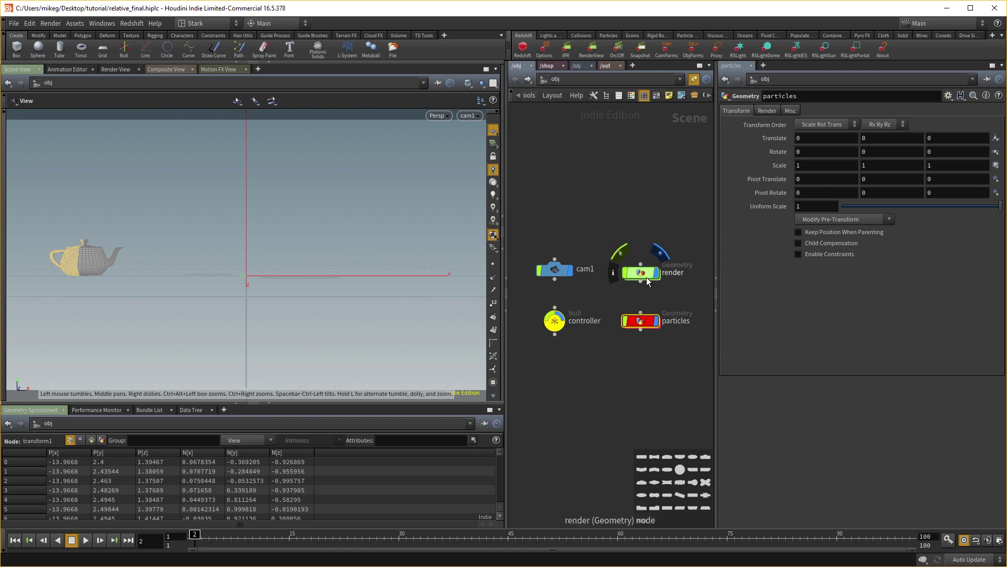
{"action": "left_click", "coordinate": [547, 316]}
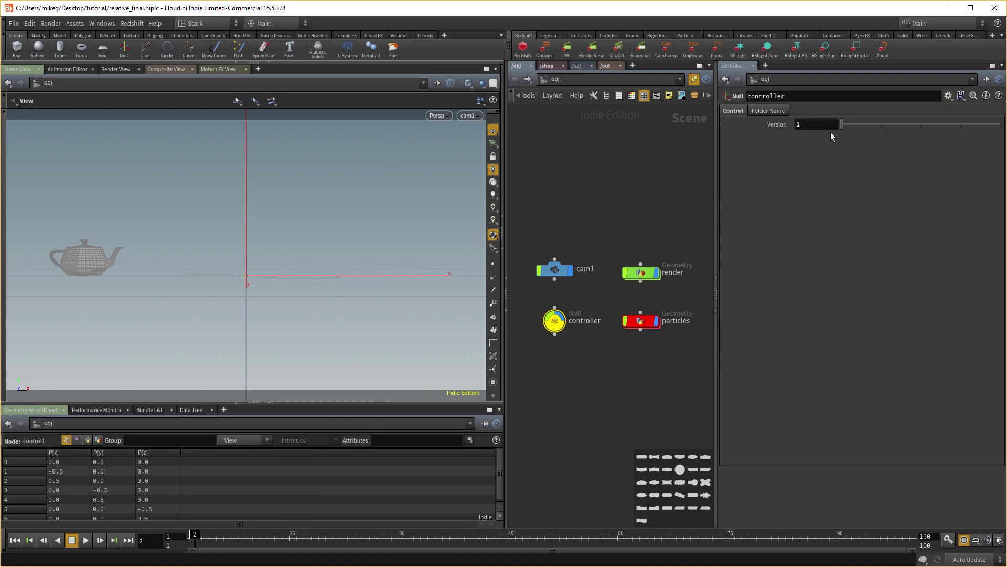
{"action": "left_click_drag", "start_coordinate": [842, 126], "coordinate": [880, 127]}
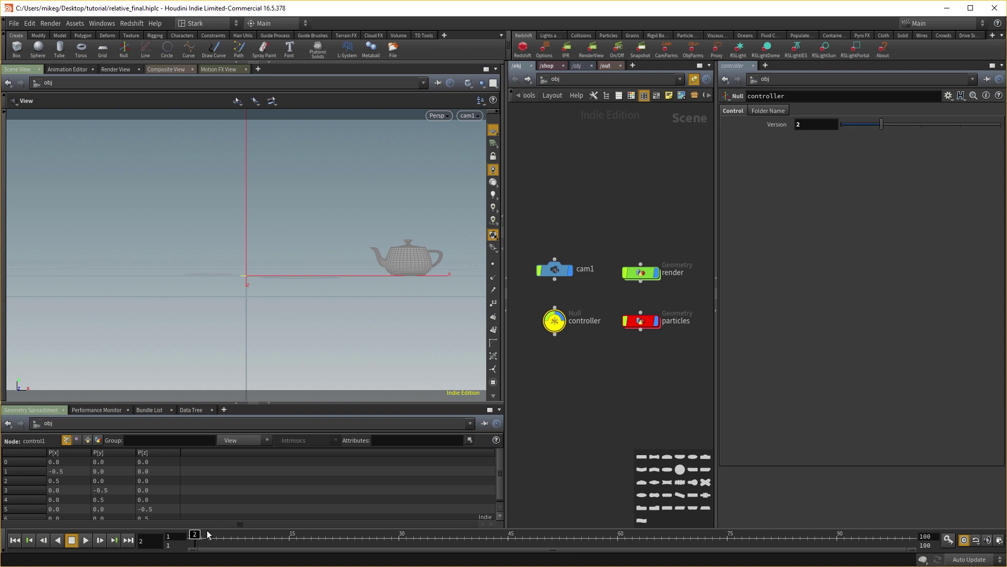
{"action": "left_click_drag", "start_coordinate": [195, 536], "coordinate": [386, 504]}
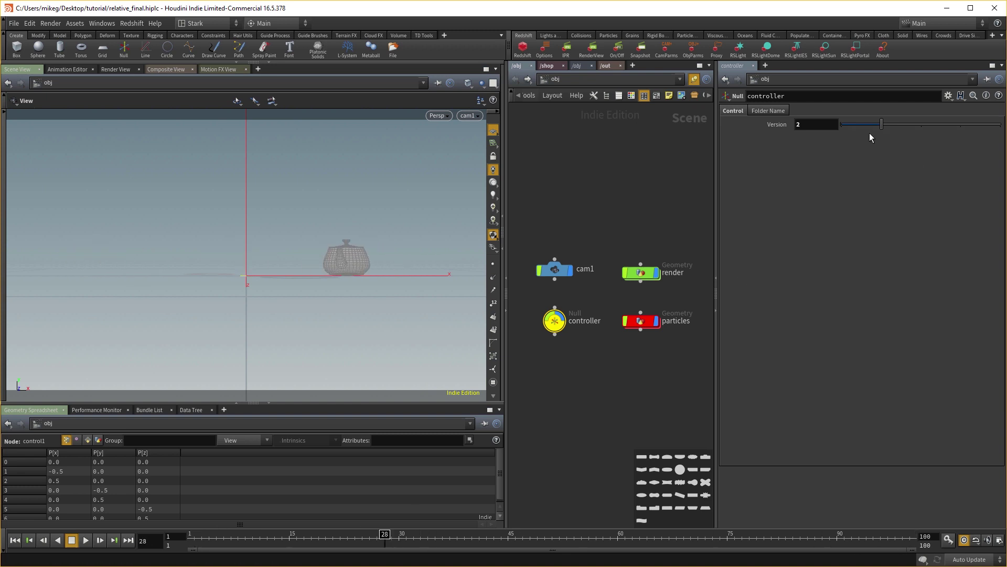
{"action": "left_click_drag", "start_coordinate": [881, 125], "coordinate": [839, 128]}
{"action": "left_click", "coordinate": [191, 546]}
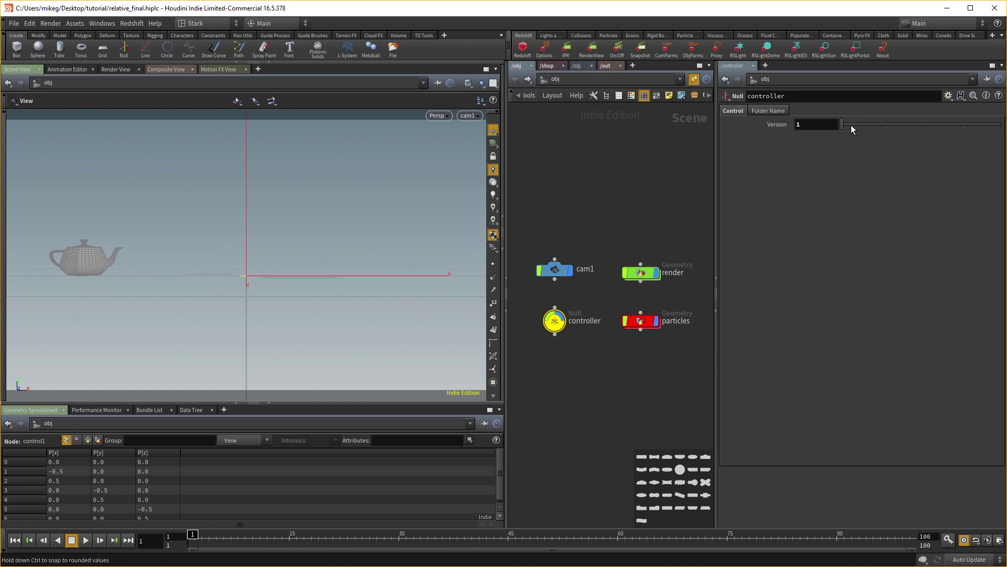
Set Version to 2 again, preview the animation and the particles object's emitter geometry, and restore Version to 1.
{"action": "left_click_drag", "start_coordinate": [851, 125], "coordinate": [871, 126]}
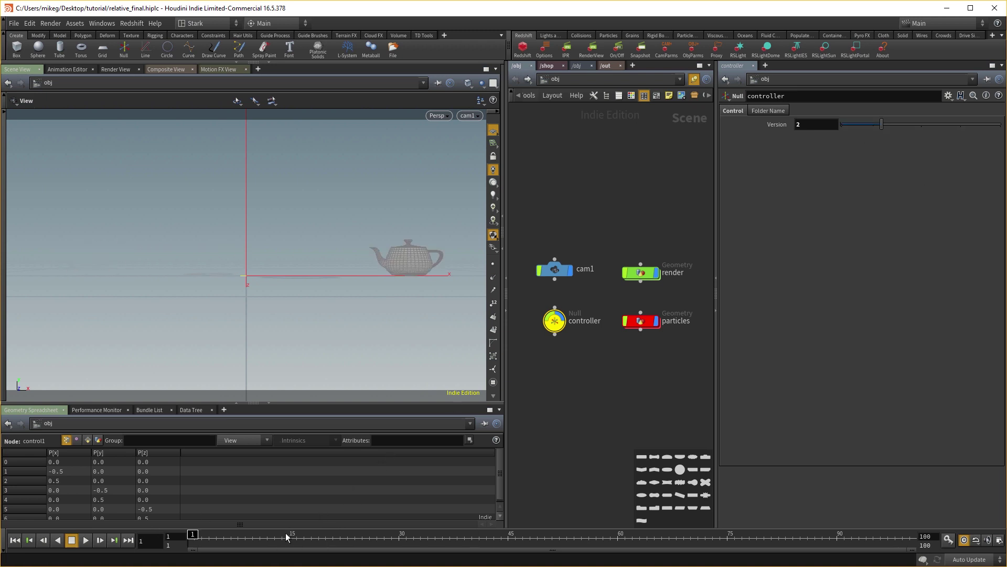
{"action": "left_click_drag", "start_coordinate": [285, 535], "coordinate": [173, 517]}
{"action": "mouse_move", "coordinate": [193, 533]}
{"action": "left_mouse_down"}
{"action": "mouse_move", "coordinate": [866, 536]}
{"action": "mouse_move", "coordinate": [190, 533]}
{"action": "left_mouse_up"}
{"action": "double_click", "coordinate": [641, 321]}
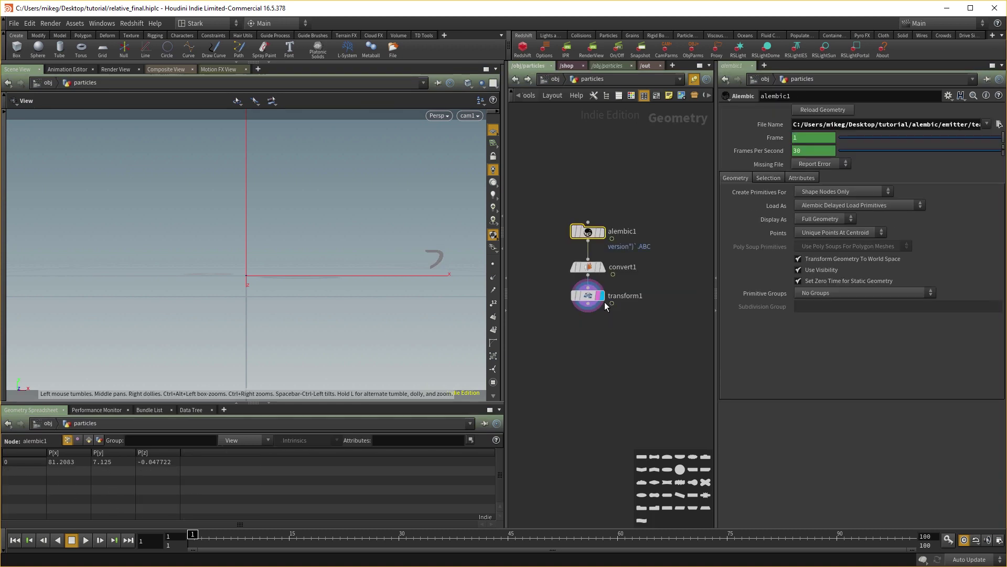
{"action": "left_click", "coordinate": [515, 79]}
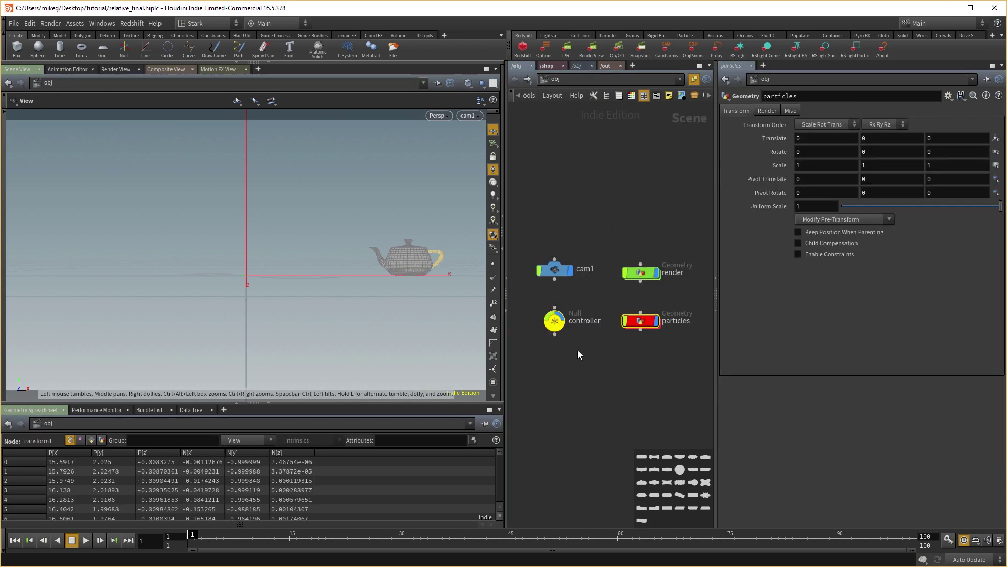
{"action": "left_click", "coordinate": [555, 320]}
{"action": "left_click", "coordinate": [843, 125]}
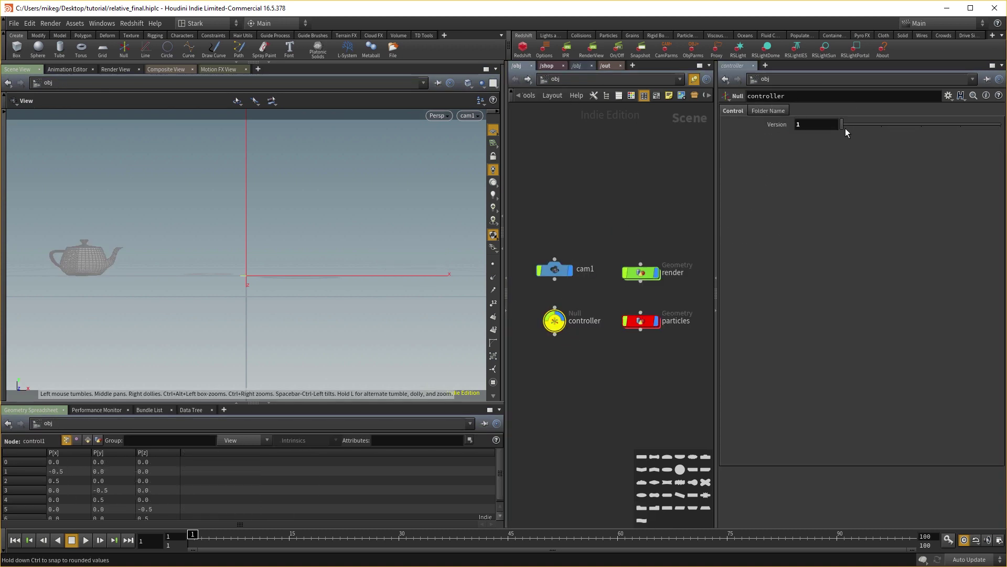
Add a POP Network connected to transform1 inside the particles object and preview its particle simulation up to frame 5.
{"action": "mouse_move", "coordinate": [636, 328]}
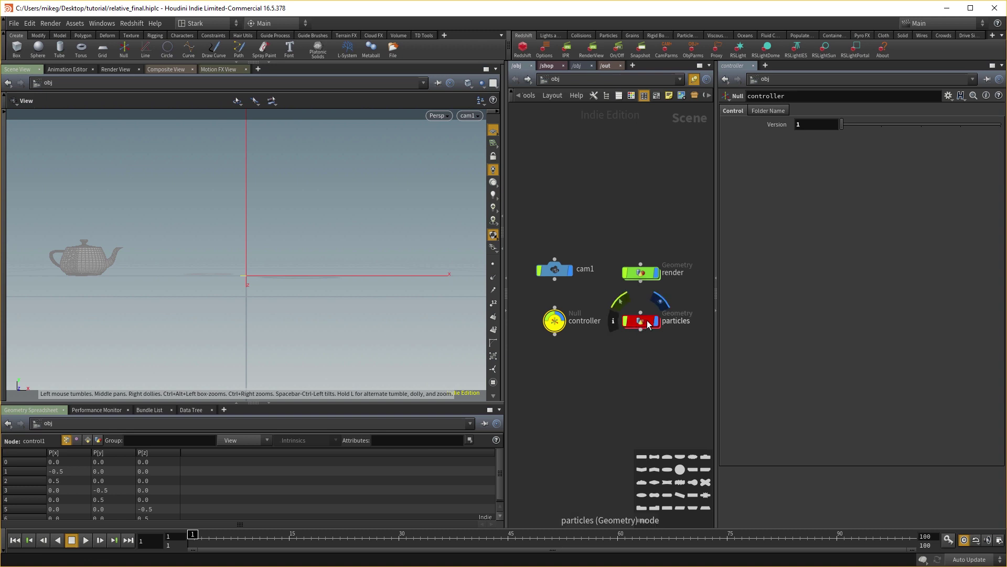
{"action": "double_click", "coordinate": [641, 322]}
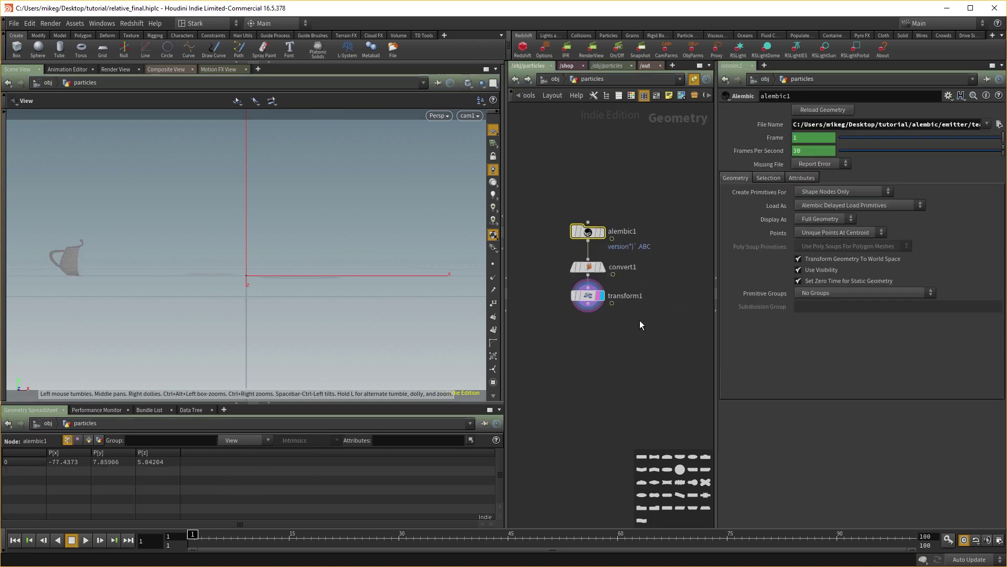
{"action": "left_click", "coordinate": [588, 304]}
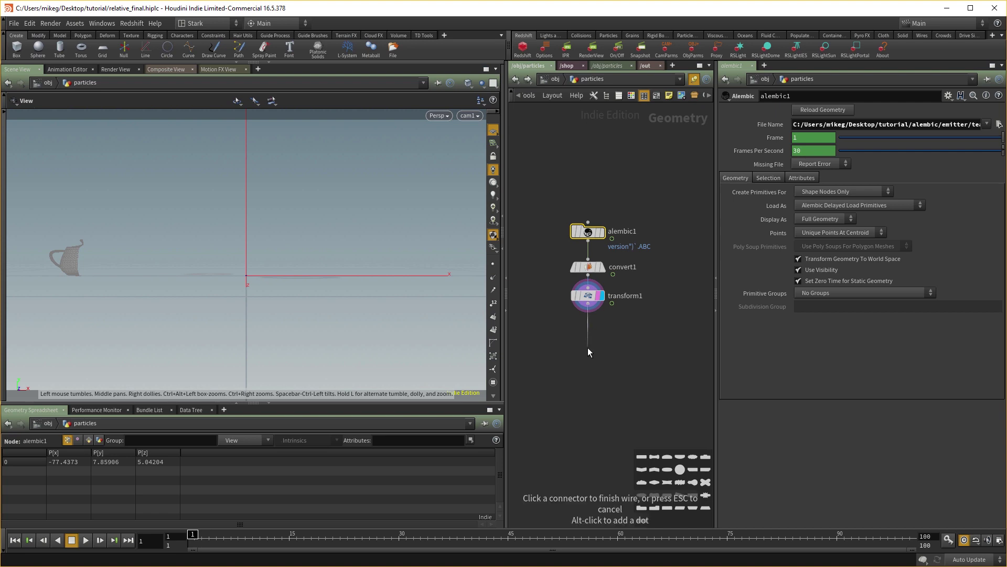
{"action": "left_click", "coordinate": [588, 347]}
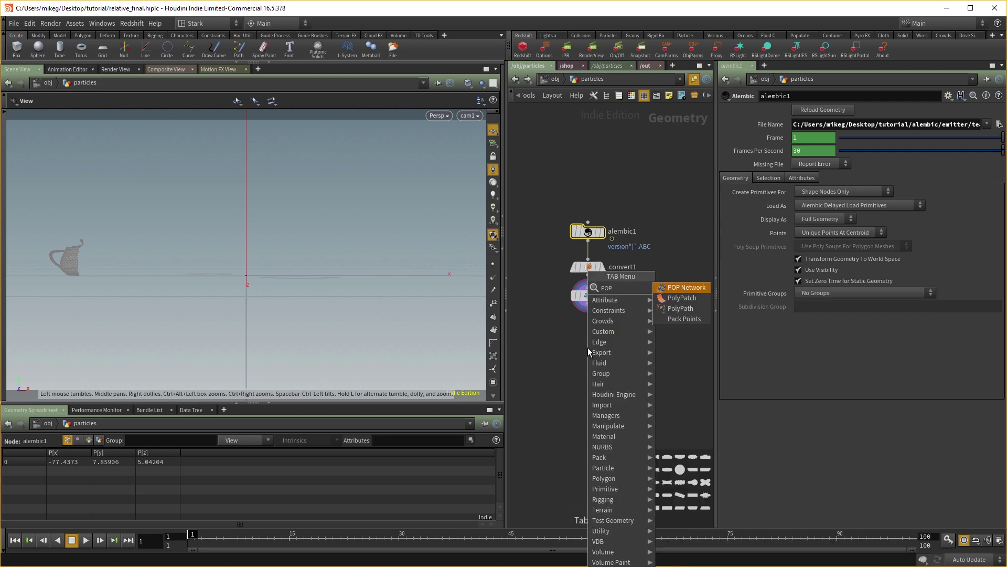
{"action": "key", "text": "Escape"}
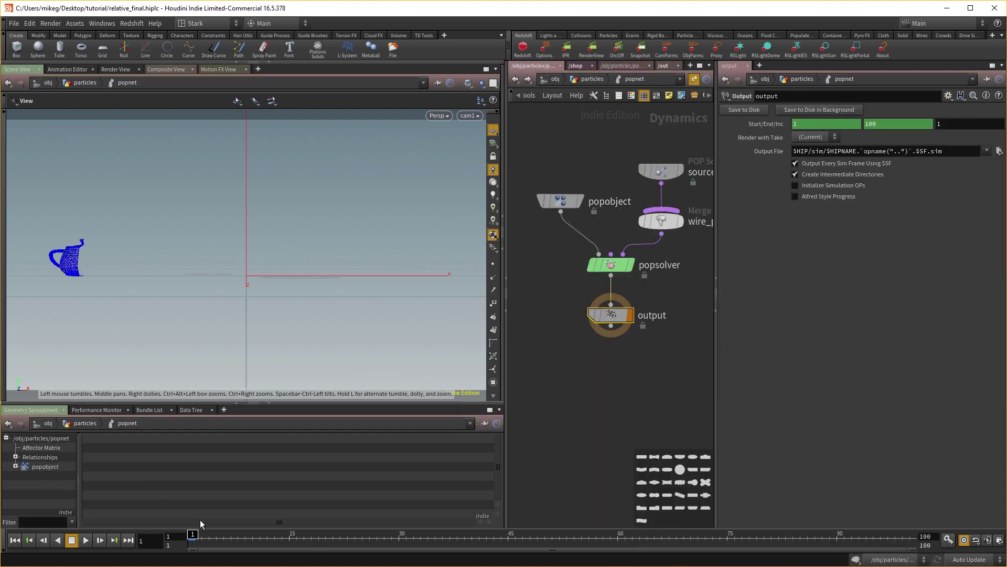
{"action": "left_click_drag", "start_coordinate": [188, 539], "coordinate": [217, 536]}
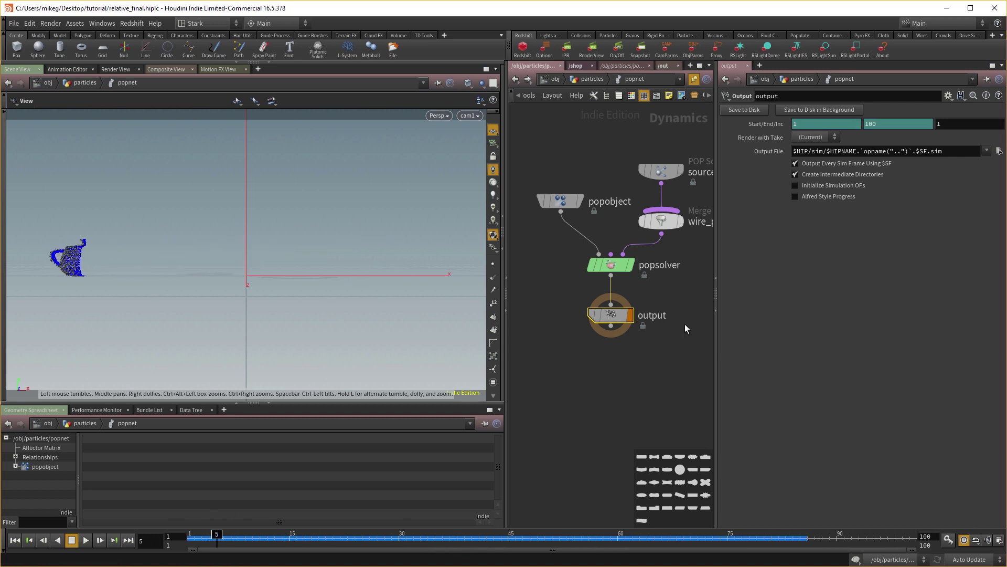
{"action": "middle_click_drag", "start_coordinate": [685, 323], "coordinate": [670, 339]}
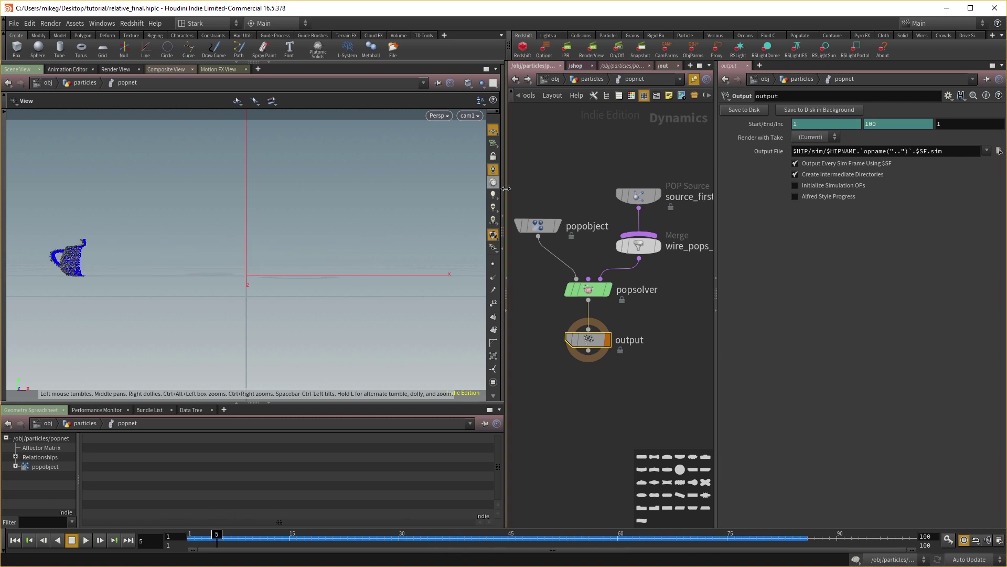
Add a Wind Force node inside popnet and insert it on the wire between popsolver and output.
{"action": "left_click_drag", "start_coordinate": [506, 188], "coordinate": [349, 189]}
{"action": "left_click_drag", "start_coordinate": [624, 269], "coordinate": [767, 269]}
{"action": "left_click_drag", "start_coordinate": [546, 343], "coordinate": [545, 403]}
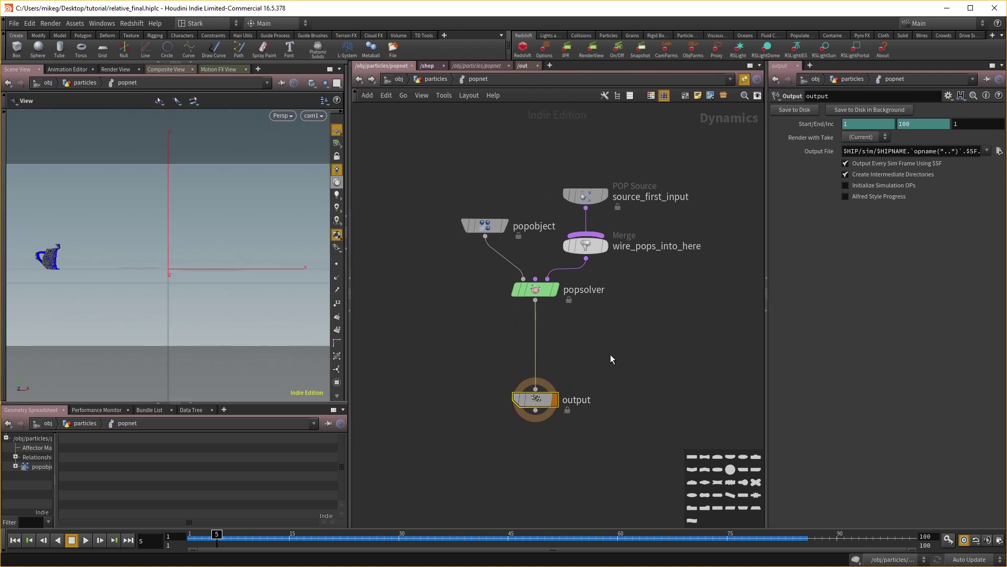
{"action": "key", "text": "Tab"}
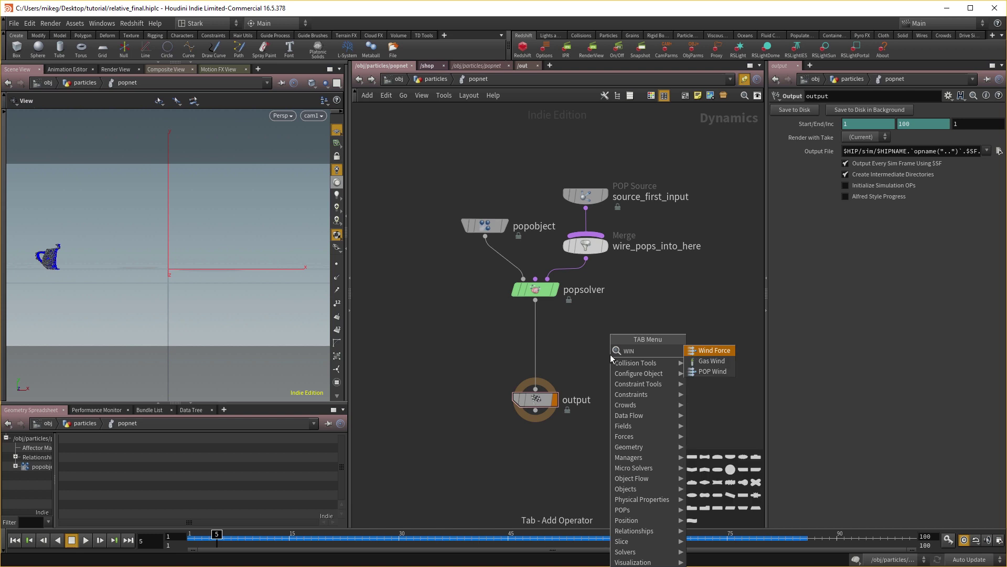
{"action": "key", "text": "Escape"}
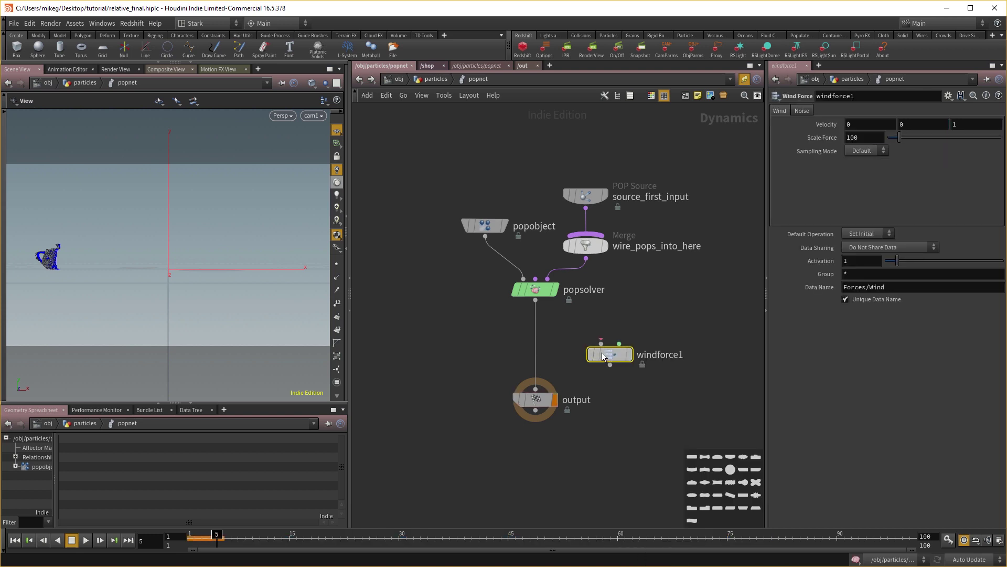
{"action": "left_click", "coordinate": [538, 345]}
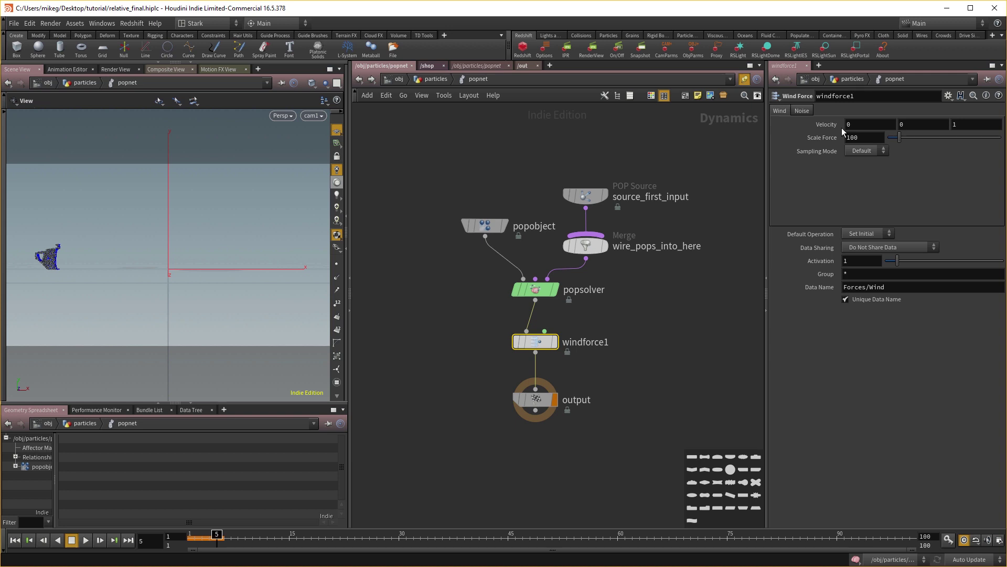
Set windforce1's X velocity to -1 and Scale Force to 5, previewing the particle simulation after each change.
{"action": "left_click", "coordinate": [859, 126]}
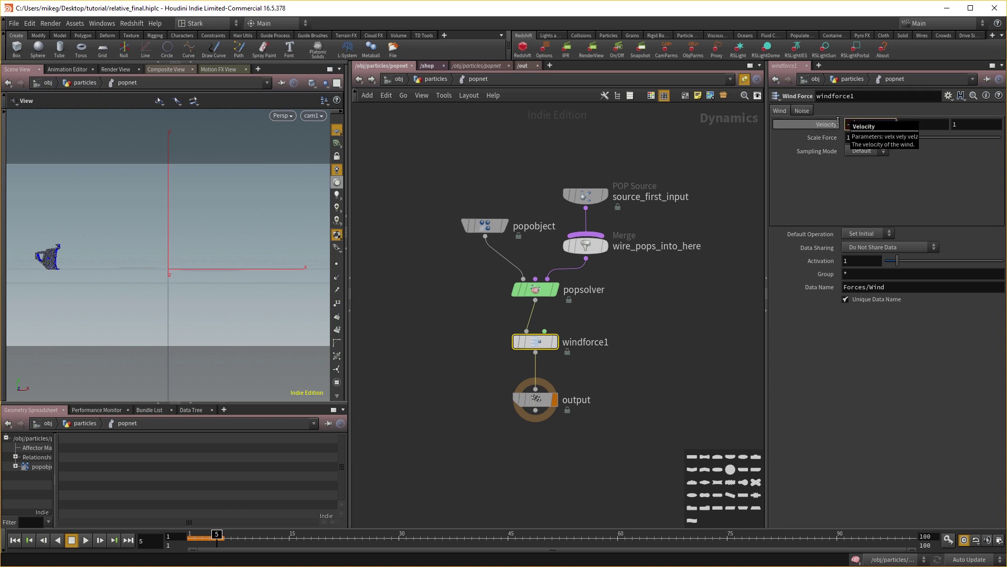
{"action": "key", "text": "Return"}
{"action": "left_click_drag", "start_coordinate": [190, 538], "coordinate": [308, 541]}
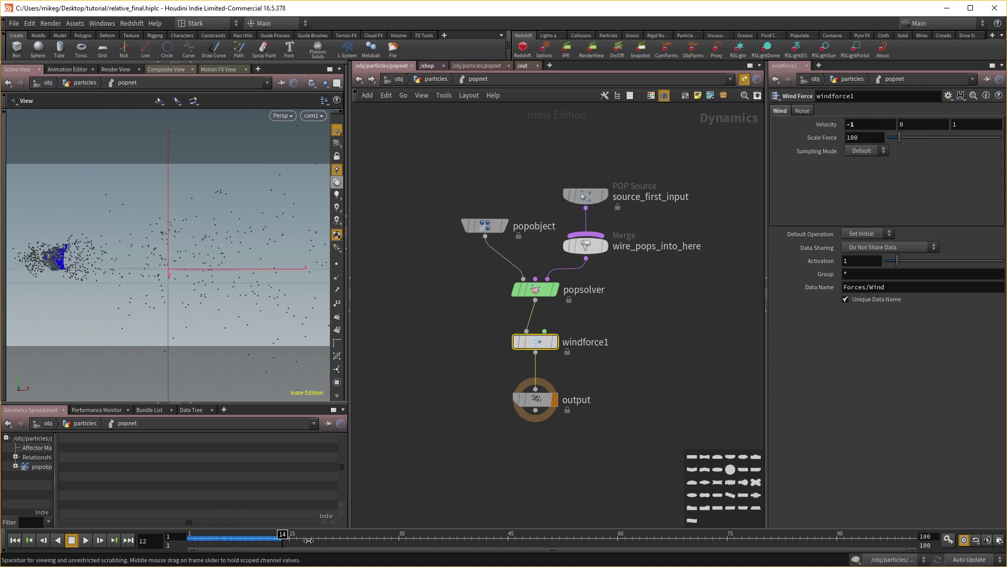
{"action": "double_click", "coordinate": [872, 136]}
{"action": "type", "text": "5"}
{"action": "key", "text": "Return"}
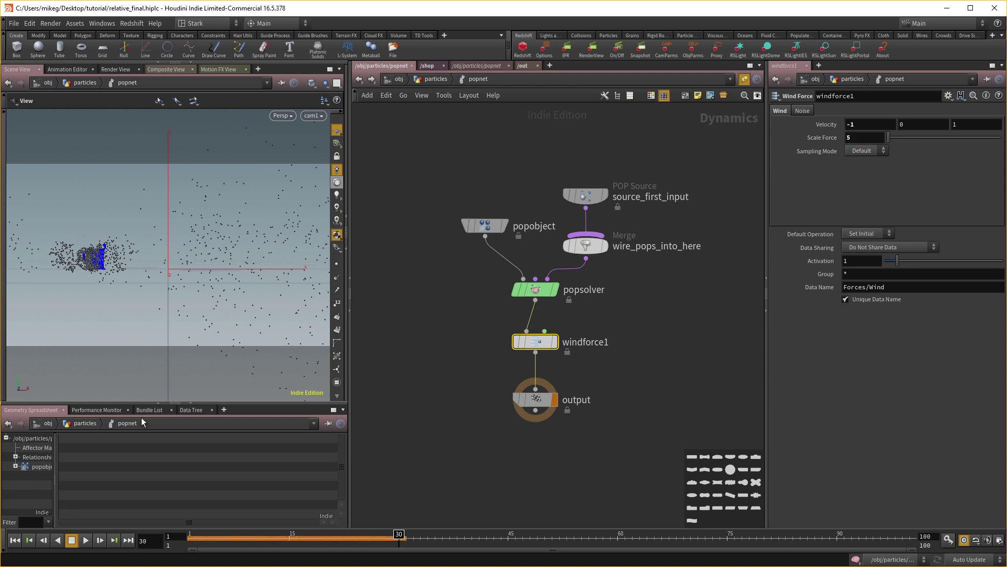
{"action": "left_click", "coordinate": [217, 539]}
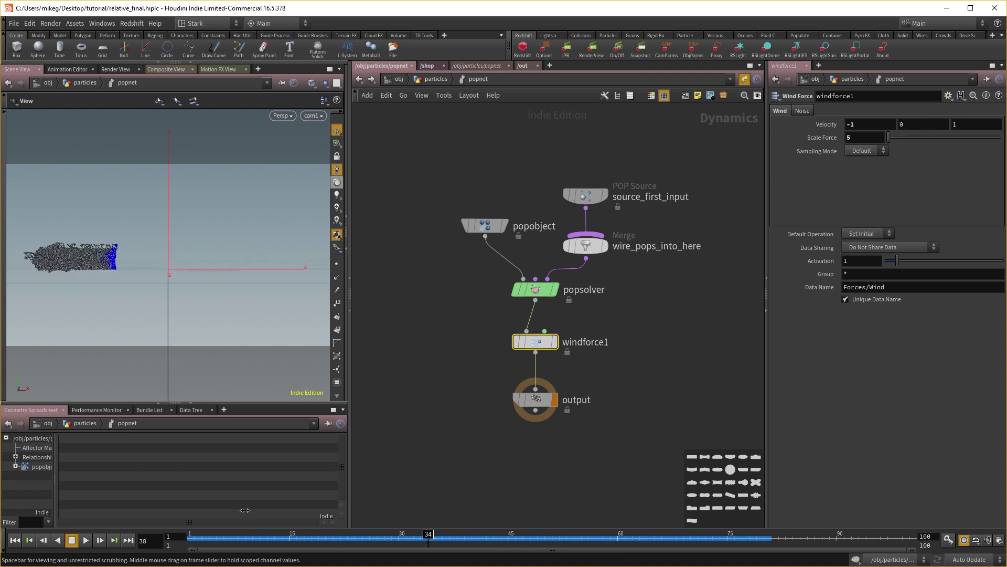
Set windforce1's noise Turbulence to 3, Frequency to 0.5 and Amplitude to 7 on all axes.
{"action": "left_click", "coordinate": [802, 109]}
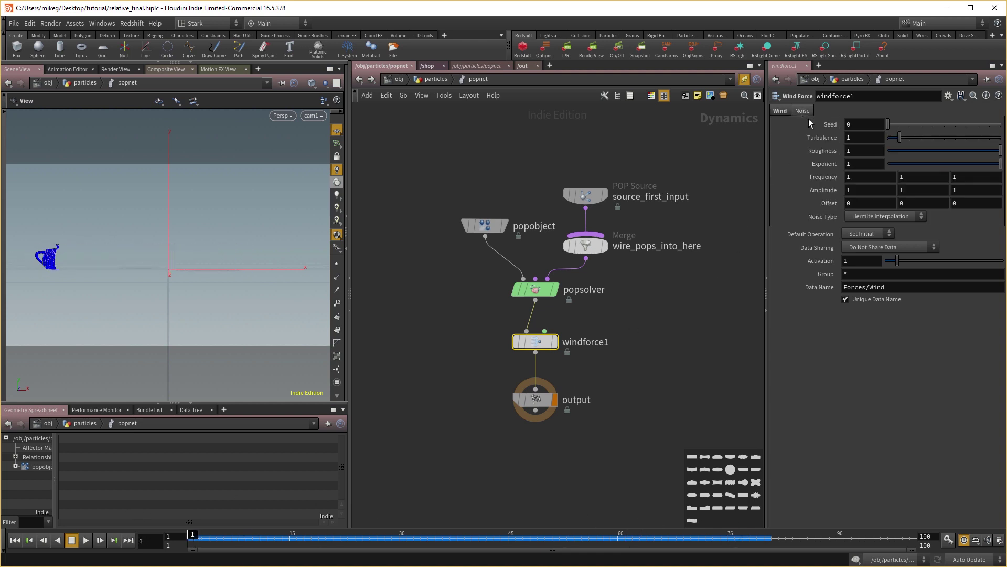
{"action": "left_click", "coordinate": [867, 125]}
{"action": "left_click", "coordinate": [867, 138]}
{"action": "type", "text": "3"}
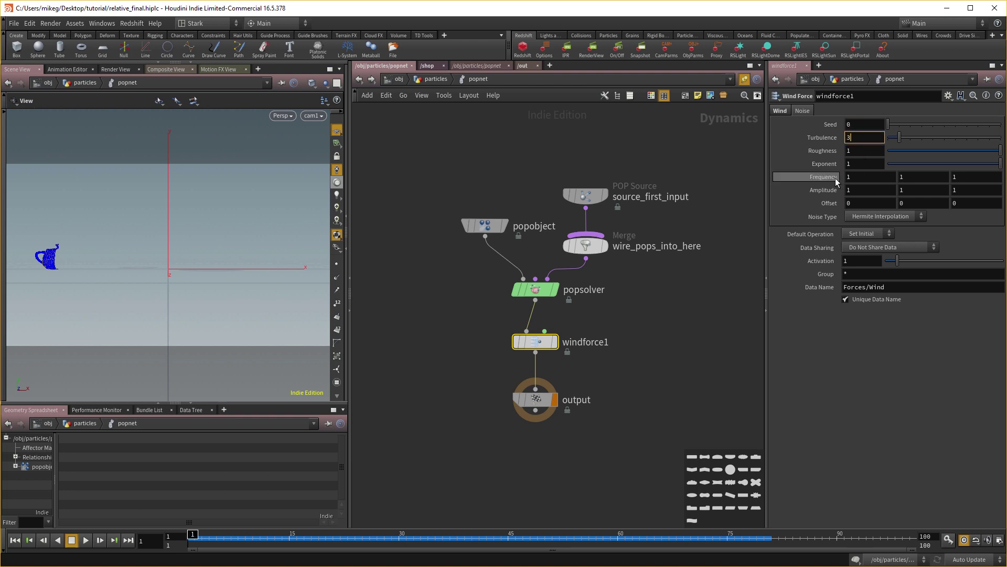
{"action": "mouse_move", "coordinate": [830, 180]}
{"action": "middle_mouse_down"}
{"action": "mouse_move", "coordinate": [797, 175]}
{"action": "mouse_move", "coordinate": [831, 193]}
{"action": "mouse_move", "coordinate": [831, 172]}
{"action": "mouse_move", "coordinate": [864, 170]}
{"action": "mouse_move", "coordinate": [831, 193]}
{"action": "middle_mouse_up"}
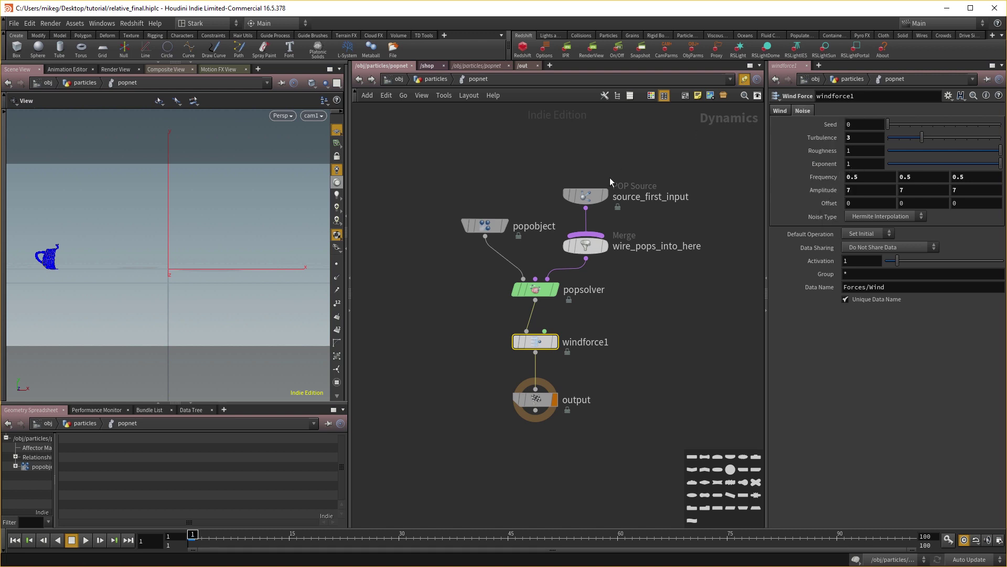
Set source_first_input's Life Expectancy to .5 and Life Variance to .2, and preview the simulation up to frame 42.
{"action": "left_click", "coordinate": [586, 196]}
{"action": "left_click", "coordinate": [805, 124]}
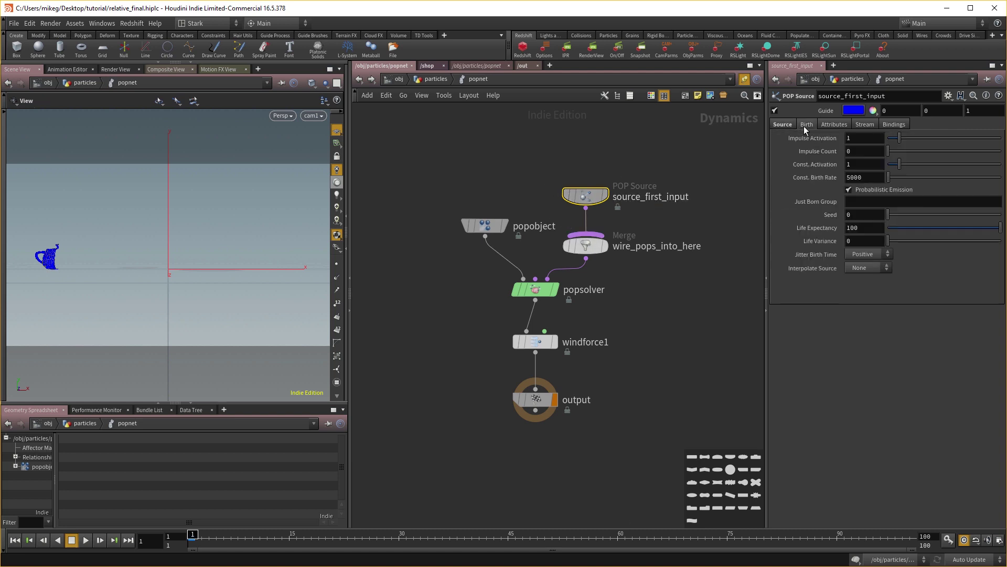
{"action": "double_click", "coordinate": [873, 228]}
{"action": "type", "text": ".5"}
{"action": "key", "text": "Tab"}
{"action": "type", "text": ".2"}
{"action": "key", "text": "Tab"}
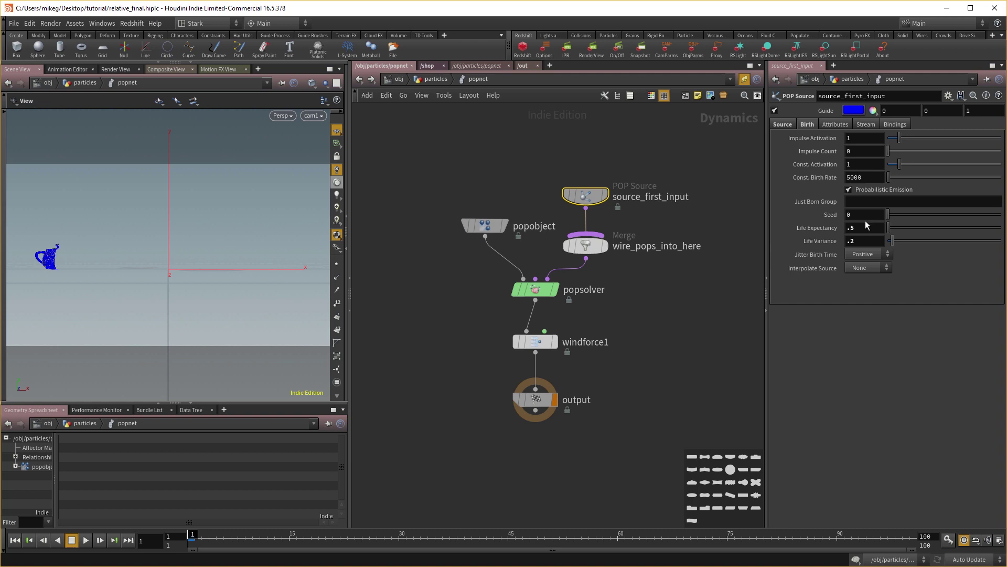
{"action": "left_click_drag", "start_coordinate": [211, 540], "coordinate": [487, 538]}
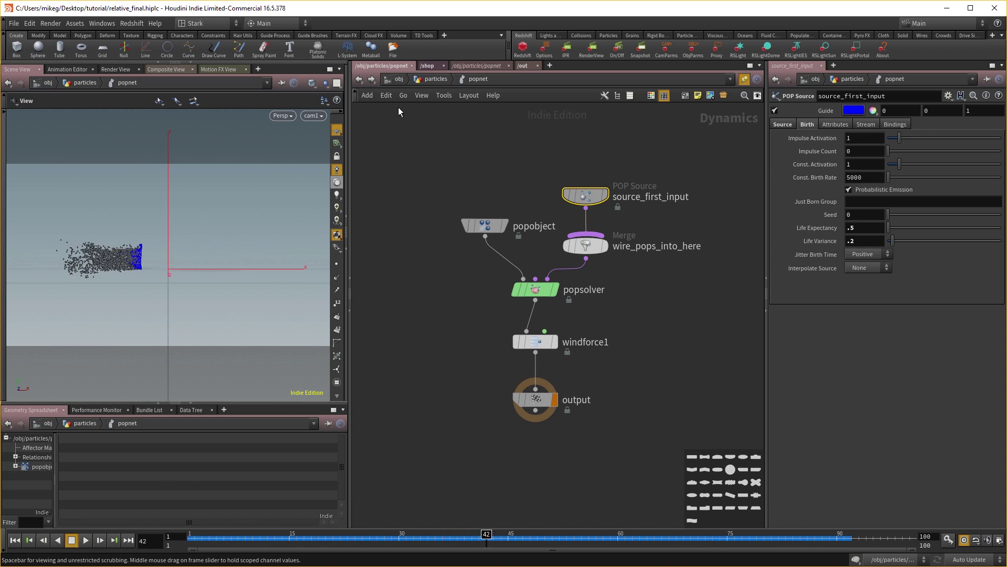
Switch the controller null to the other teapot version, rewind to frame 1, and preview the popnet simulation up to frame 55.
{"action": "left_click", "coordinate": [358, 81]}
{"action": "left_click", "coordinate": [358, 81]}
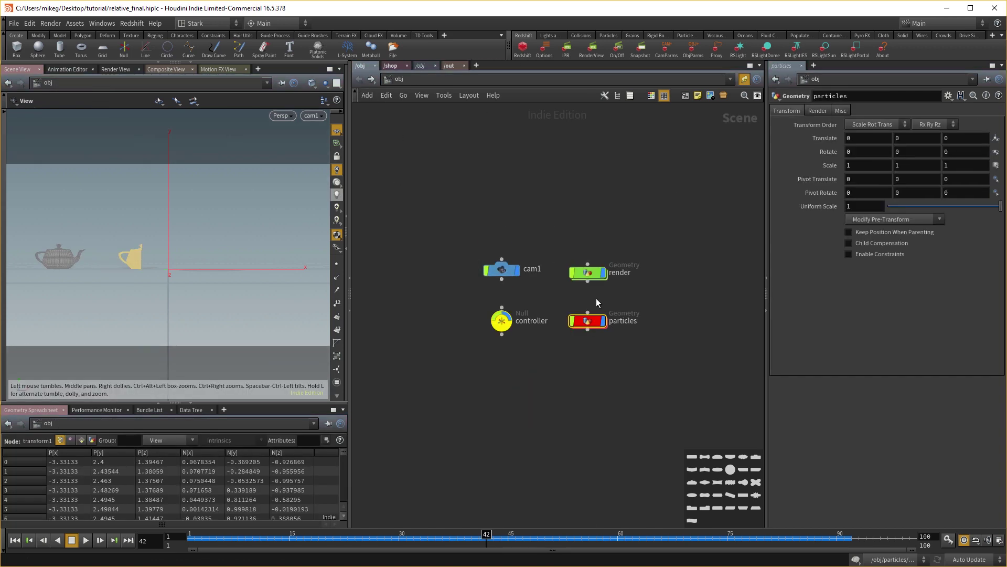
{"action": "left_click", "coordinate": [503, 320]}
{"action": "left_click_drag", "start_coordinate": [894, 126], "coordinate": [902, 126]}
{"action": "left_click_drag", "start_coordinate": [266, 538], "coordinate": [192, 535]}
{"action": "double_click", "coordinate": [586, 321]}
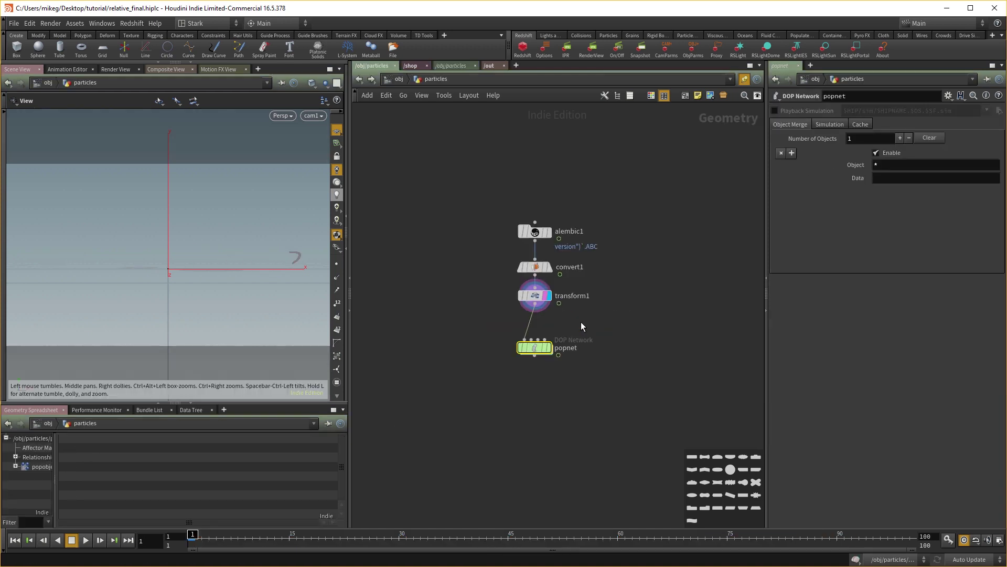
{"action": "left_click", "coordinate": [546, 349]}
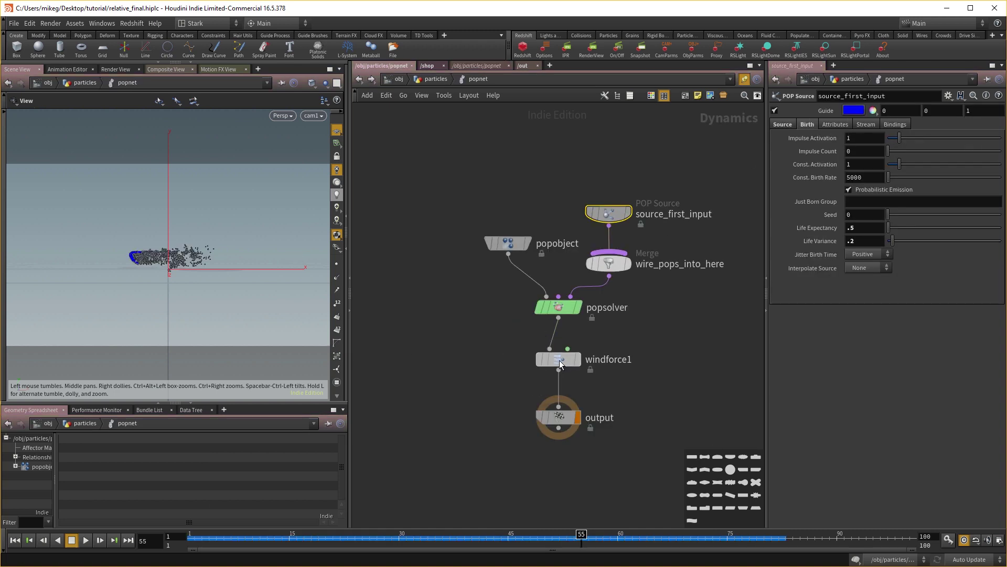
Try a Scale Force of 10 on windforce1, preview the simulation, and restore the value to 5.
{"action": "left_click", "coordinate": [540, 360]}
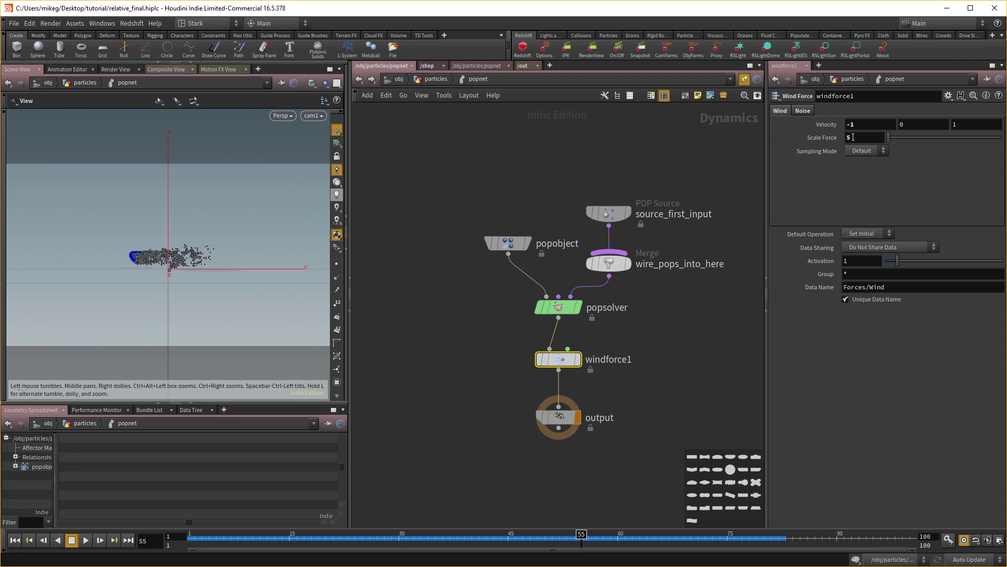
{"action": "left_click", "coordinate": [860, 136]}
{"action": "key", "text": "Return"}
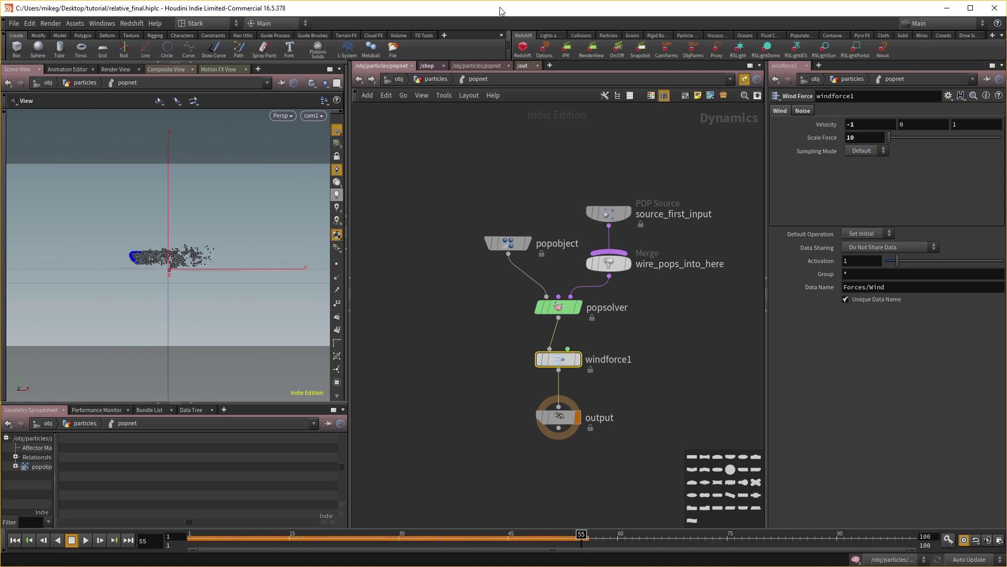
{"action": "left_click_drag", "start_coordinate": [213, 533], "coordinate": [341, 485]}
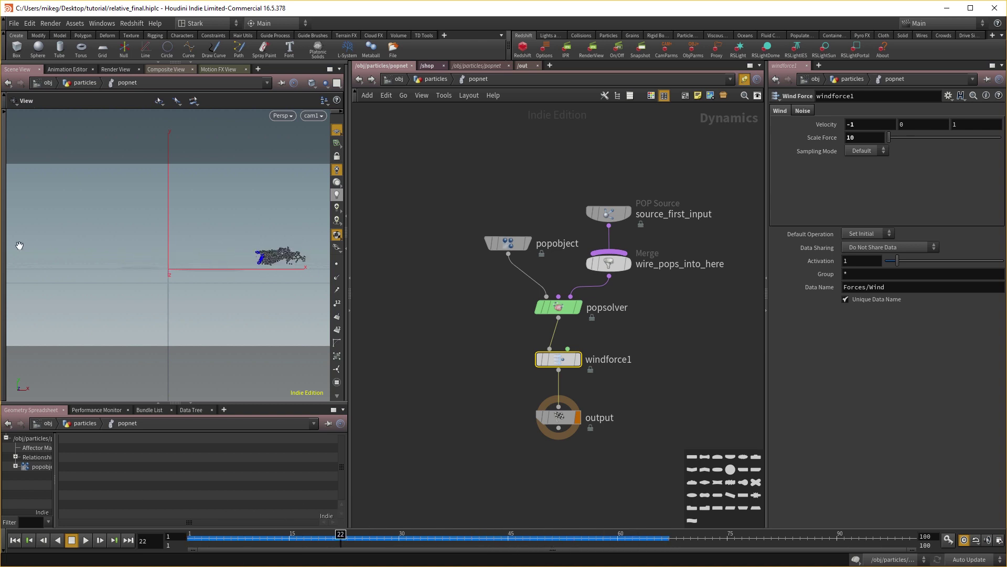
{"action": "left_click_drag", "start_coordinate": [233, 534], "coordinate": [498, 508]}
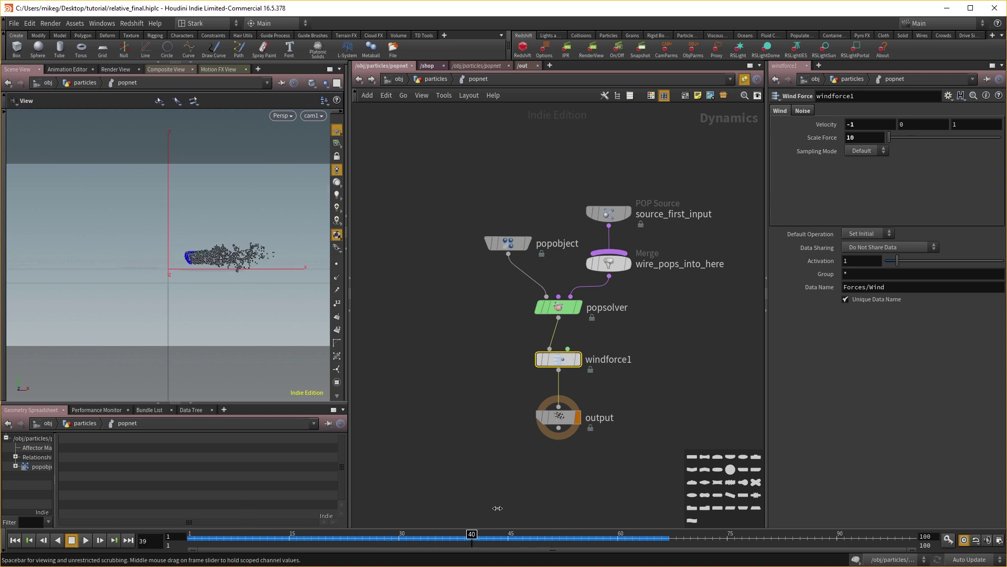
{"action": "left_click", "coordinate": [865, 138]}
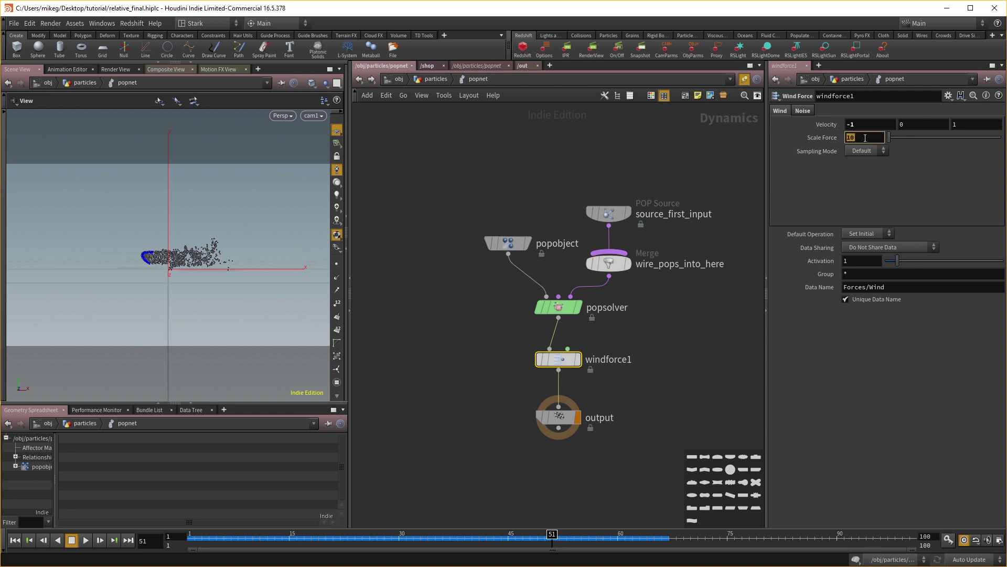
{"action": "type", "text": "5"}
{"action": "key", "text": "Return"}
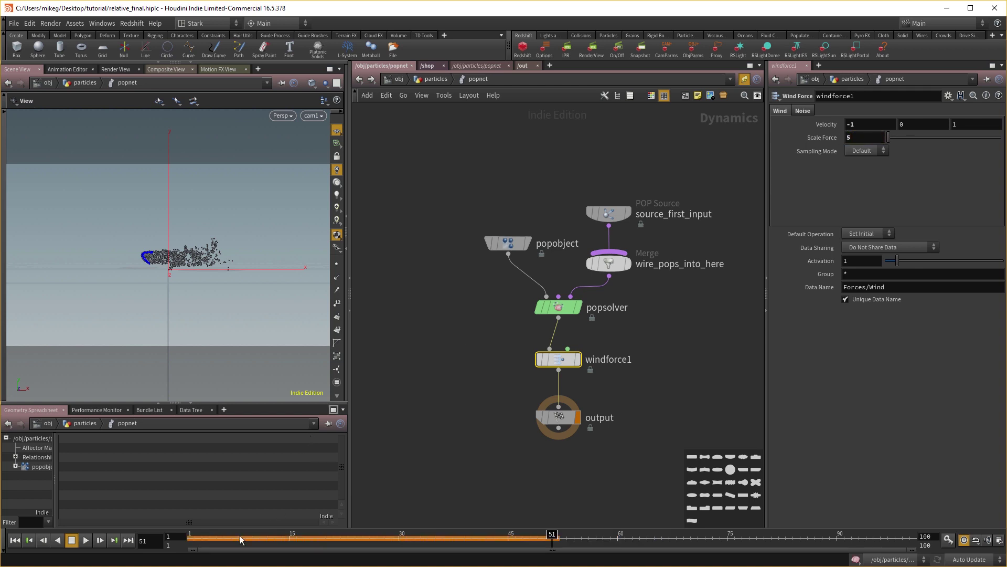
{"action": "left_click_drag", "start_coordinate": [240, 536], "coordinate": [531, 536]}
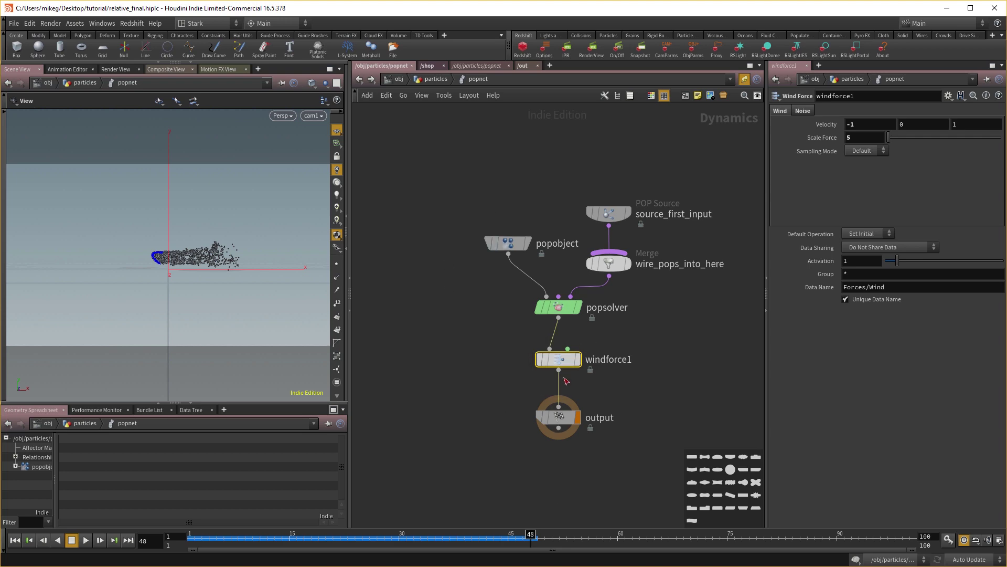
Add a Switch node and insert it on the wire between windforce1 and output.
{"action": "left_click_drag", "start_coordinate": [559, 362], "coordinate": [560, 373]}
{"action": "left_click", "coordinate": [458, 368]}
{"action": "key", "text": "Tab"}
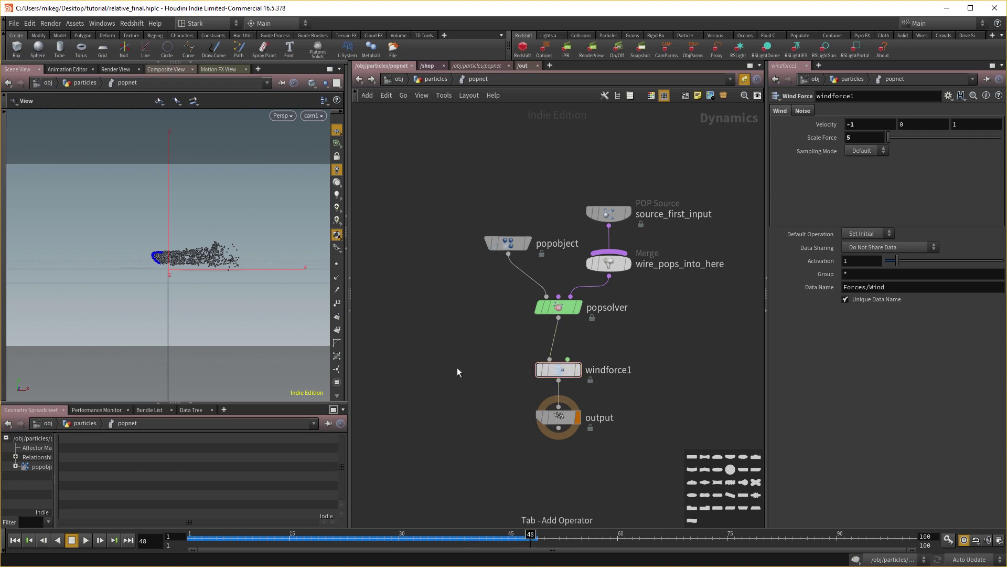
{"action": "type", "text": "swit"}
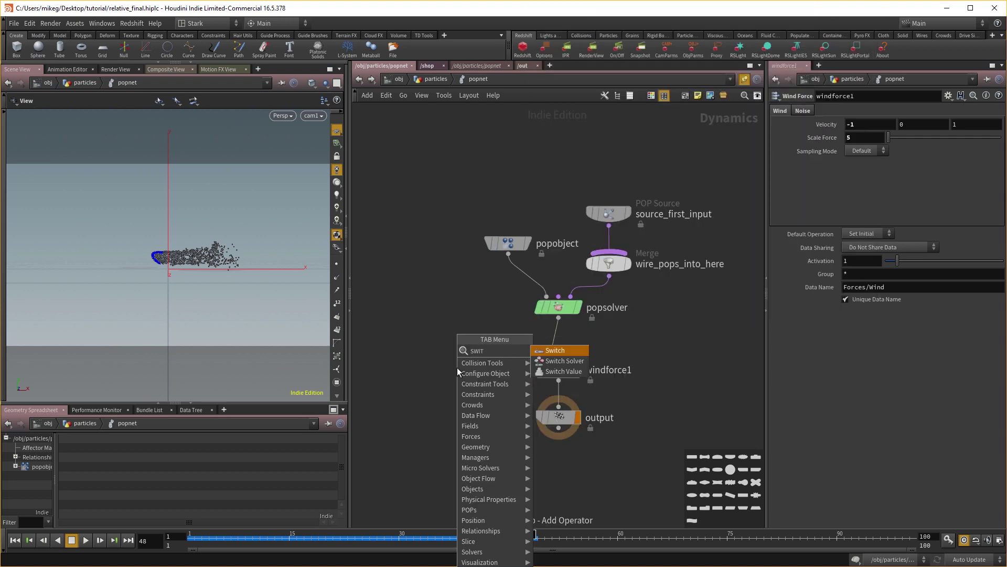
{"action": "key", "text": "Return"}
{"action": "left_click", "coordinate": [457, 367]}
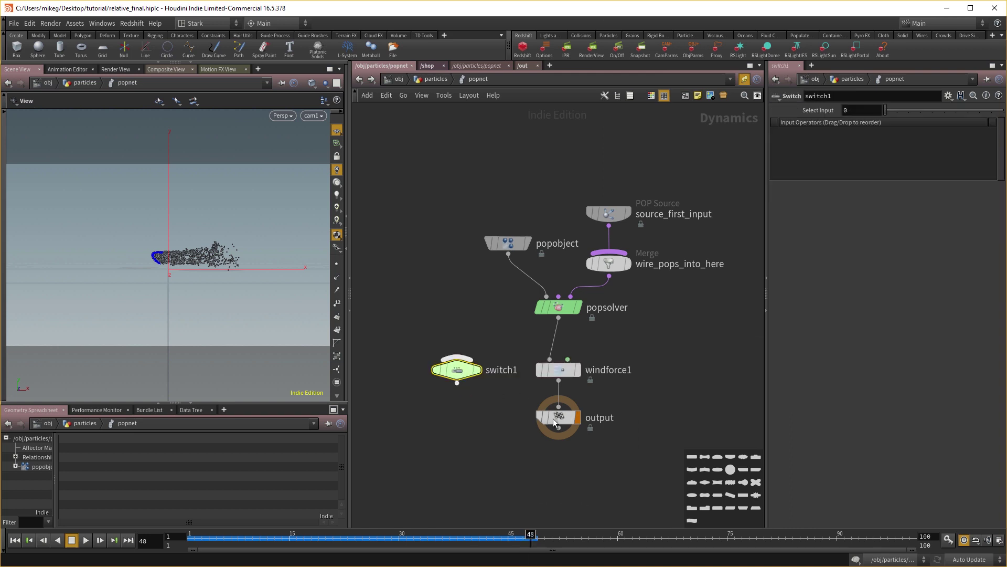
{"action": "left_click_drag", "start_coordinate": [558, 419], "coordinate": [557, 455]}
{"action": "left_click_drag", "start_coordinate": [474, 376], "coordinate": [563, 427]}
Duplicate windforce1 and wire the copy from popsolver into switch1 as its second input.
{"action": "left_click", "coordinate": [558, 369]}
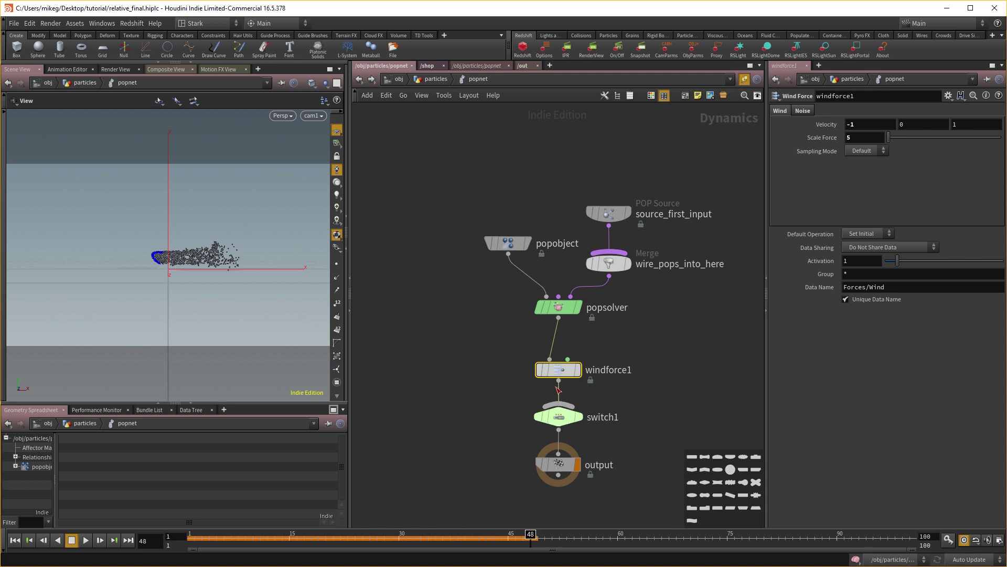
{"action": "left_click_drag", "start_coordinate": [557, 374], "coordinate": [490, 362]}
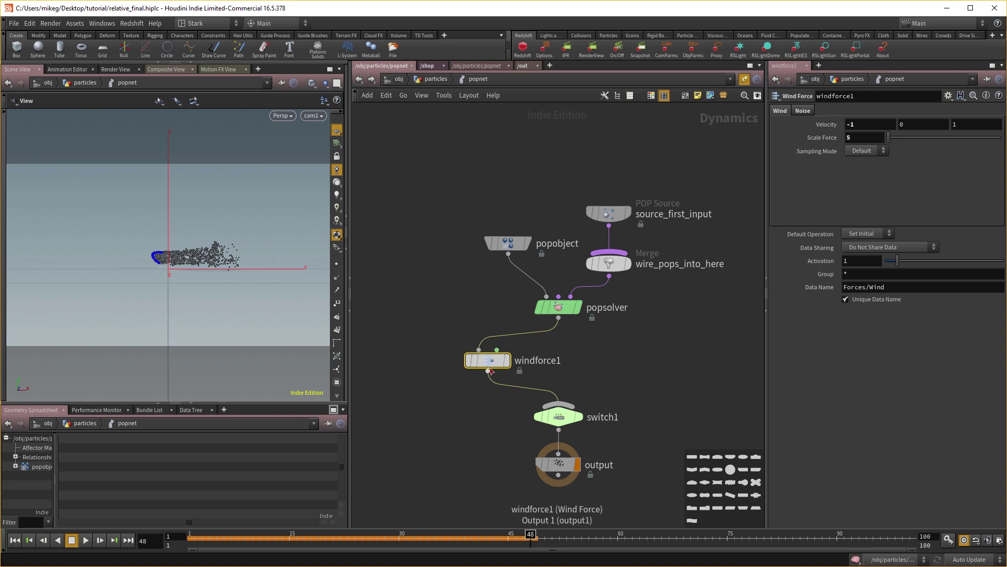
{"action": "left_click_drag", "start_coordinate": [492, 362], "coordinate": [624, 371], "text": "alt"}
{"action": "key", "text": "Return"}
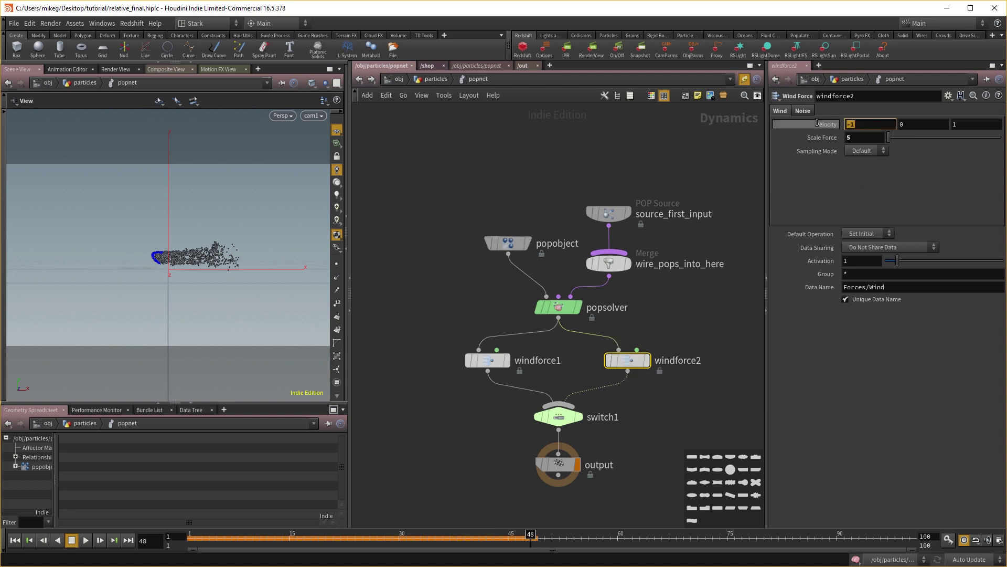
Set the Z velocity of both wind forces to 0 and windforce2's X velocity to 1.
{"action": "left_click", "coordinate": [984, 122]}
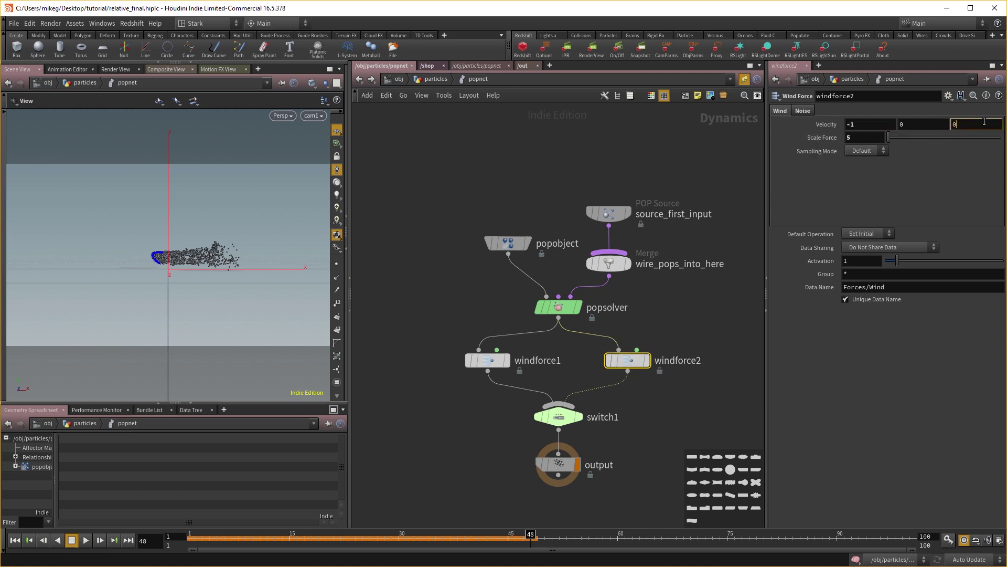
{"action": "type", "text": "0"}
{"action": "key", "text": "Return"}
{"action": "left_click", "coordinate": [487, 360]}
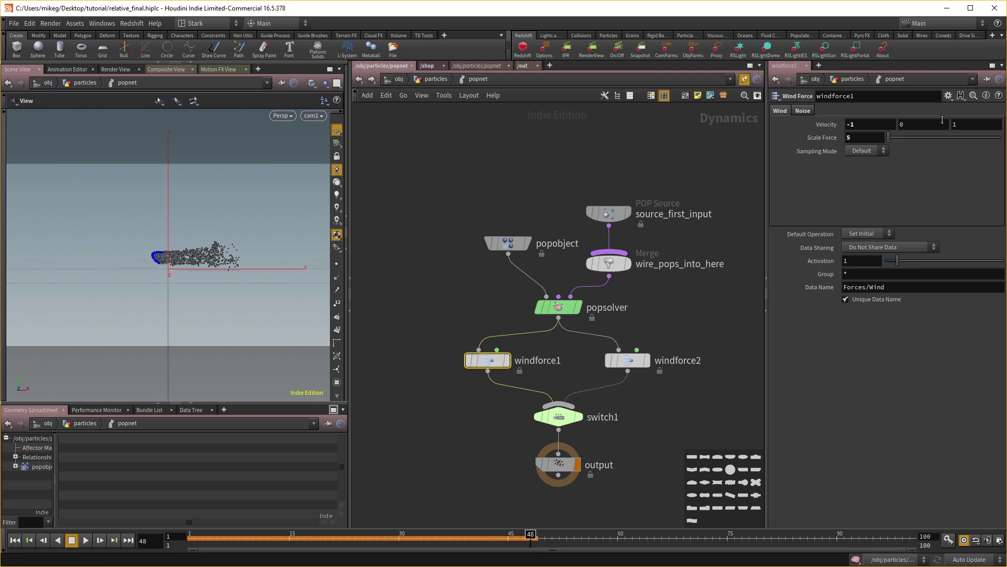
{"action": "left_click", "coordinate": [976, 123]}
{"action": "type", "text": "0"}
{"action": "key", "text": "Return"}
{"action": "left_click", "coordinate": [628, 360]}
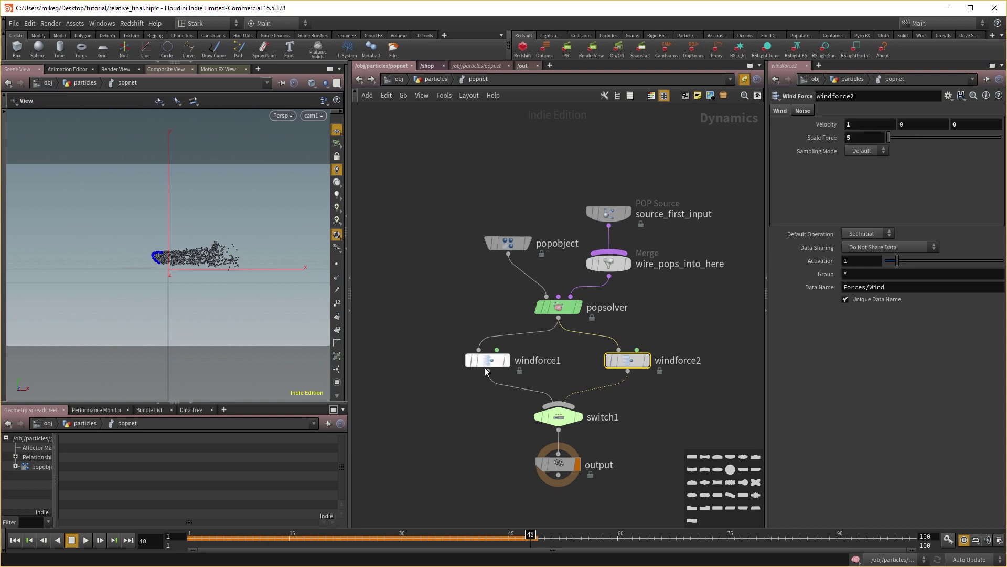
Preview the particle simulation with switch1 passing through the windforce1 input.
{"action": "mouse_move", "coordinate": [559, 420]}
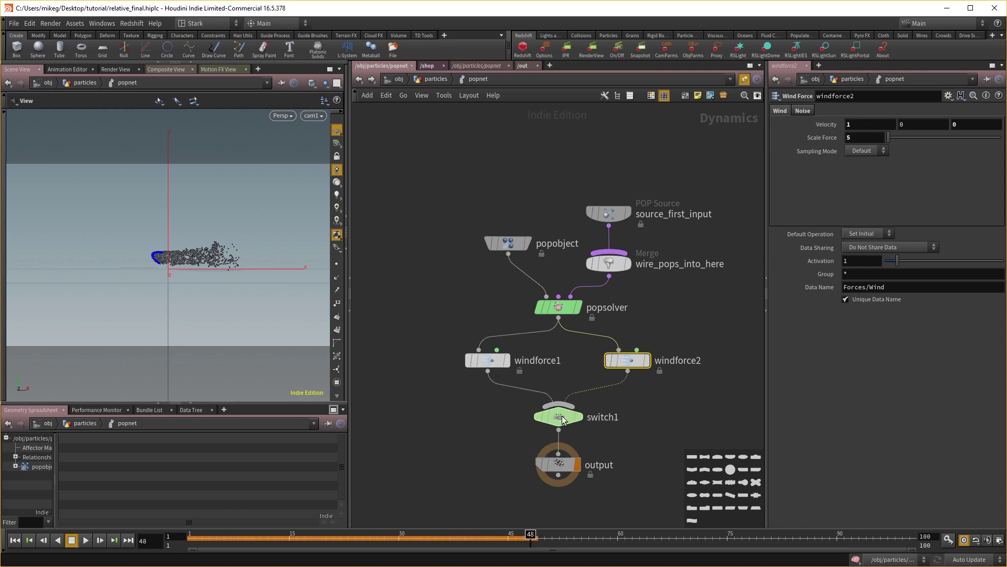
{"action": "left_click", "coordinate": [559, 417]}
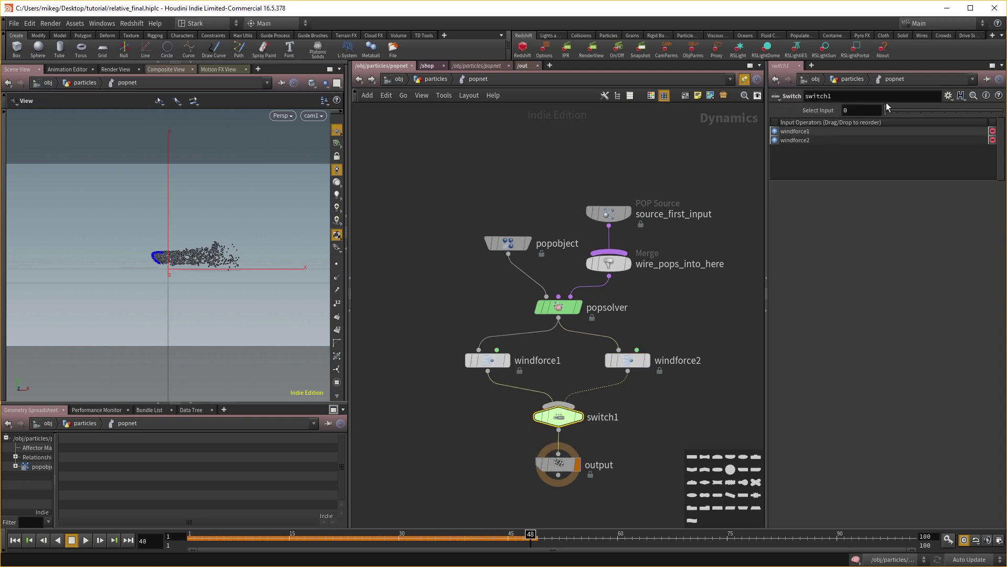
{"action": "left_click_drag", "start_coordinate": [887, 110], "coordinate": [889, 111]}
{"action": "left_click", "coordinate": [335, 539]}
{"action": "left_click_drag", "start_coordinate": [334, 538], "coordinate": [458, 539]}
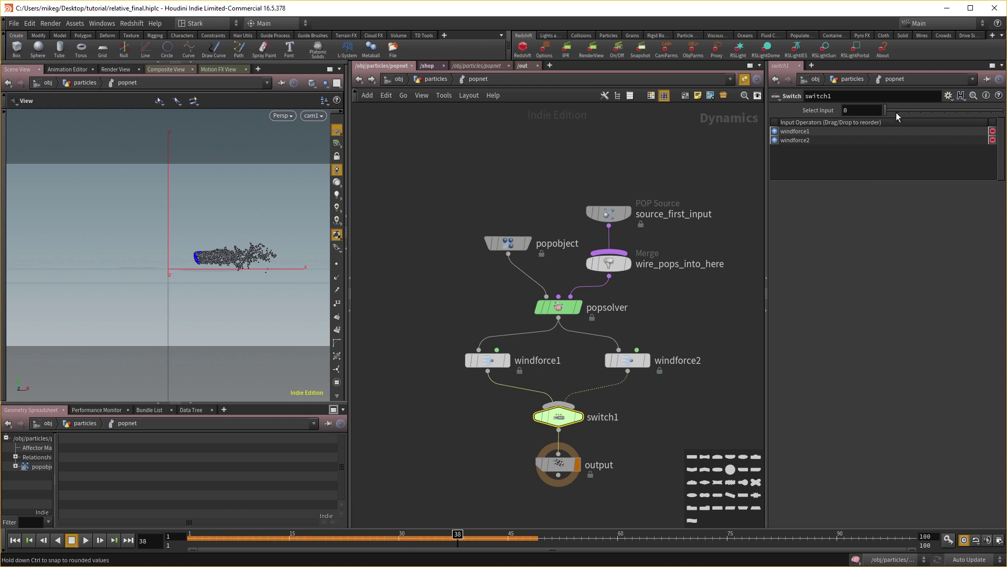
Try switch1's Select Input at 1, scrub through the simulation, and restore the value to 0.
{"action": "left_click_drag", "start_coordinate": [892, 110], "coordinate": [897, 110]}
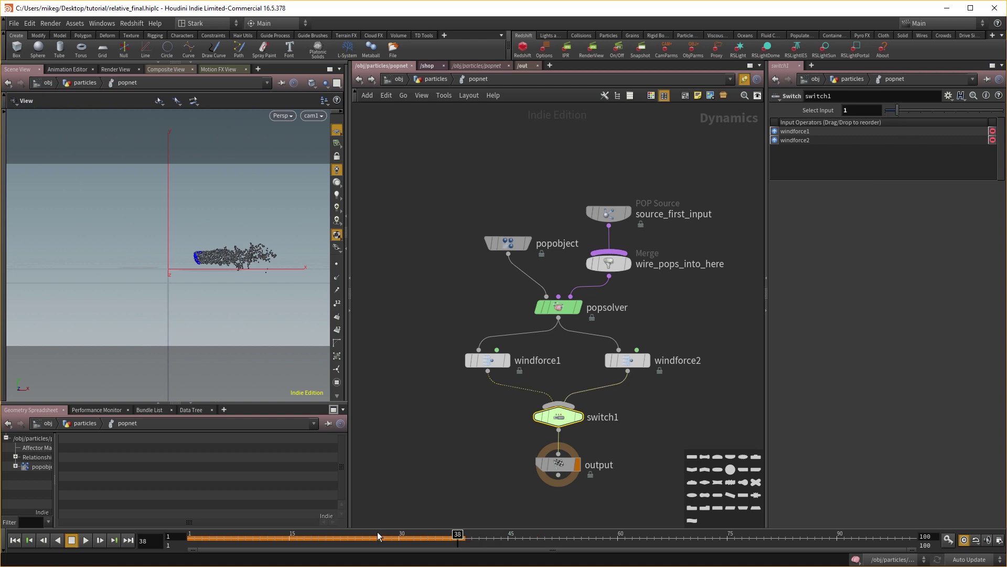
{"action": "left_click_drag", "start_coordinate": [379, 539], "coordinate": [530, 539]}
{"action": "left_click_drag", "start_coordinate": [253, 539], "coordinate": [430, 512]}
{"action": "key", "text": "ctrl+Up"}
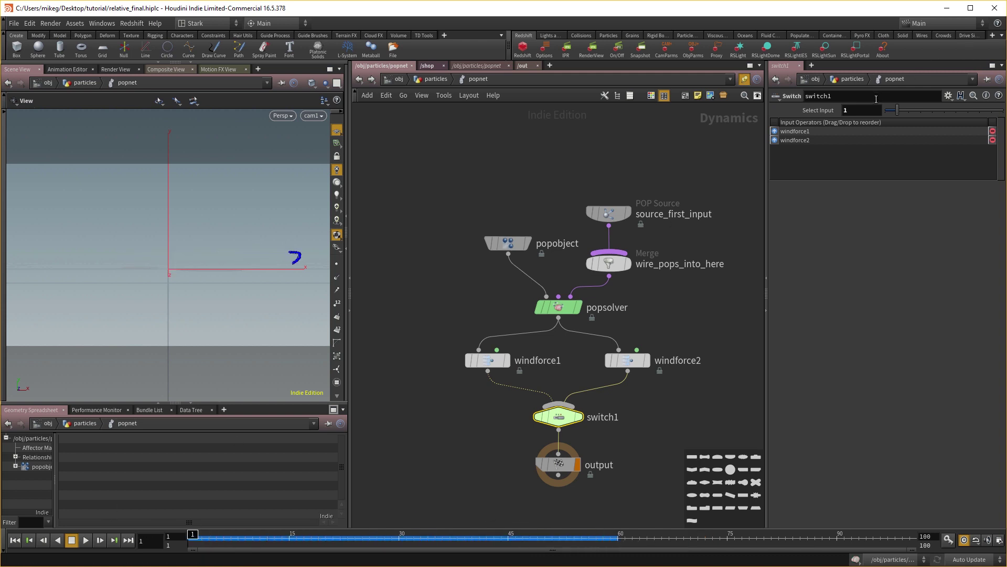
{"action": "left_click", "coordinate": [887, 112]}
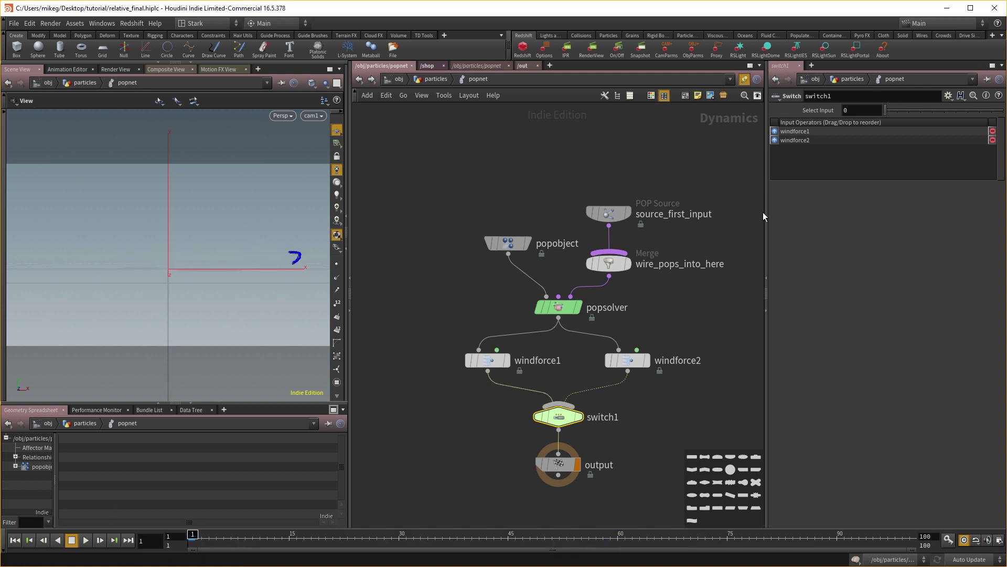
Set switch1's Select Input to the expression if(ch("../../../controller/version")>1, 1, 0), pasting the version channel as a relative reference.
{"action": "left_click_drag", "start_coordinate": [769, 213], "coordinate": [571, 320]}
{"action": "left_click", "coordinate": [763, 115]}
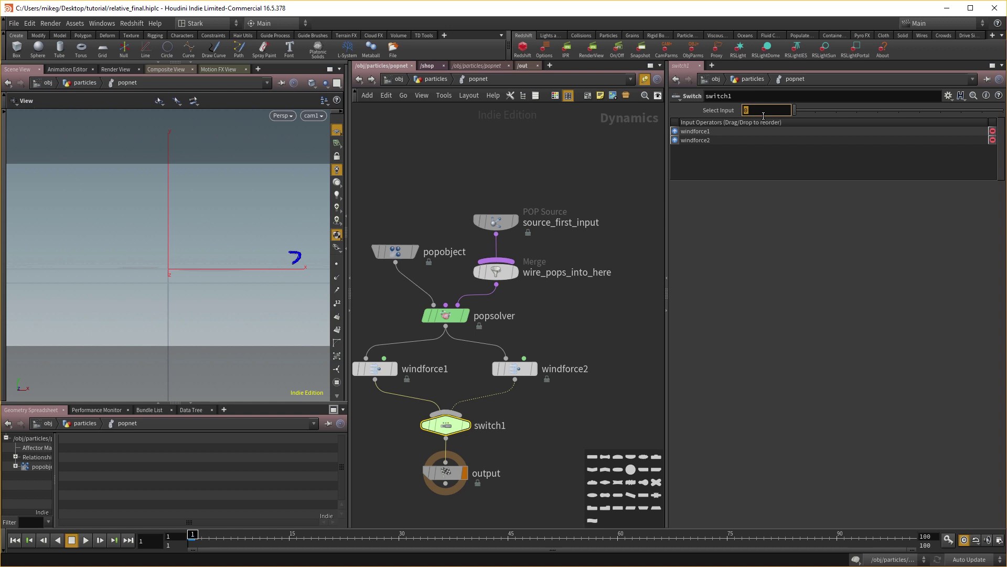
{"action": "type", "text": "I"}
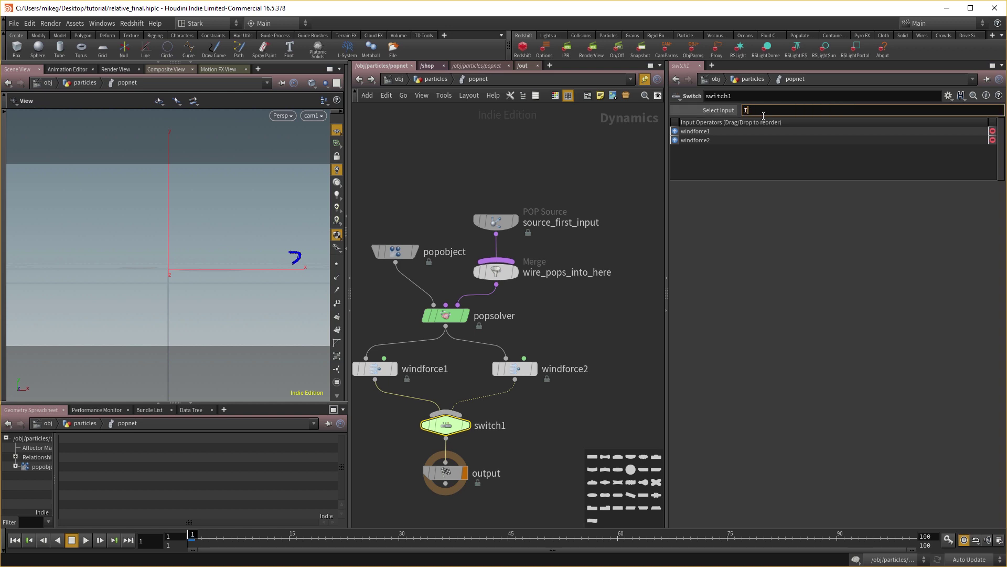
{"action": "type", "text": "f("}
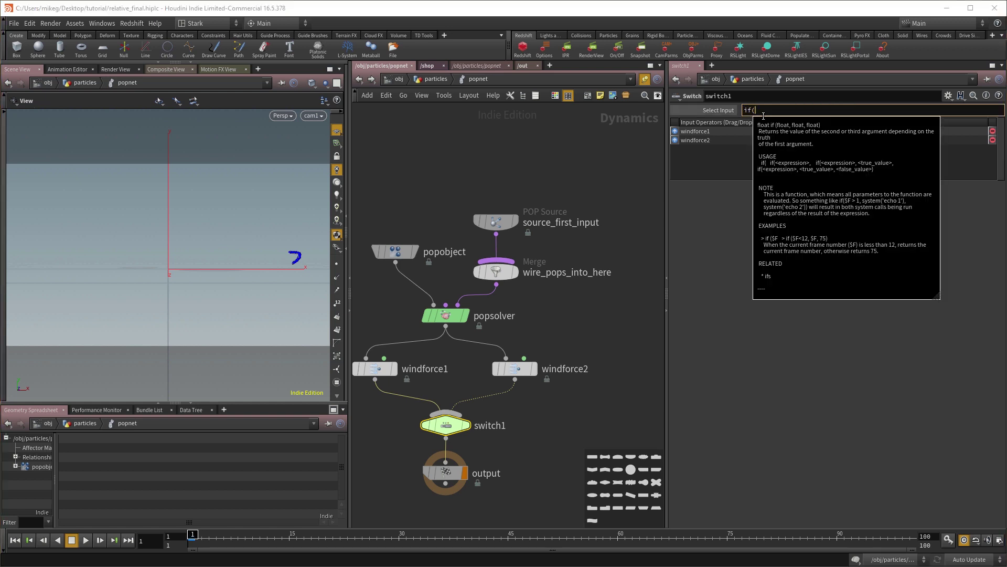
{"action": "right_click", "coordinate": [765, 111]}
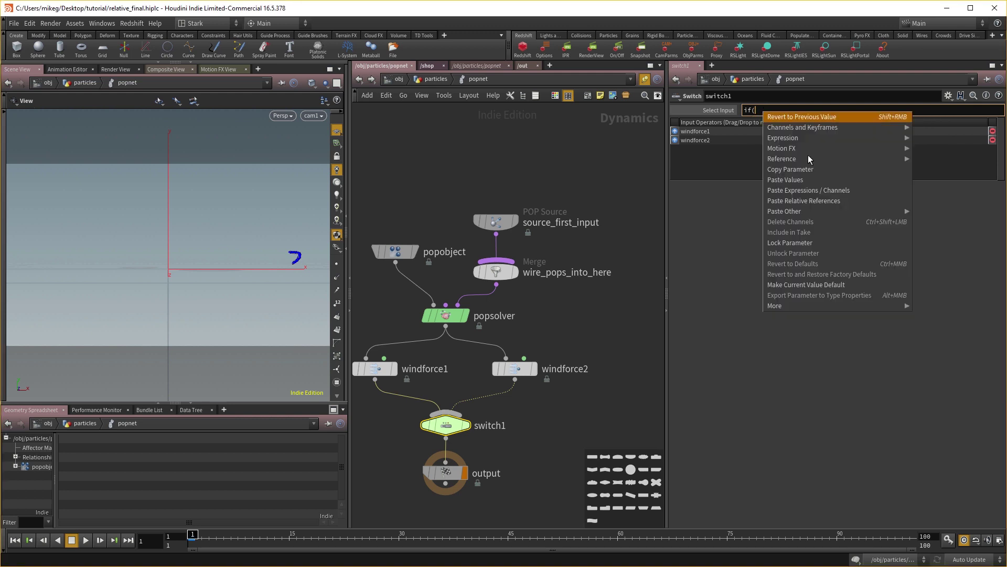
{"action": "left_click", "coordinate": [841, 201]}
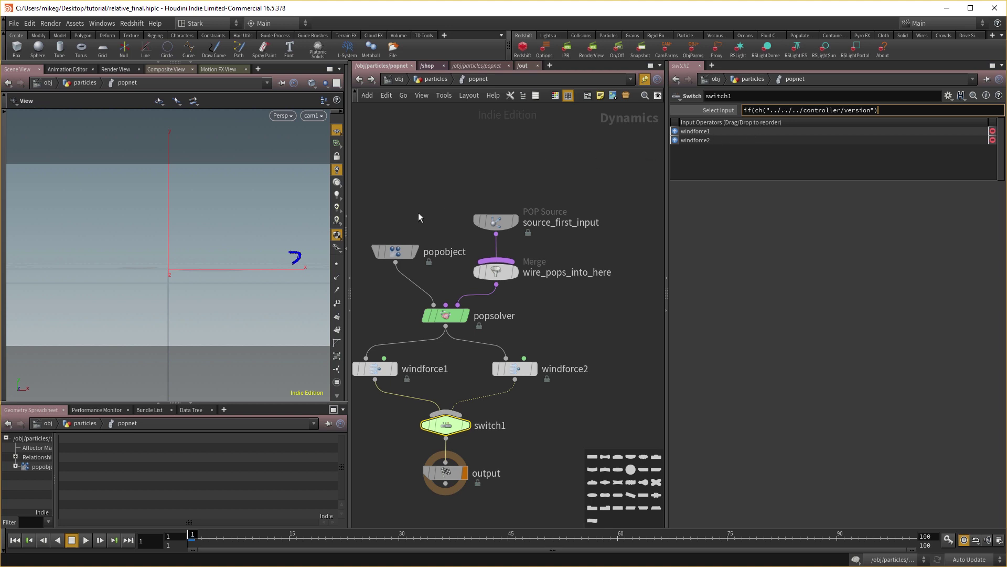
{"action": "type", "text": ">1, 1"}
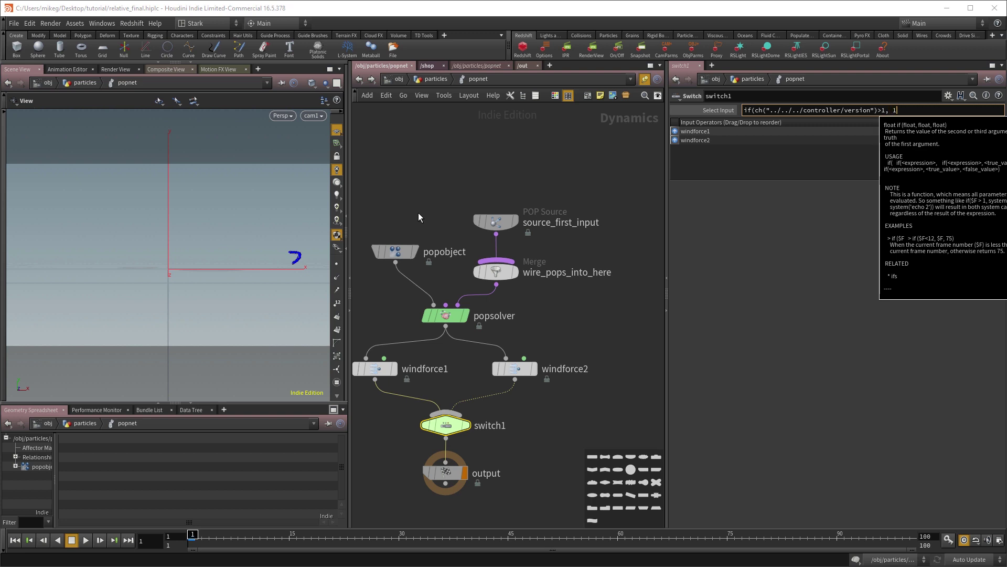
{"action": "type", "text": ")"}
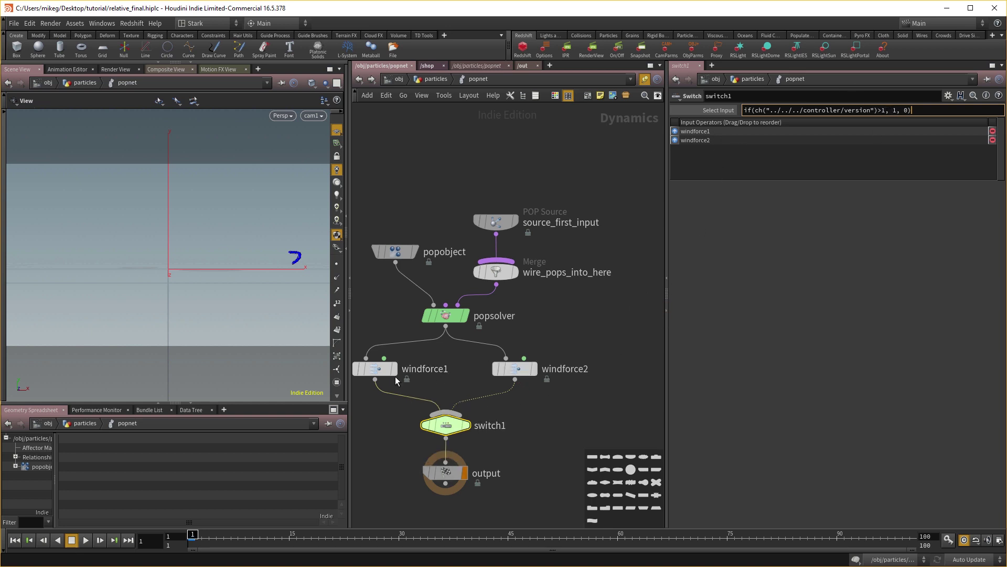
{"action": "mouse_move", "coordinate": [378, 370]}
{"action": "key", "text": "Return"}
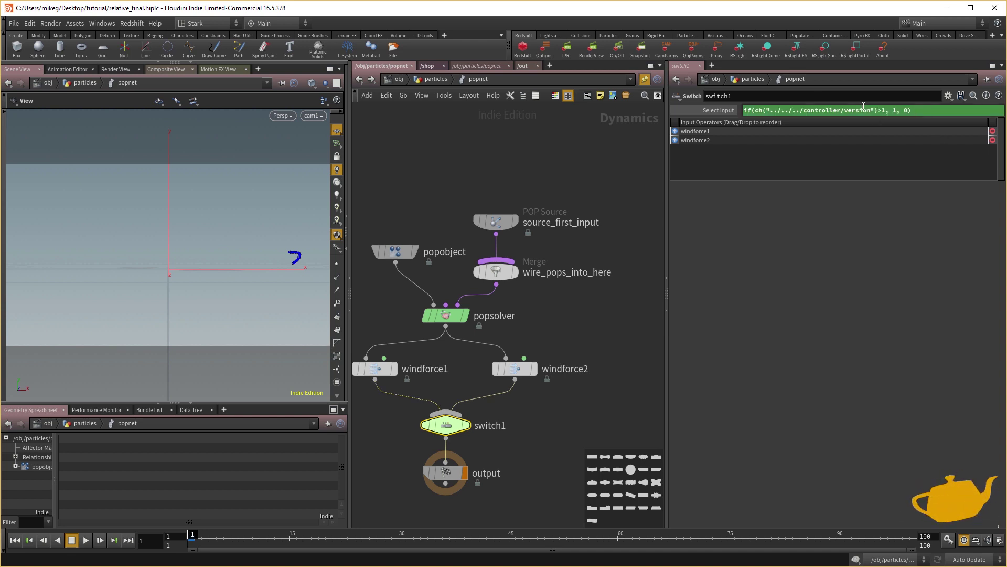
{"action": "left_click", "coordinate": [727, 110]}
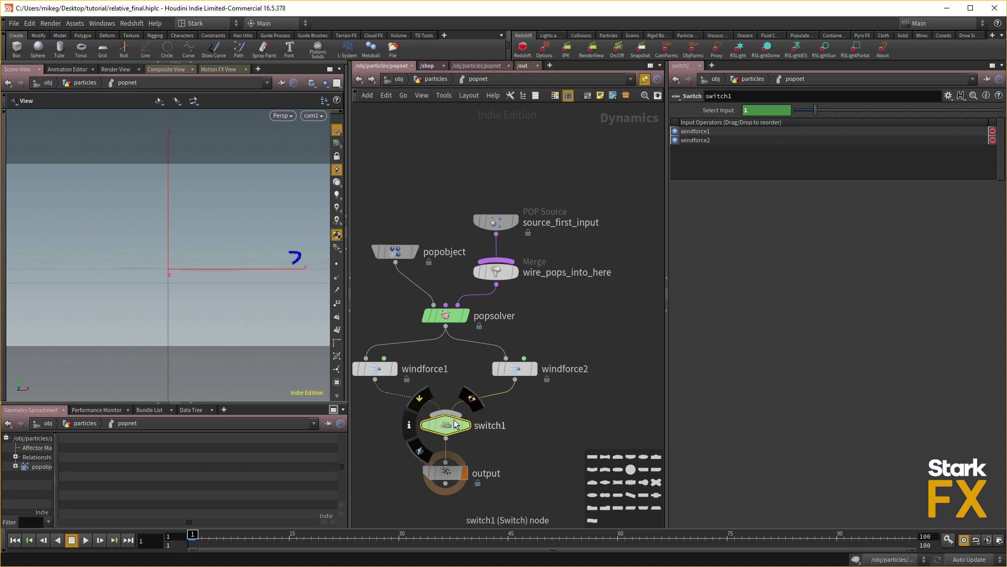
{"action": "mouse_move", "coordinate": [522, 374]}
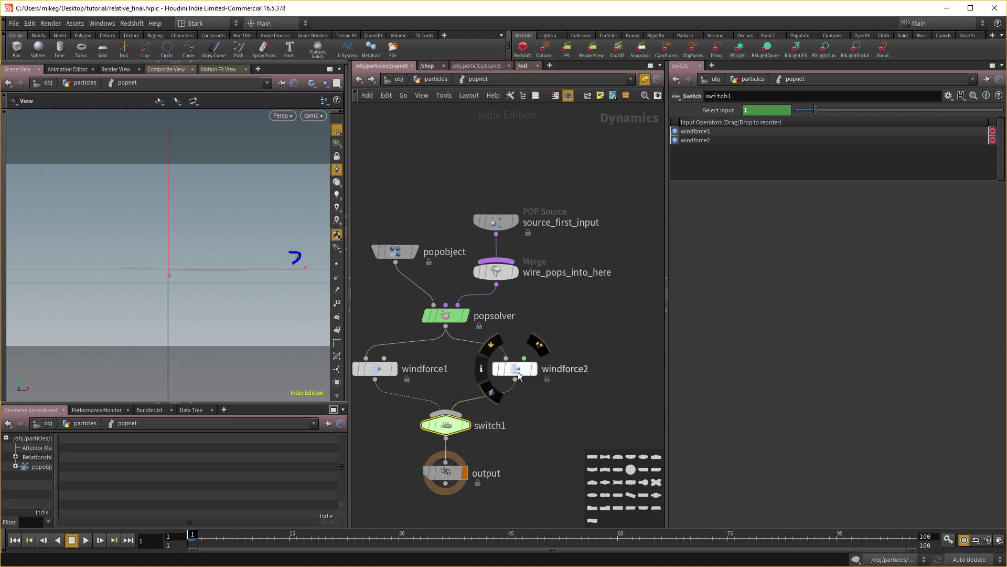
Return to the object level and set the controller null's Version to 1.
{"action": "left_click", "coordinate": [355, 84]}
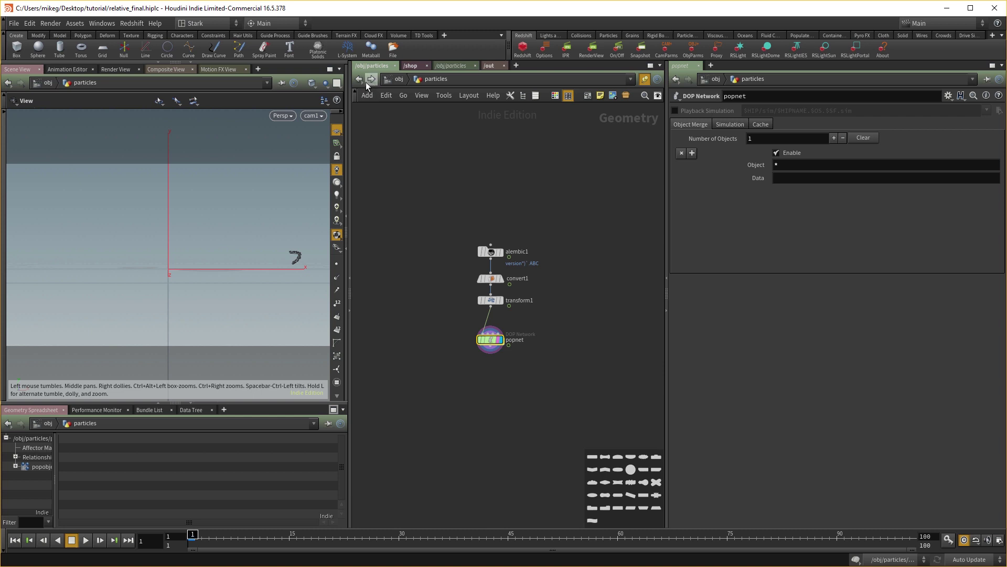
{"action": "left_click", "coordinate": [359, 81]}
{"action": "left_click", "coordinate": [466, 319]}
{"action": "scroll", "coordinate": [469, 336], "scroll_direction": "up", "scroll_amount": 3}
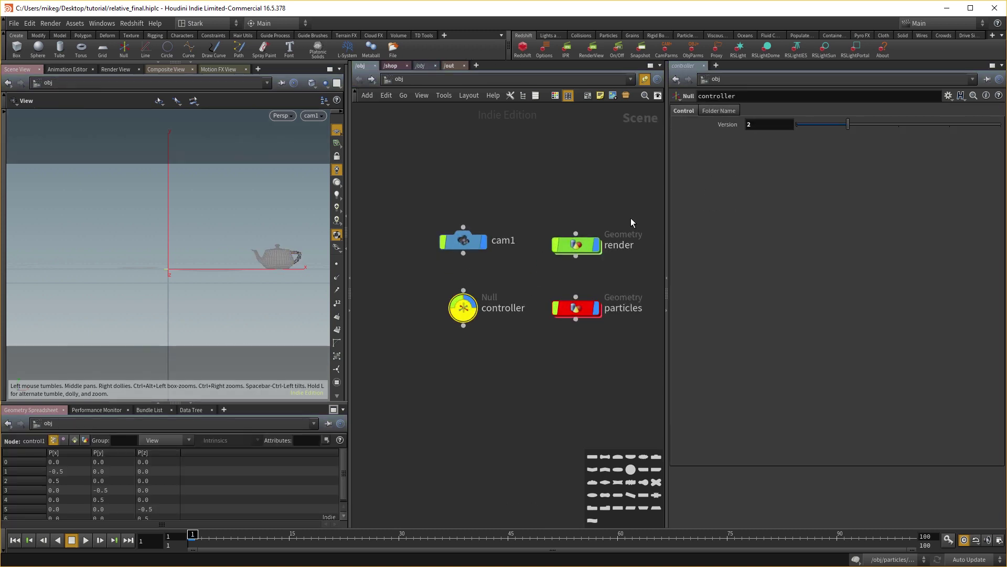
{"action": "left_click", "coordinate": [804, 126]}
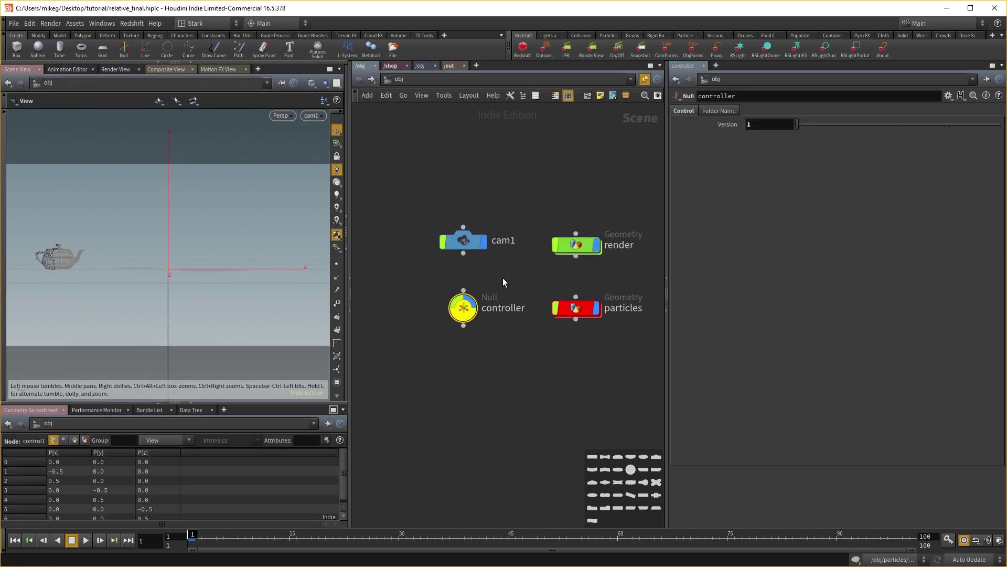
Open popnet inside the particles object and preview the simulation for this version.
{"action": "double_click", "coordinate": [566, 309]}
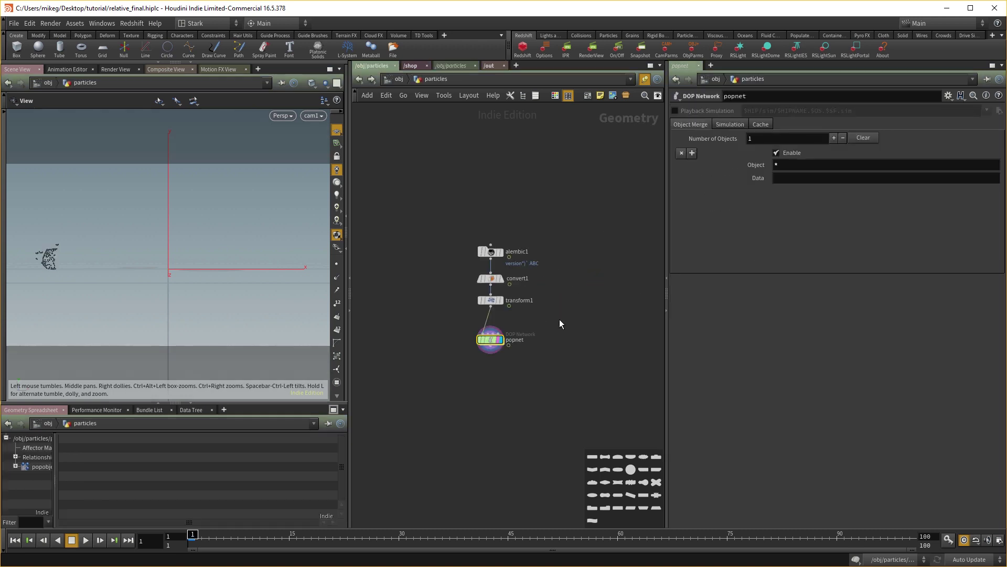
{"action": "double_click", "coordinate": [491, 340]}
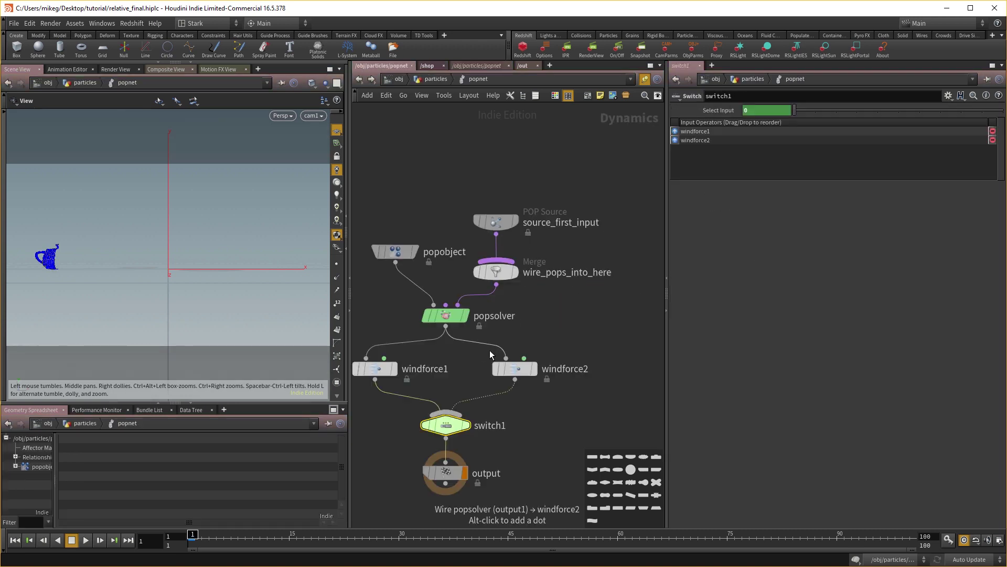
{"action": "mouse_move", "coordinate": [192, 536]}
{"action": "left_mouse_down"}
{"action": "mouse_move", "coordinate": [501, 537]}
{"action": "mouse_move", "coordinate": [190, 537]}
{"action": "left_mouse_up"}
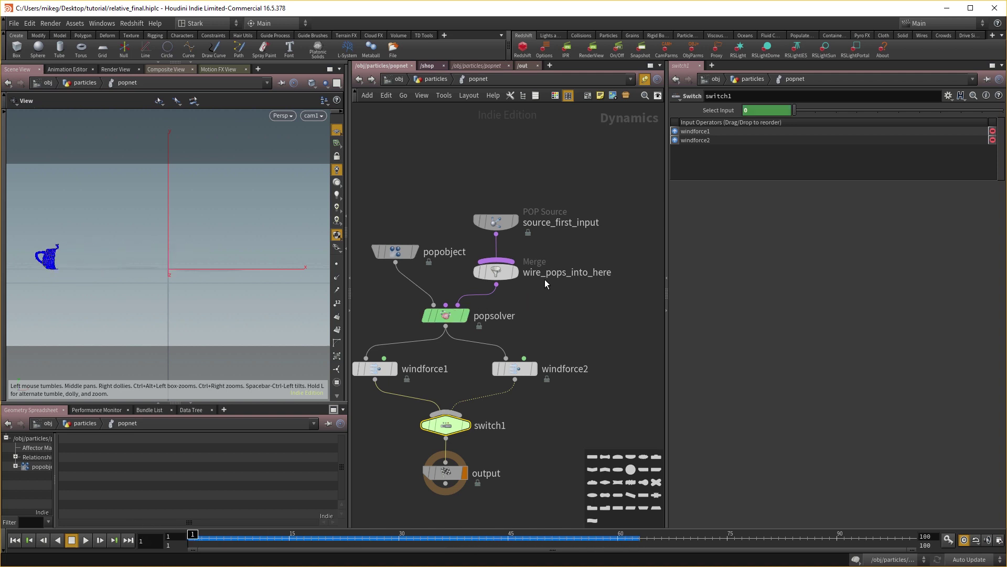
Move source_first_input and wire_pops_into_here upward and place a POP Color node in the freed space.
{"action": "left_click_drag", "start_coordinate": [479, 213], "coordinate": [534, 202]}
{"action": "left_click", "coordinate": [567, 298]}
{"action": "key", "text": "Tab"}
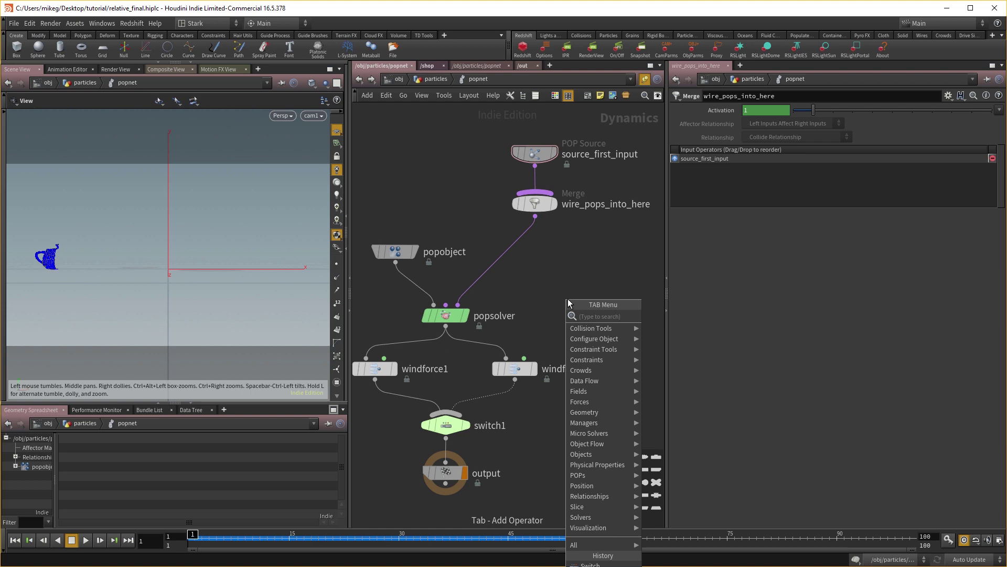
{"action": "type", "text": "popv"}
{"action": "key", "text": "BackSpace"}
{"action": "key", "text": "BackSpace"}
{"action": "key", "text": "BackSpace"}
{"action": "key", "text": "BackSpace"}
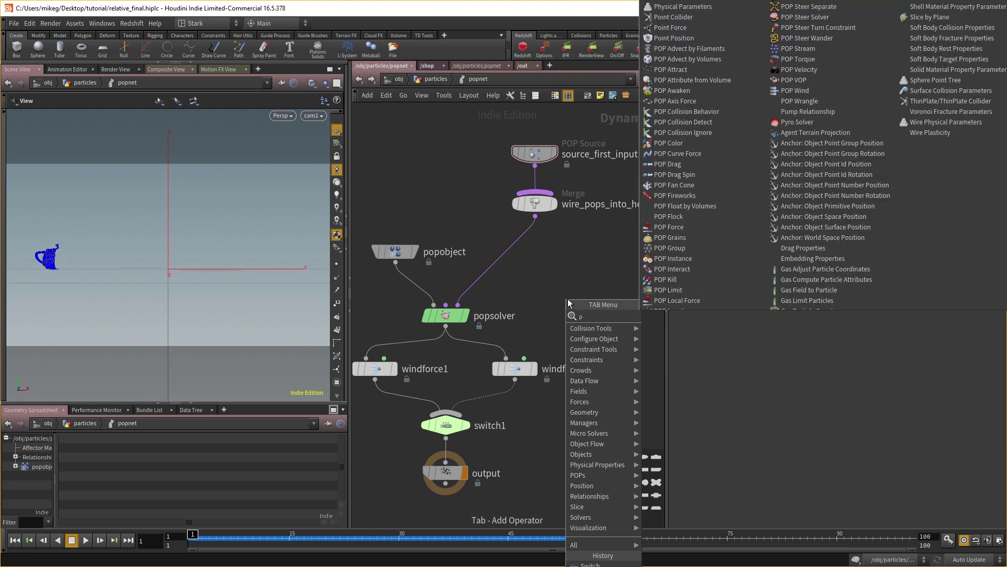
{"action": "type", "text": "popv"}
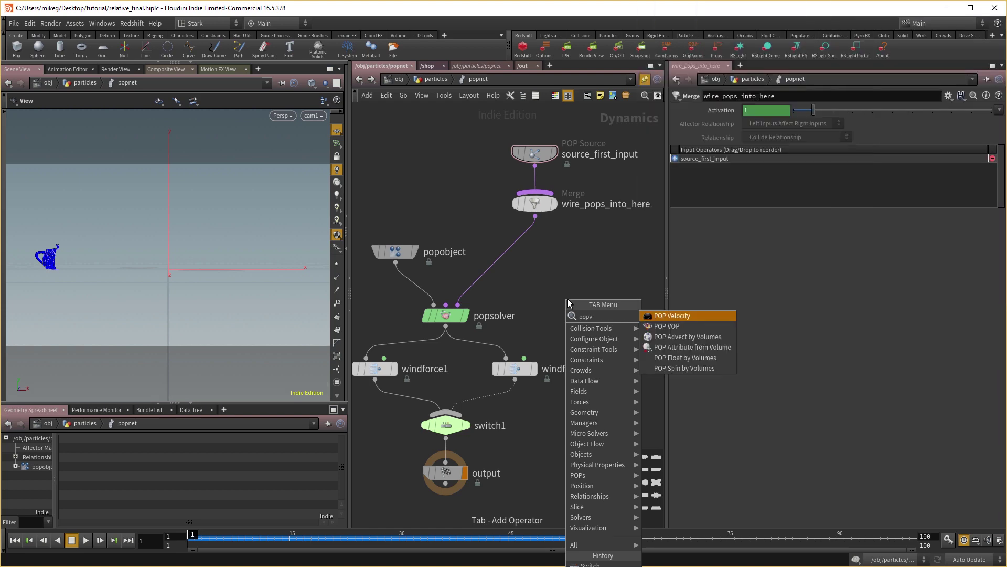
{"action": "key", "text": "BackSpace"}
{"action": "key", "text": "BackSpace"}
{"action": "key", "text": "BackSpace"}
{"action": "key", "text": "BackSpace"}
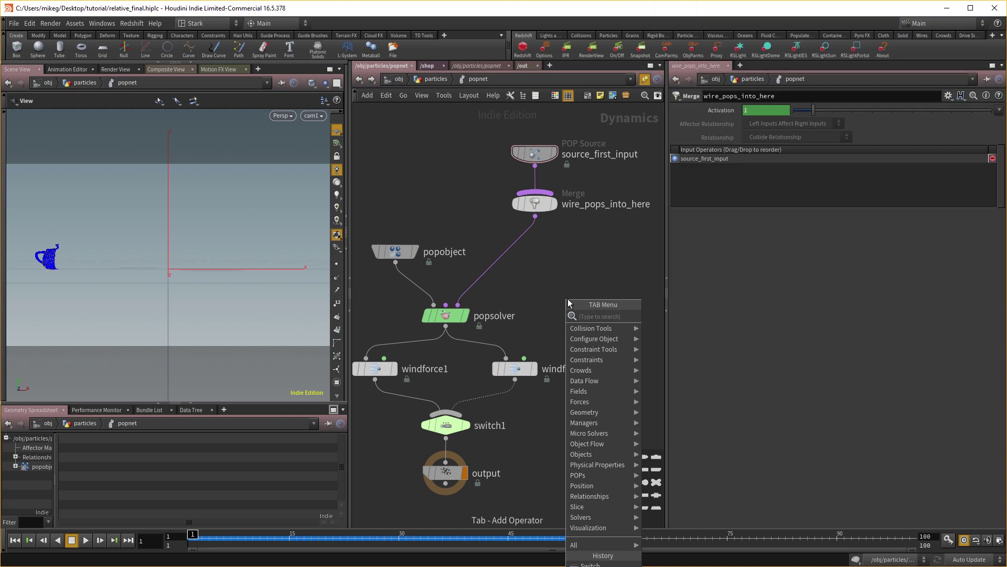
{"action": "type", "text": "popco"}
{"action": "key", "text": "Return"}
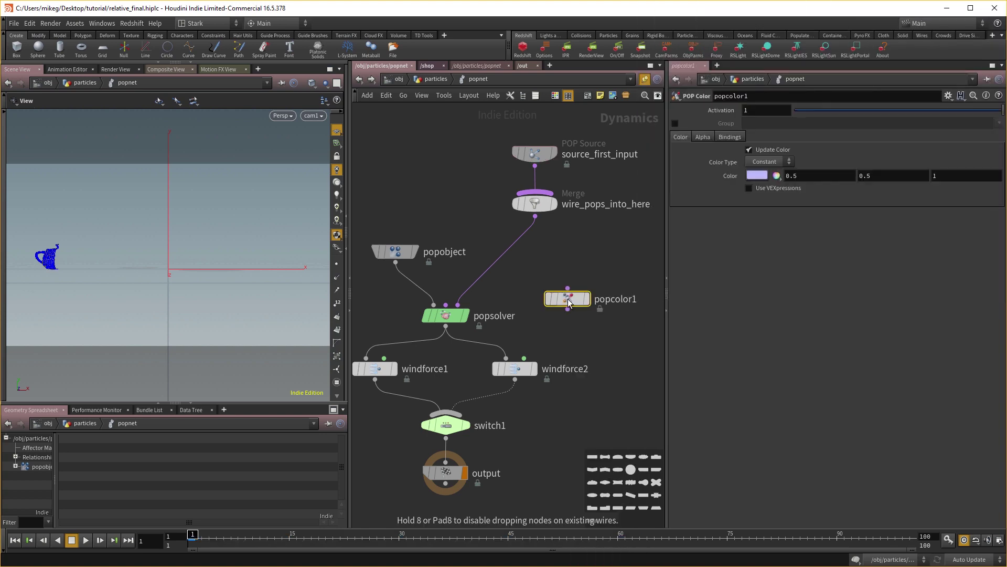
{"action": "left_click", "coordinate": [567, 299]}
Set popcolor1's color to red (0.9, 0, 0).
{"action": "left_click", "coordinate": [756, 175]}
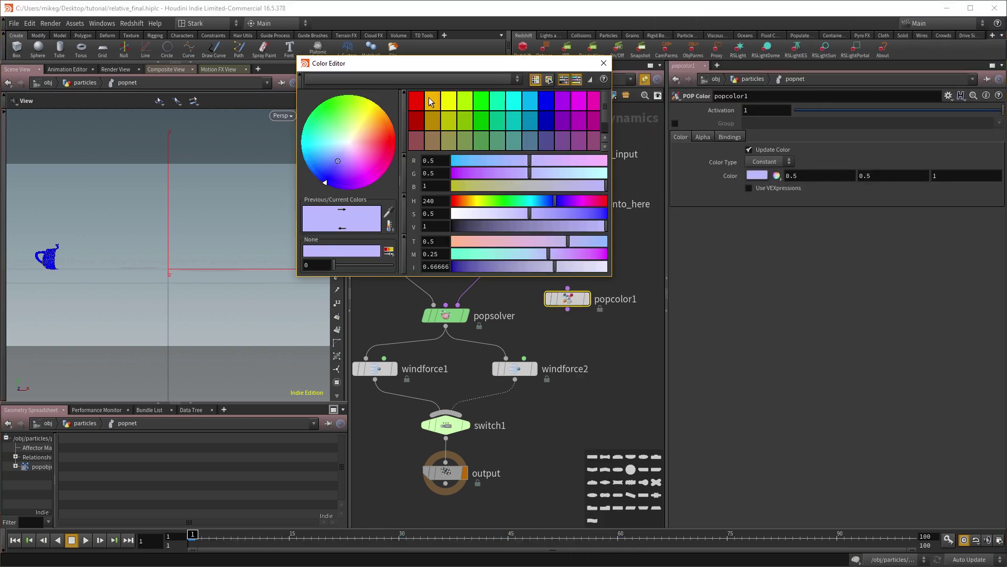
{"action": "left_click", "coordinate": [420, 103]}
{"action": "left_click", "coordinate": [603, 63]}
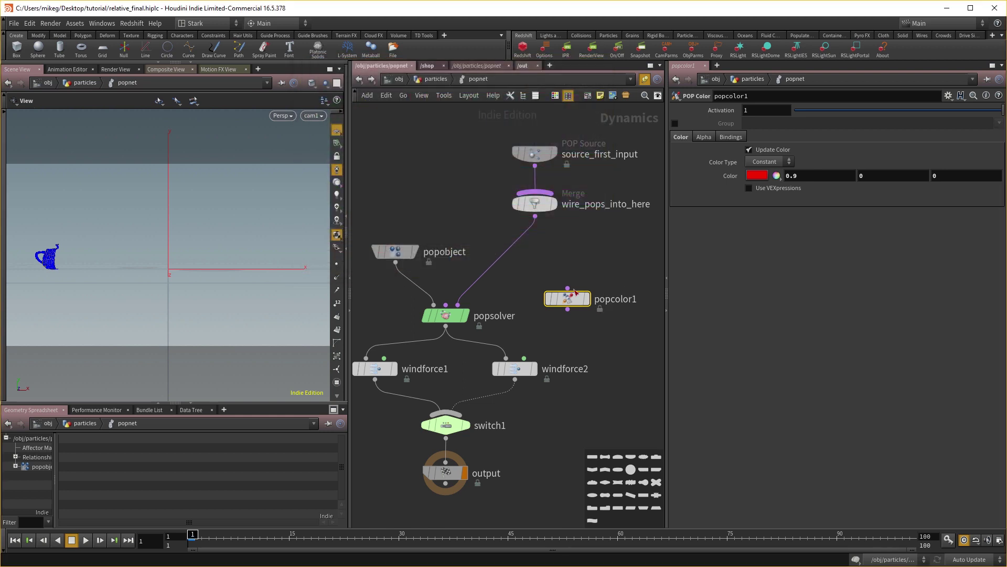
Insert popcolor1 between wire_pops_into_here and popsolver, and add a copy fed by the same merge with its color set to green (0, 0.9, 0).
{"action": "left_click_drag", "start_coordinate": [568, 299], "coordinate": [619, 252]}
{"action": "left_click", "coordinate": [757, 176]}
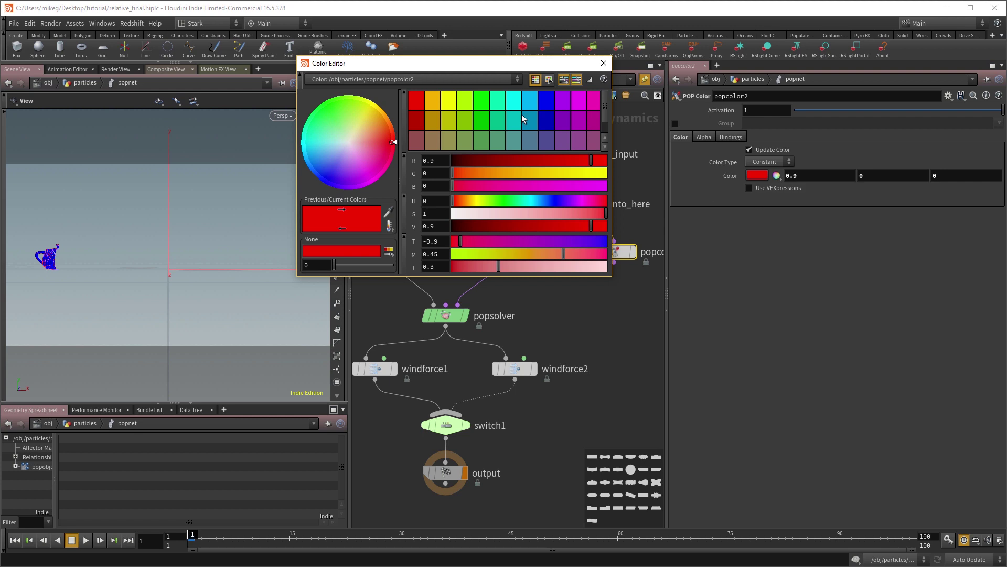
{"action": "left_click", "coordinate": [480, 102]}
{"action": "left_click", "coordinate": [604, 64]}
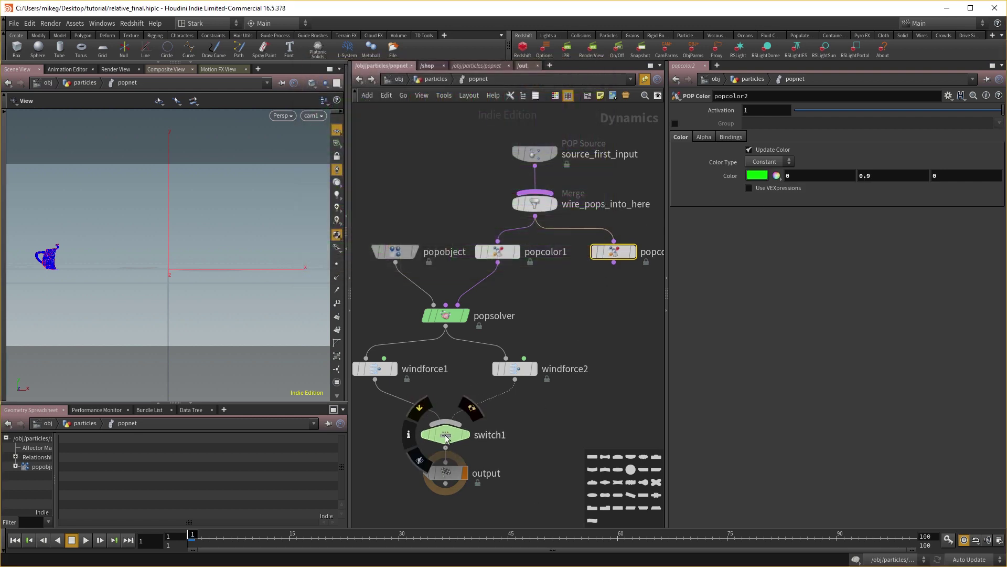
Duplicate switch1, wire popcolor1 and popcolor2 into the copy, and connect its output to popsolver.
{"action": "left_click_drag", "start_coordinate": [452, 435], "coordinate": [553, 300], "text": "alt"}
{"action": "left_click_drag", "start_coordinate": [498, 263], "coordinate": [552, 279]}
{"action": "left_click_drag", "start_coordinate": [614, 262], "coordinate": [458, 305]}
{"action": "key", "text": "h"}
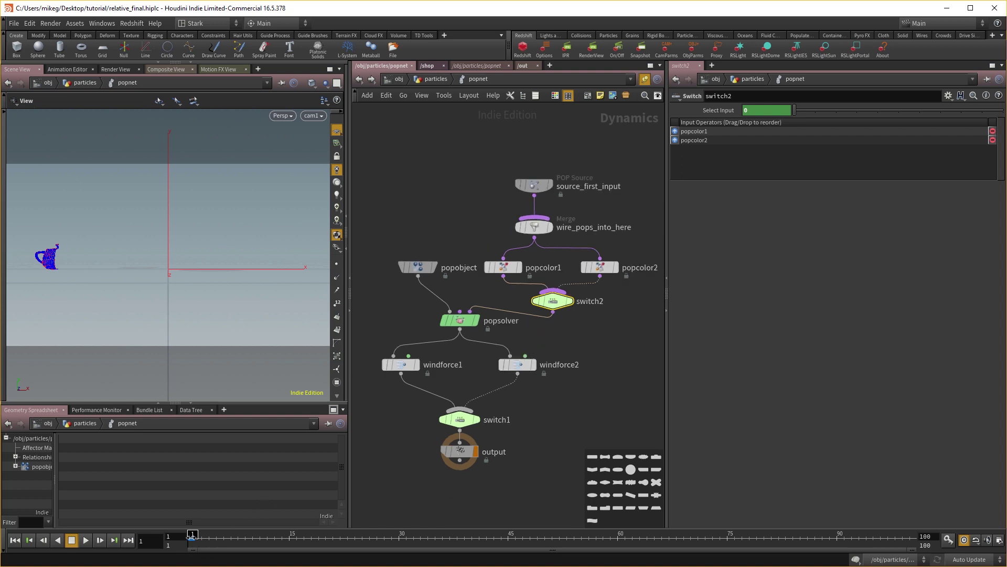
Preview the colored particle simulation up to frame 62 and go back out to the render geometry network.
{"action": "left_click_drag", "start_coordinate": [191, 535], "coordinate": [633, 535]}
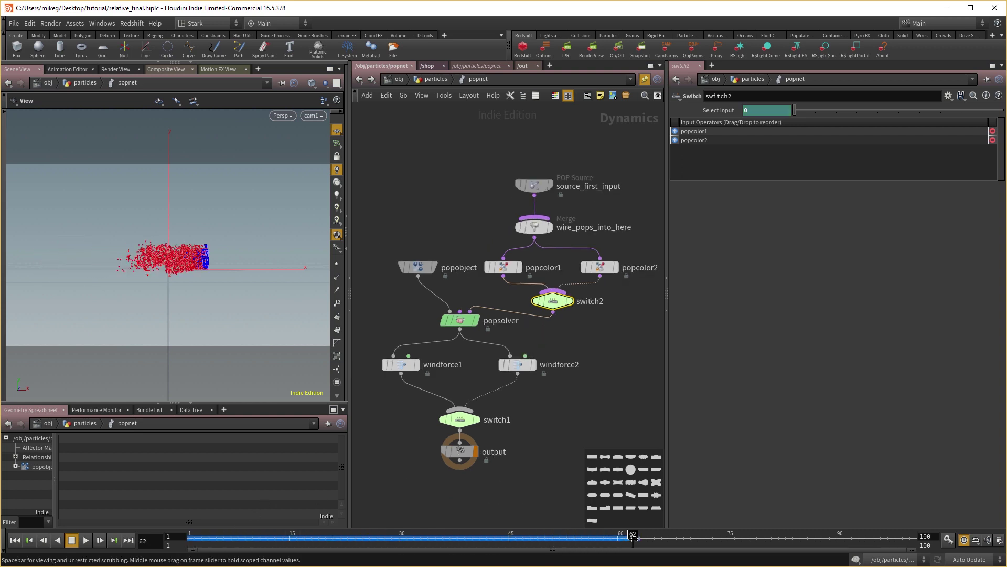
{"action": "left_click", "coordinate": [359, 79]}
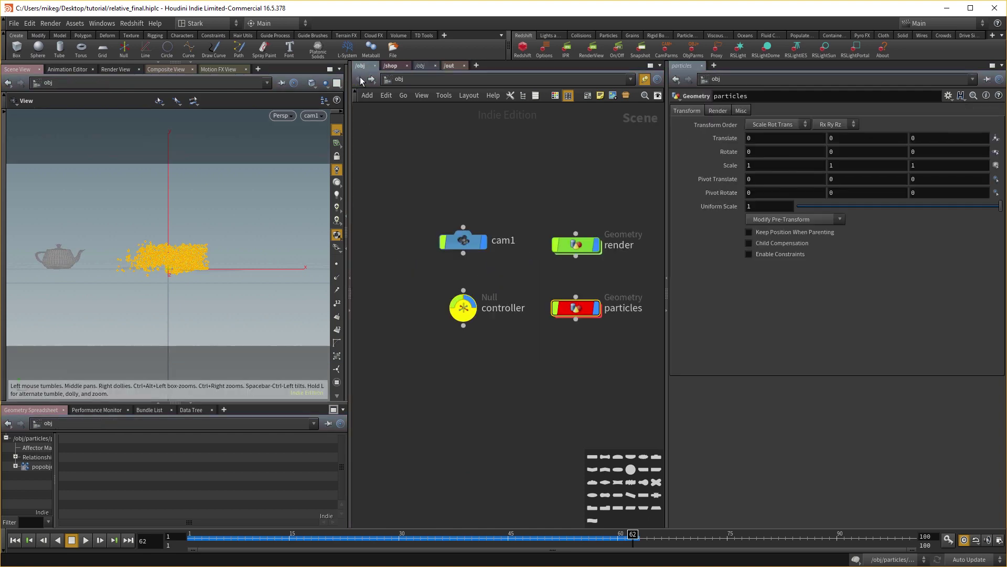
{"action": "left_click", "coordinate": [361, 80]}
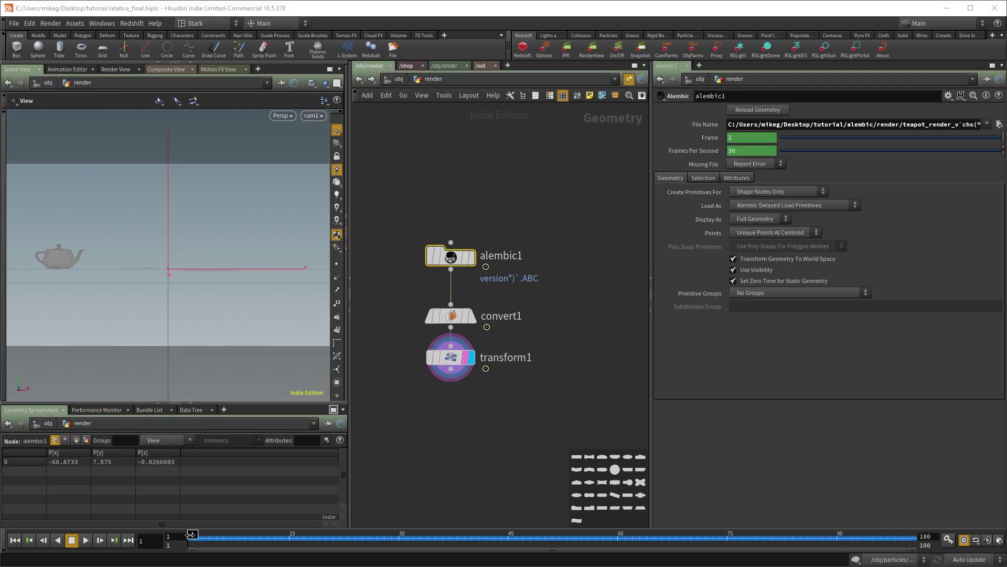
Return to the object level and preview the particle simulation up to frame 49.
{"action": "mouse_move", "coordinate": [191, 535]}
{"action": "left_mouse_down"}
{"action": "mouse_move", "coordinate": [756, 536]}
{"action": "mouse_move", "coordinate": [191, 536]}
{"action": "left_mouse_up"}
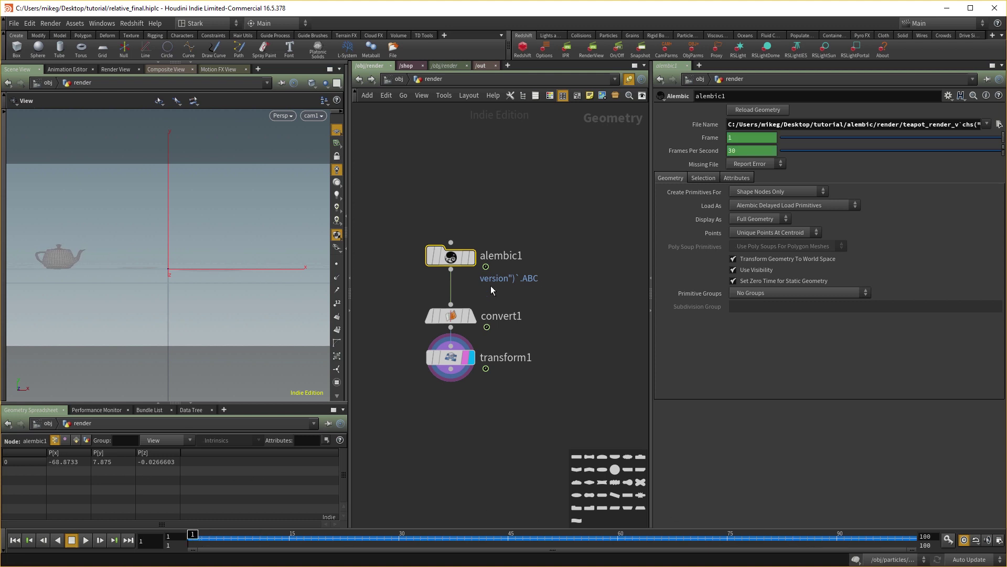
{"action": "left_click", "coordinate": [360, 81]}
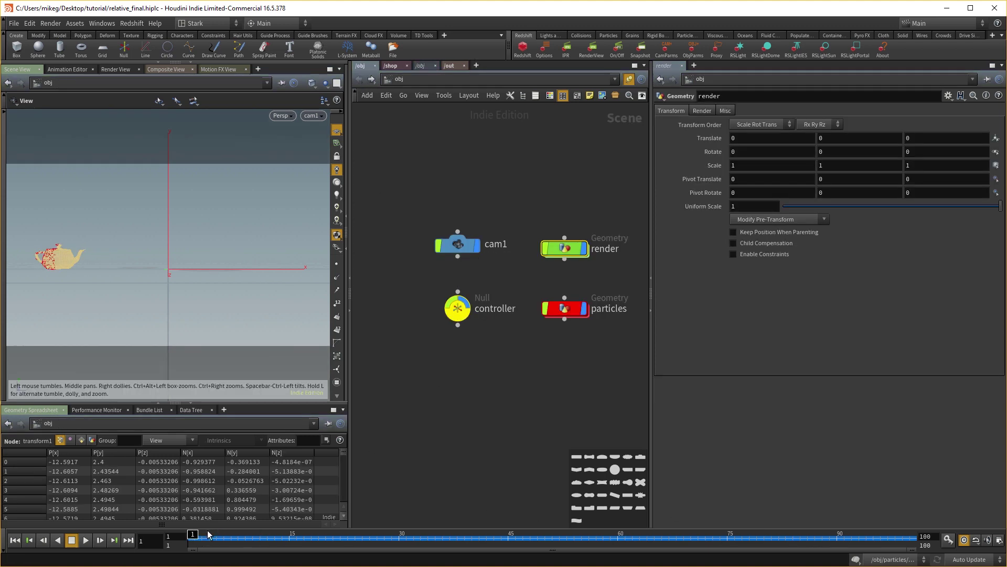
{"action": "left_click_drag", "start_coordinate": [192, 534], "coordinate": [538, 547]}
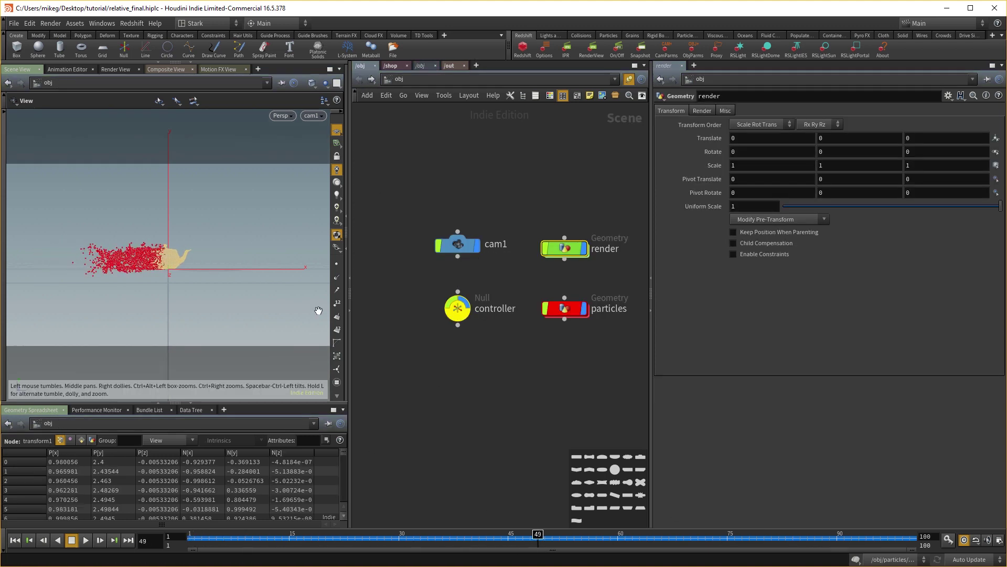
Reveal the render view beside the viewport, widen it, and preview the rendered teapot and particles at frames 28, 65, 81 and 25.
{"action": "left_click", "coordinate": [346, 255]}
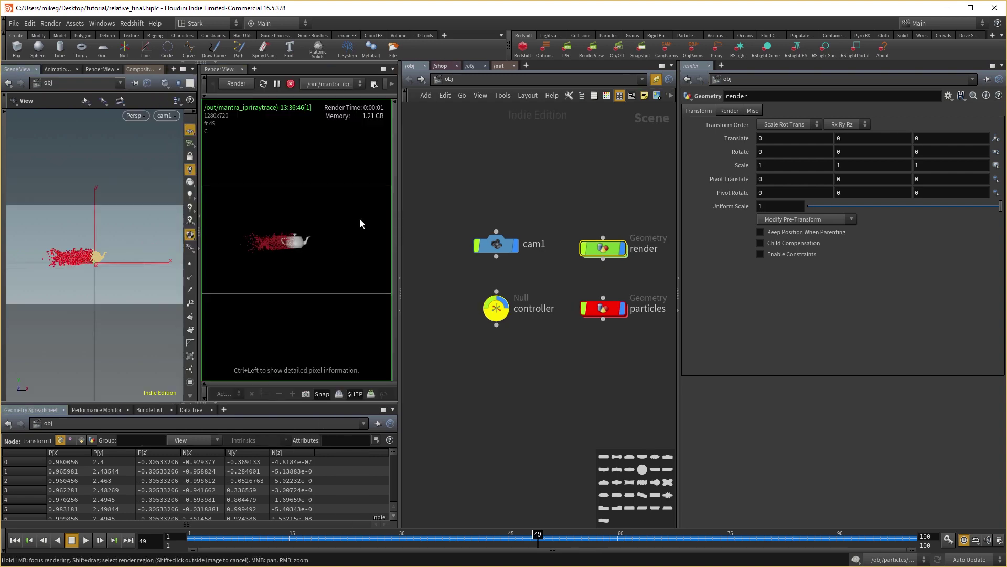
{"action": "left_click_drag", "start_coordinate": [400, 207], "coordinate": [642, 230]}
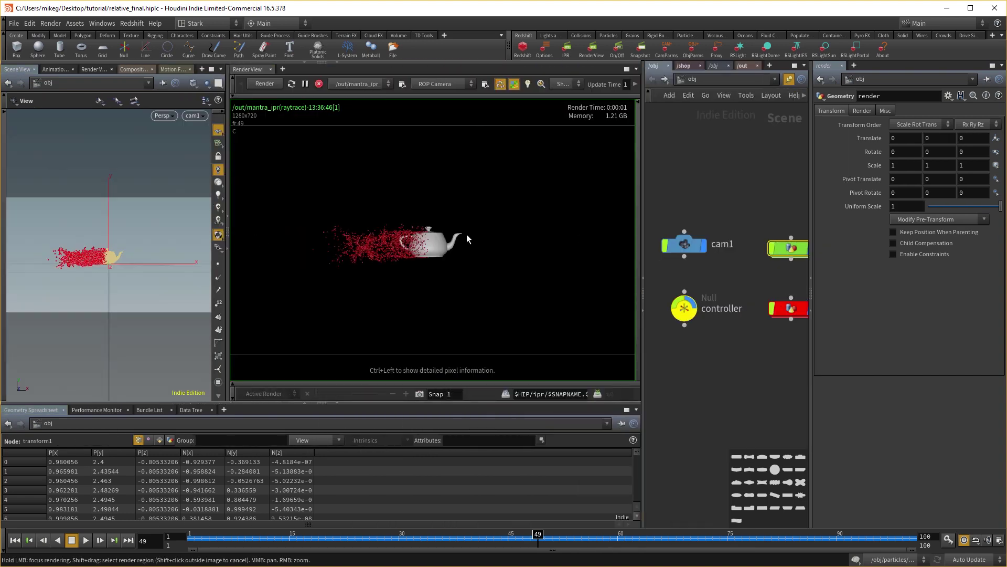
{"action": "left_click", "coordinate": [383, 541]}
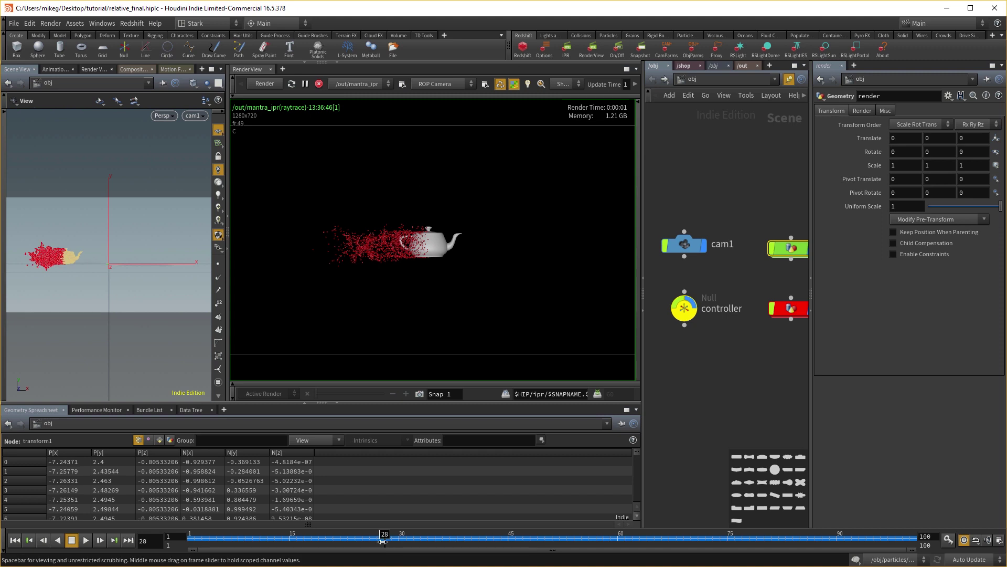
{"action": "left_click_drag", "start_coordinate": [383, 540], "coordinate": [656, 548]}
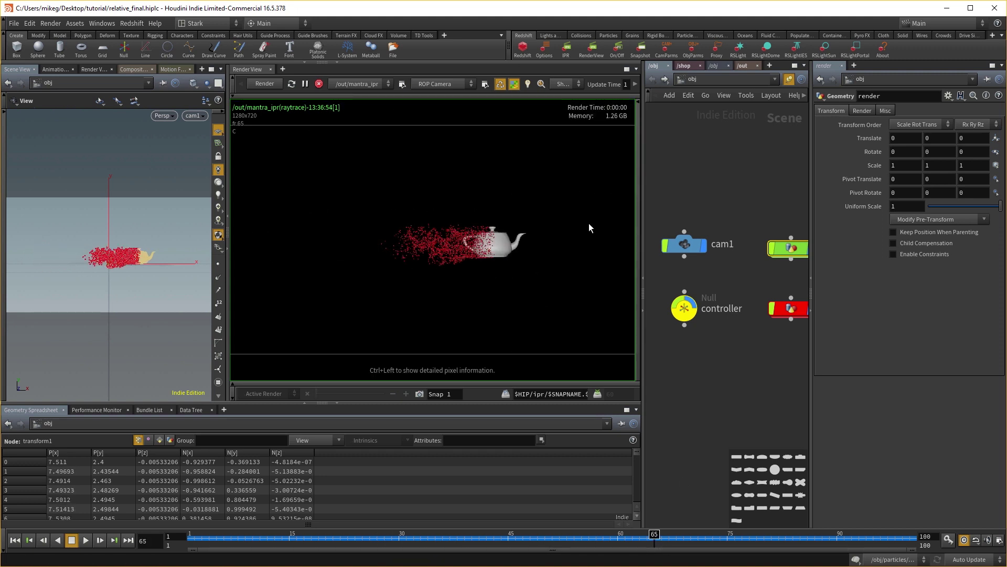
{"action": "left_click_drag", "start_coordinate": [679, 542], "coordinate": [771, 542]}
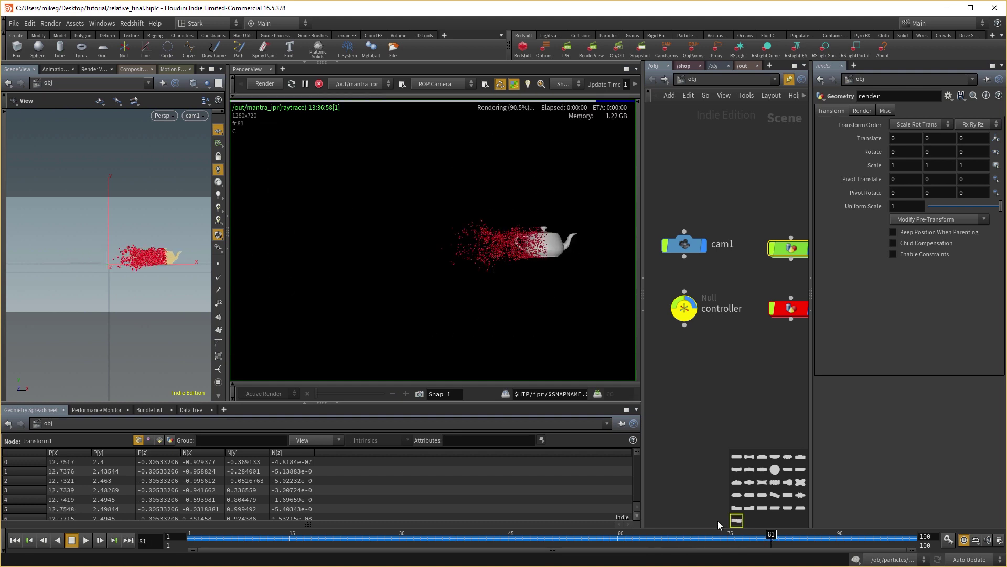
{"action": "left_click_drag", "start_coordinate": [664, 538], "coordinate": [363, 516]}
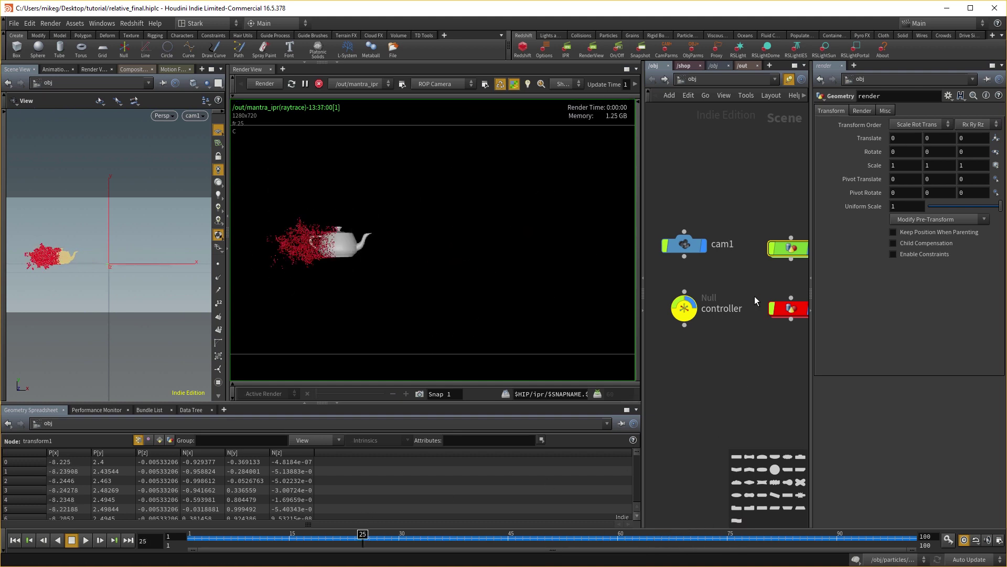
Set the controller's Version to 2 and preview the render at frames 51 and 45.
{"action": "left_click", "coordinate": [685, 310]}
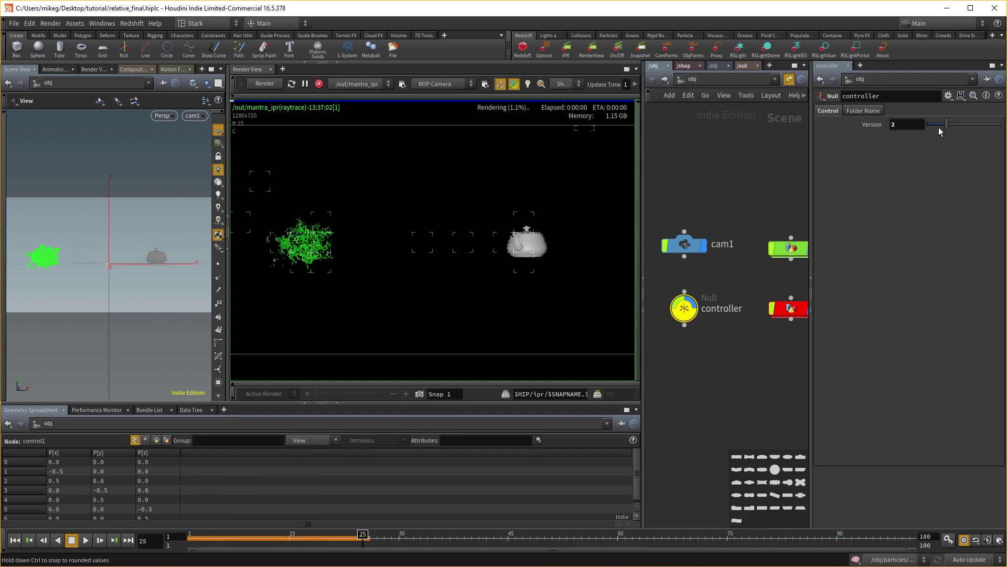
{"action": "left_click_drag", "start_coordinate": [315, 538], "coordinate": [554, 561]}
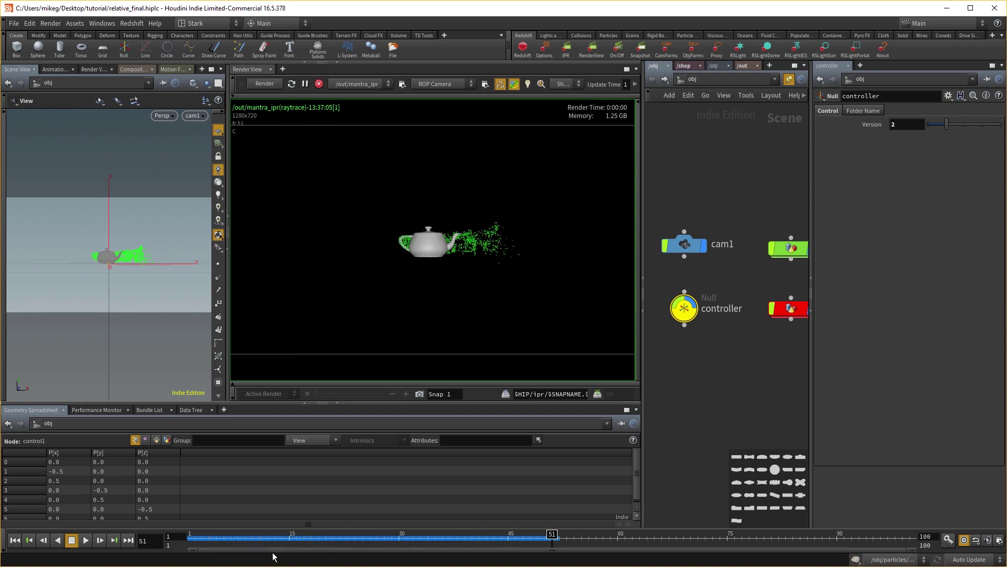
{"action": "left_click_drag", "start_coordinate": [277, 543], "coordinate": [509, 543]}
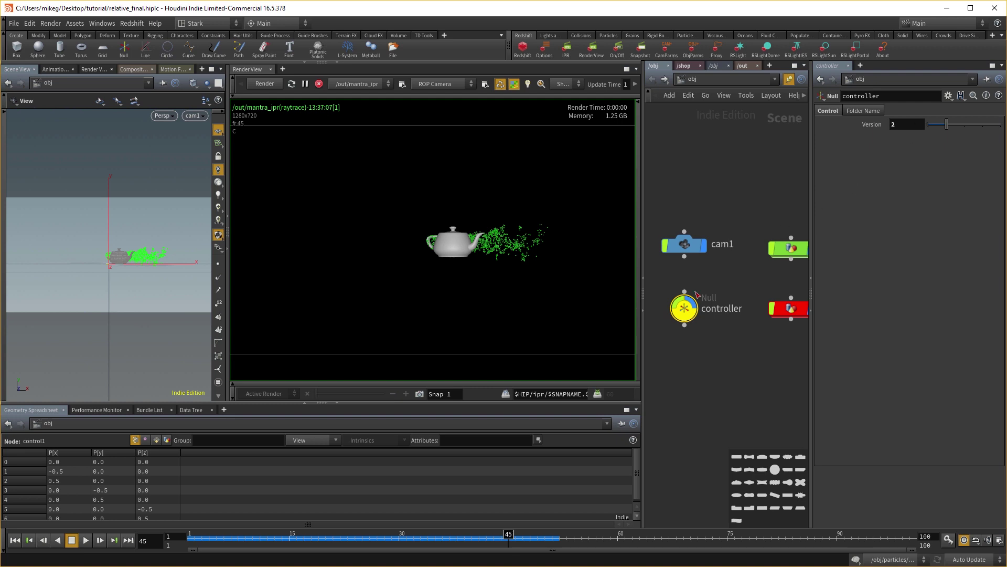
Set the controller's Version back to 1, preview the render at frame 66, and narrow the render view to widen the network area.
{"action": "left_click_drag", "start_coordinate": [944, 131], "coordinate": [928, 128]}
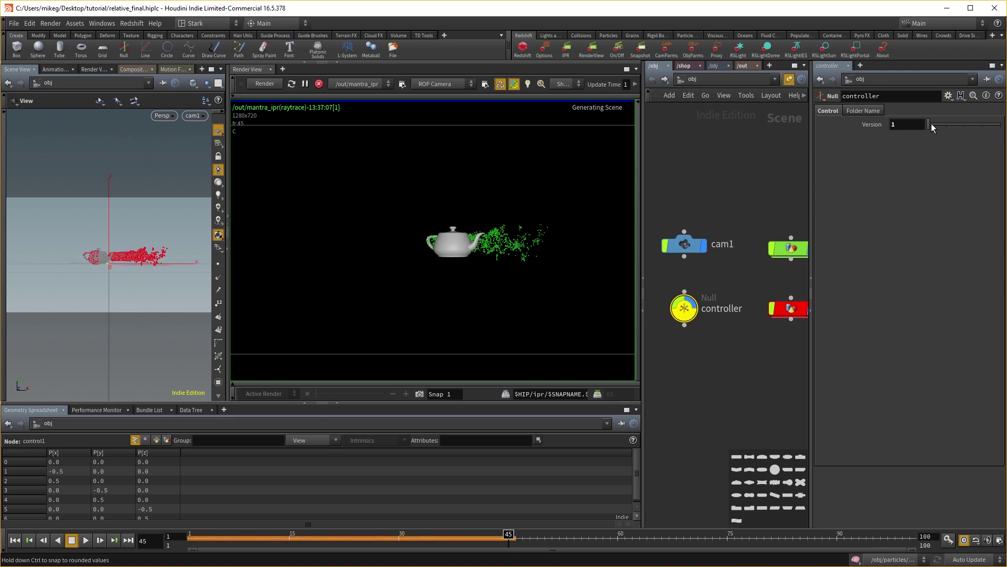
{"action": "mouse_move", "coordinate": [418, 539]}
{"action": "left_mouse_down"}
{"action": "mouse_move", "coordinate": [372, 539]}
{"action": "mouse_move", "coordinate": [567, 541]}
{"action": "mouse_move", "coordinate": [275, 541]}
{"action": "mouse_move", "coordinate": [647, 546]}
{"action": "mouse_move", "coordinate": [576, 554]}
{"action": "mouse_move", "coordinate": [191, 540]}
{"action": "mouse_move", "coordinate": [662, 541]}
{"action": "left_mouse_up"}
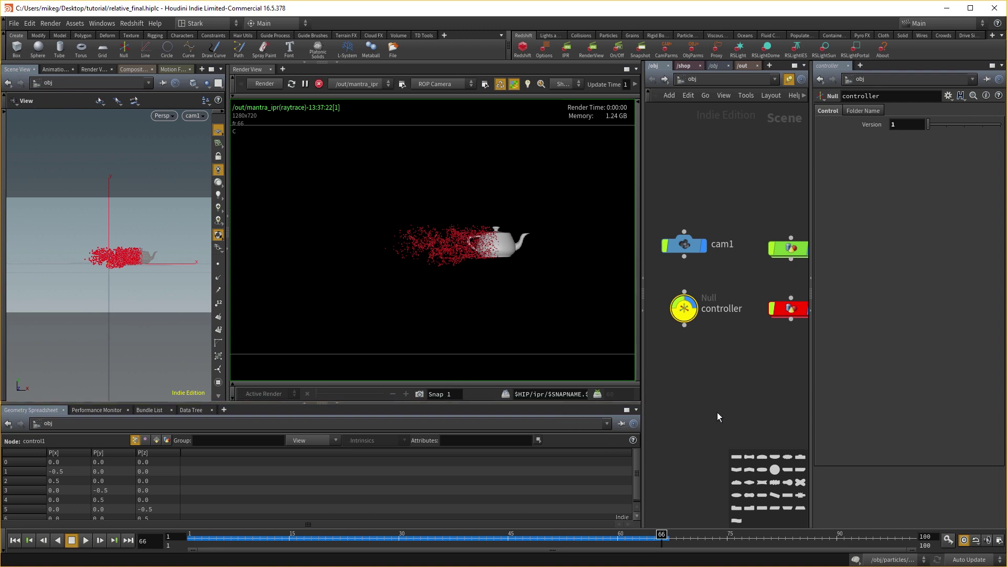
{"action": "left_click_drag", "start_coordinate": [644, 177], "coordinate": [397, 229]}
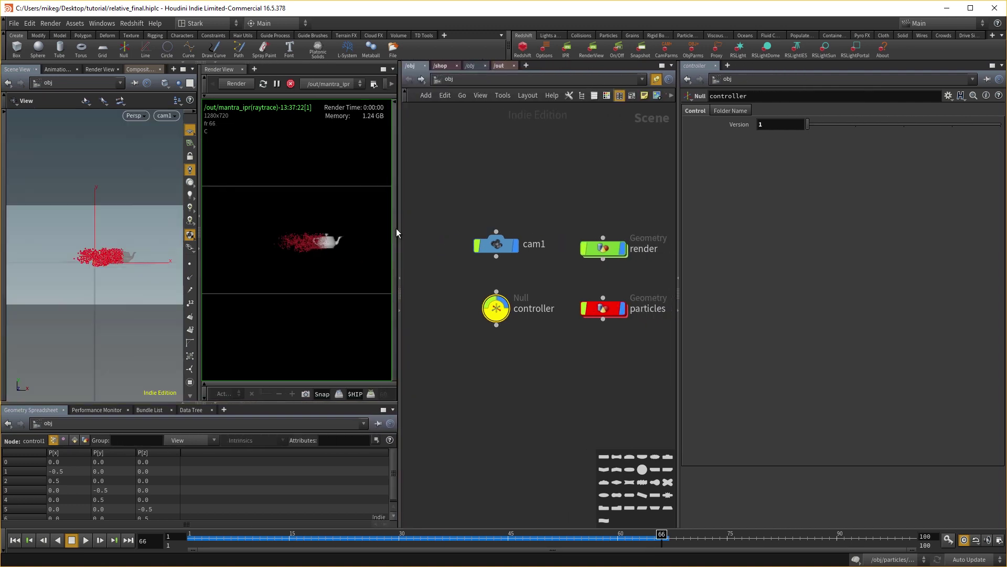
{"action": "middle_click_drag", "start_coordinate": [597, 218], "coordinate": [547, 194]}
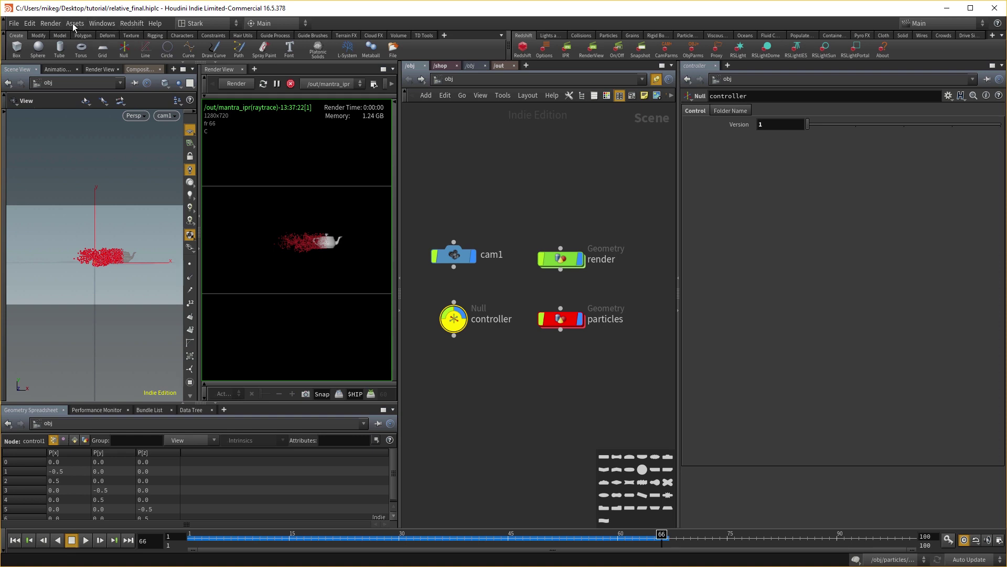
Create a Mantra render node and show the output network.
{"action": "left_click", "coordinate": [51, 23]}
{"action": "mouse_move", "coordinate": [73, 35]}
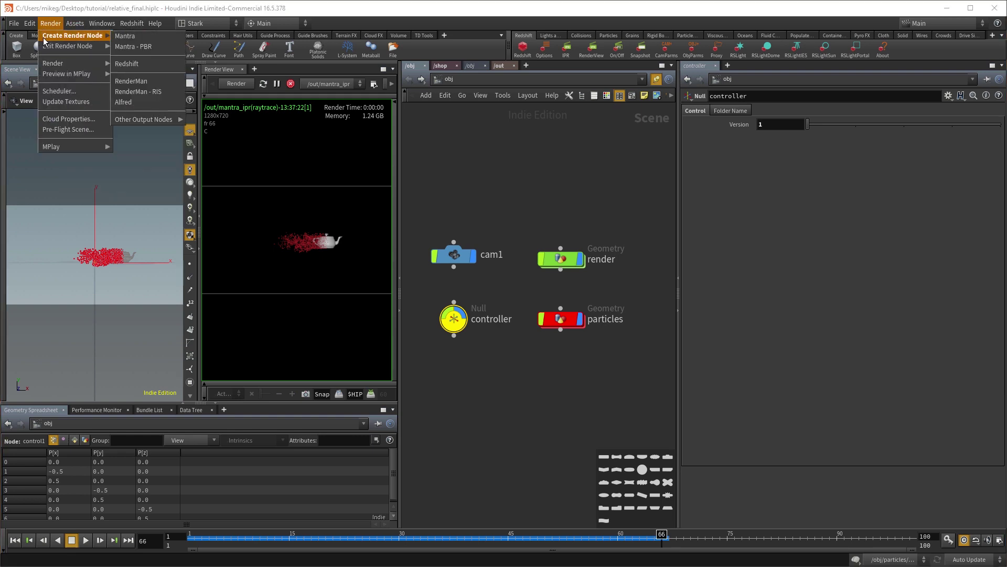
{"action": "left_click", "coordinate": [126, 35]}
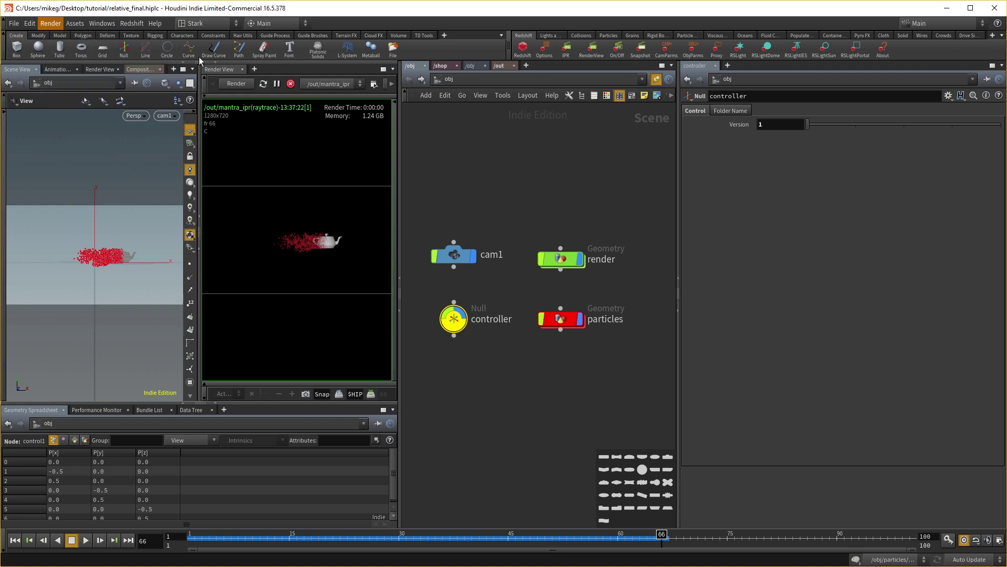
{"action": "left_click", "coordinate": [501, 66]}
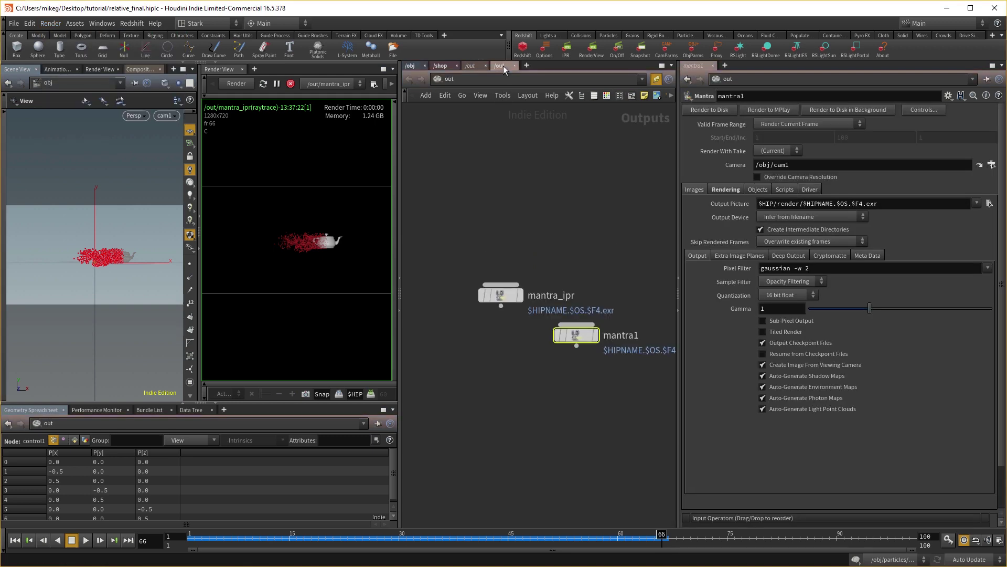
Browse for mantra_ipr's output picture location and create a folder named version inside the tutorial folder.
{"action": "left_click", "coordinate": [507, 296]}
{"action": "left_click", "coordinate": [909, 204]}
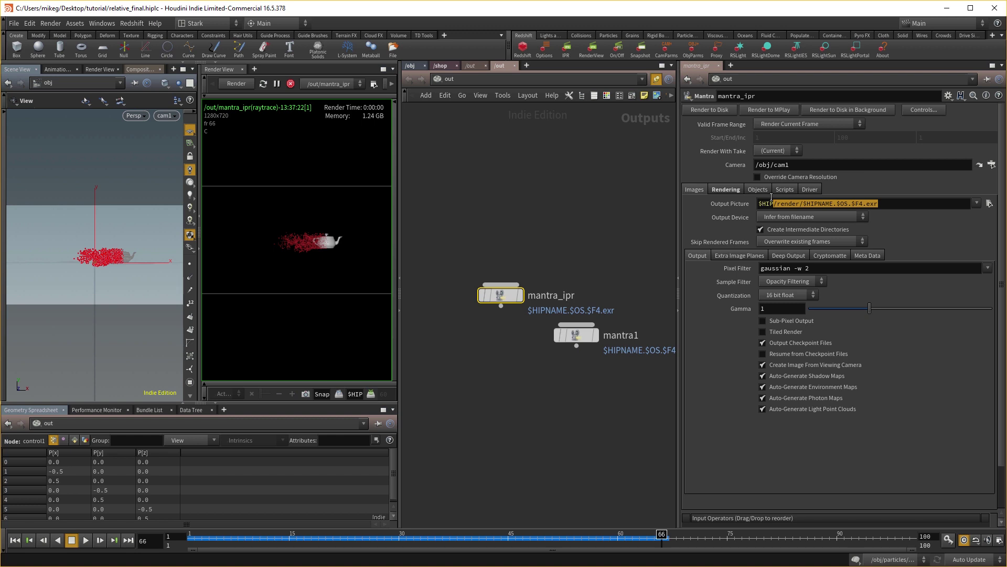
{"action": "left_click", "coordinate": [989, 204]}
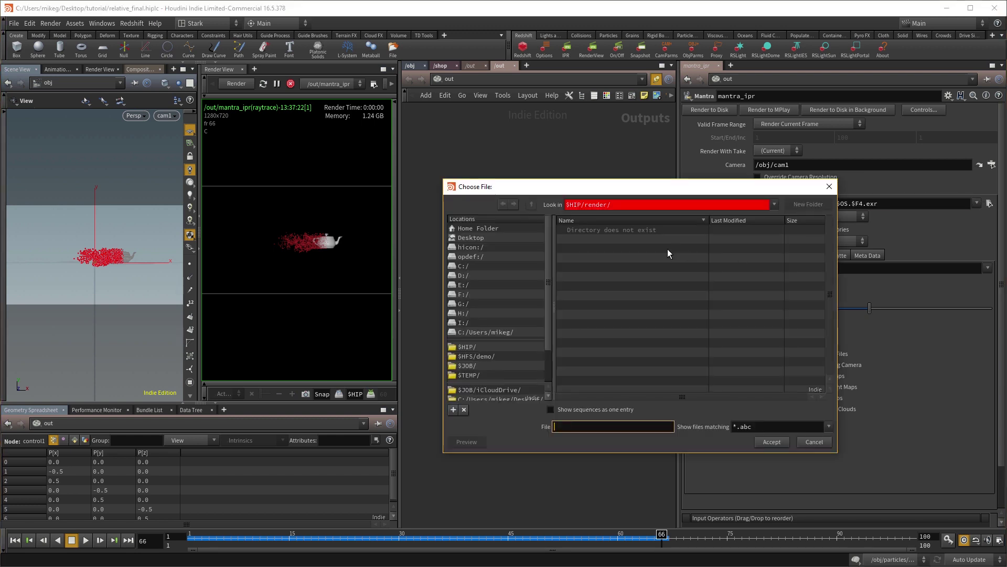
{"action": "left_click", "coordinate": [503, 400]}
{"action": "left_click", "coordinate": [810, 205]}
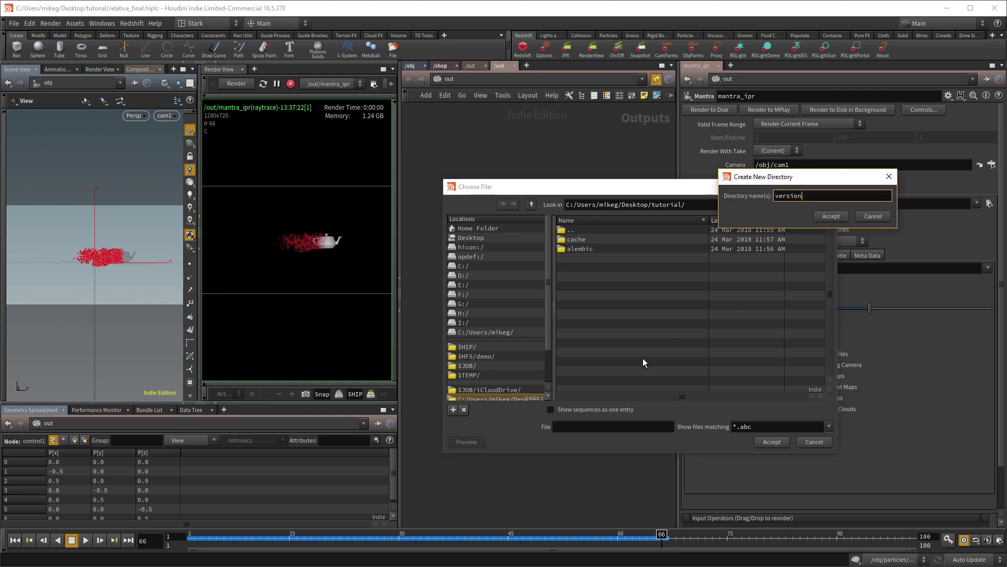
{"action": "key", "text": "Return"}
Set mantra_ipr's output picture to teapot_out_v1.$F.exr in the version folder.
{"action": "left_click", "coordinate": [614, 430]}
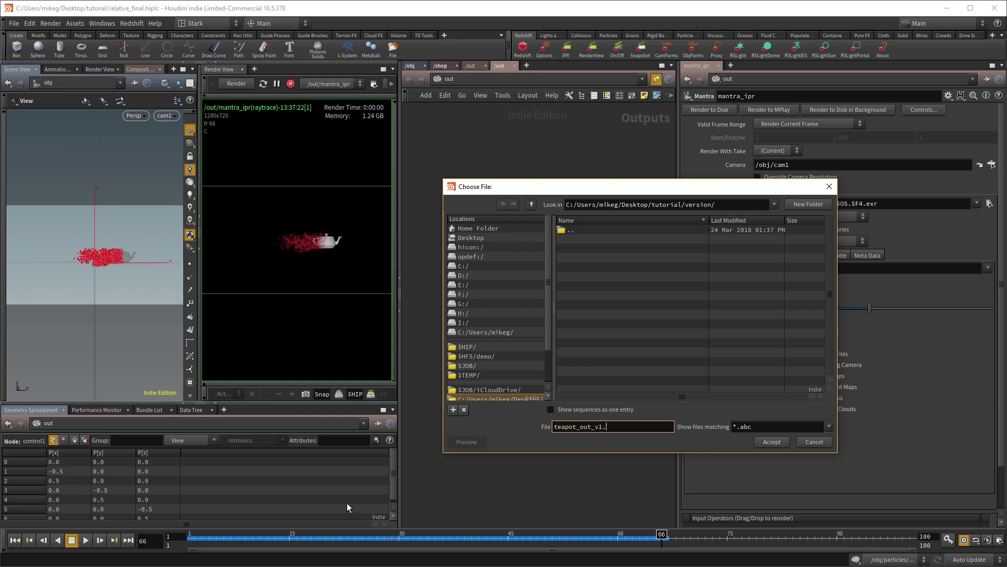
{"action": "type", "text": "teapot_out_v1.$F.exr"}
{"action": "key", "text": "Return"}
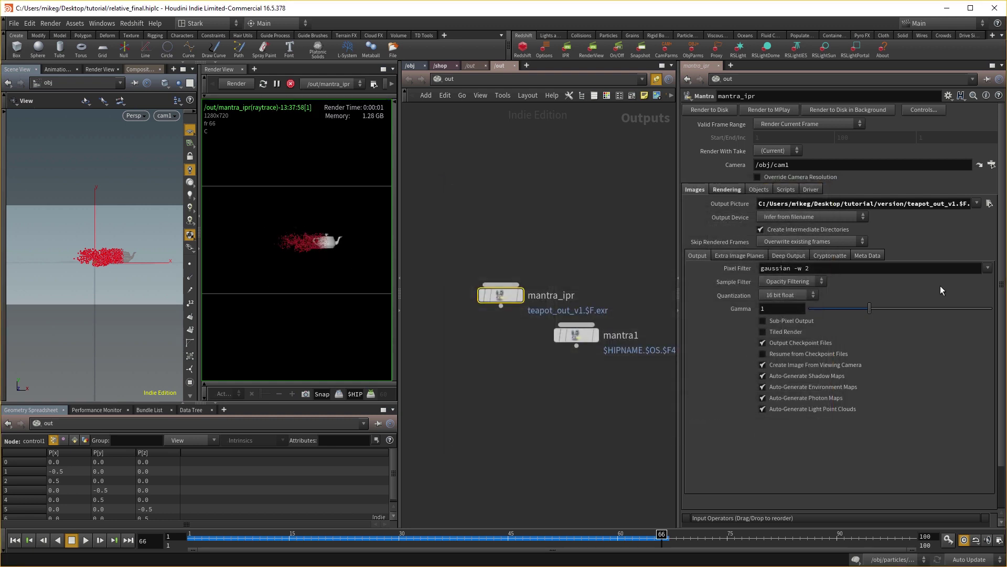
Replace the version number 1 in mantra_ipr's output picture name with a relative reference to the controller's Version parameter.
{"action": "right_click", "coordinate": [954, 205]}
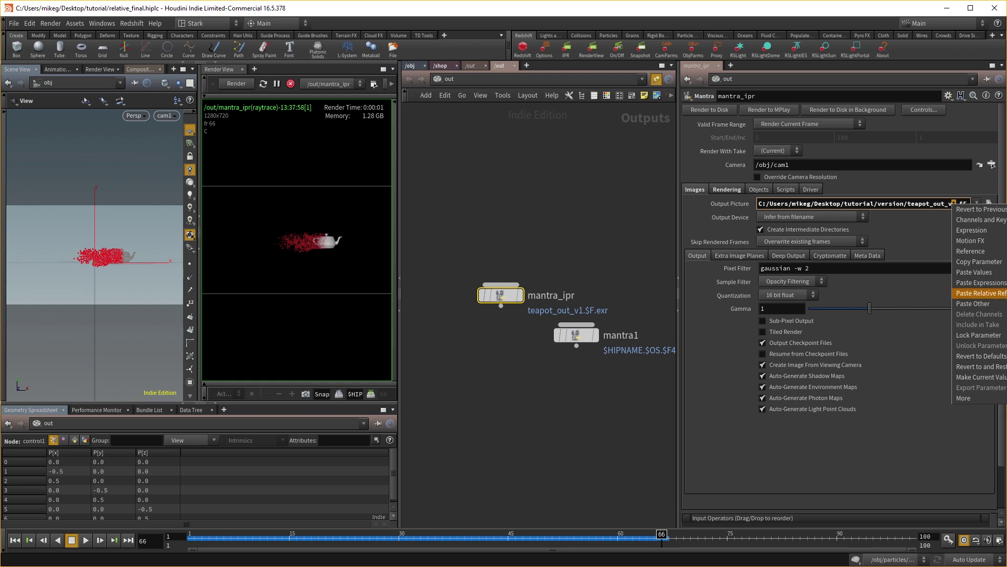
{"action": "left_click", "coordinate": [978, 293]}
{"action": "key", "text": "Return"}
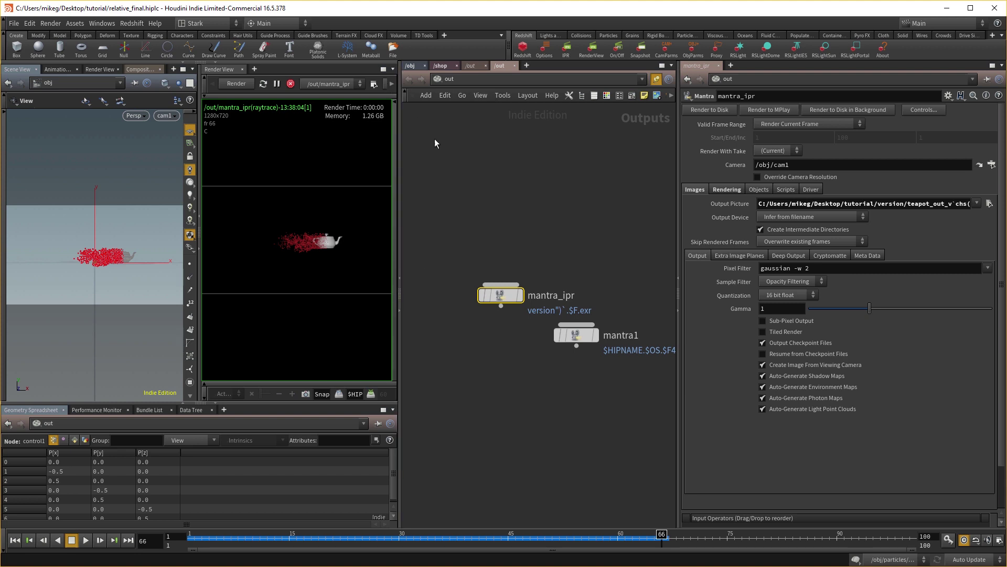
Return to the object network, set the controller's Version to 2, and preview the render at frame 44.
{"action": "left_click", "coordinate": [411, 67]}
{"action": "left_click", "coordinate": [455, 320]}
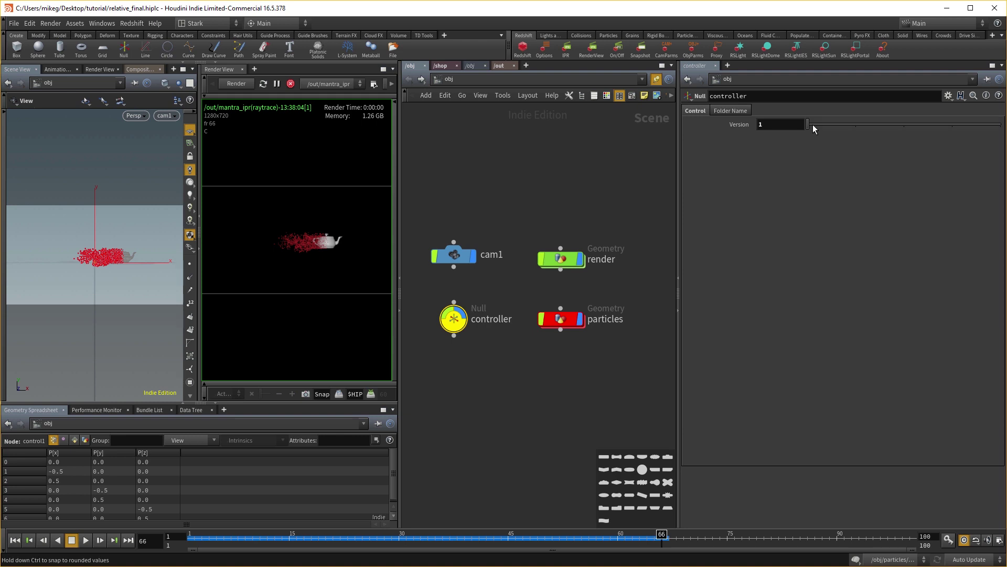
{"action": "left_click", "coordinate": [833, 125]}
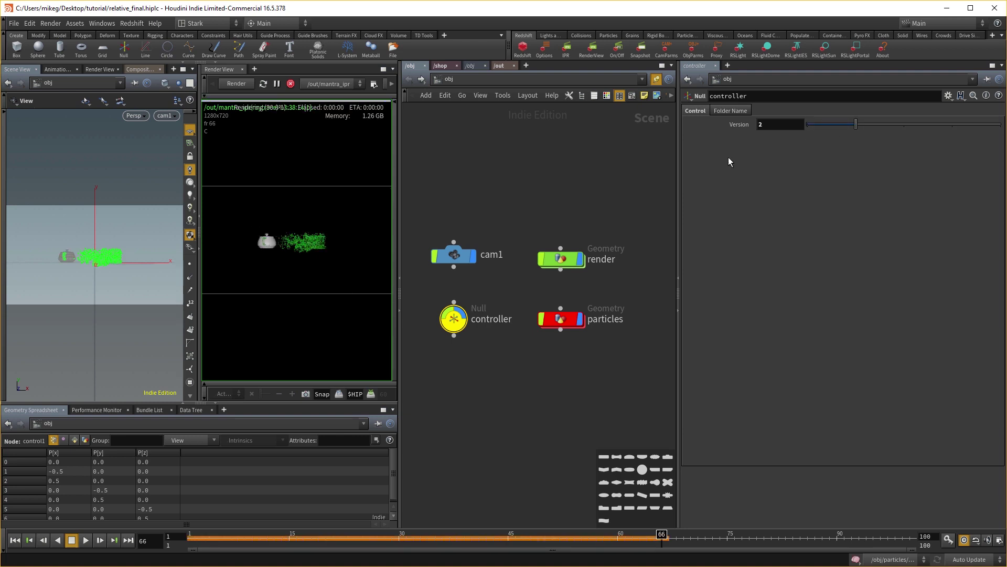
{"action": "left_click", "coordinate": [197, 537]}
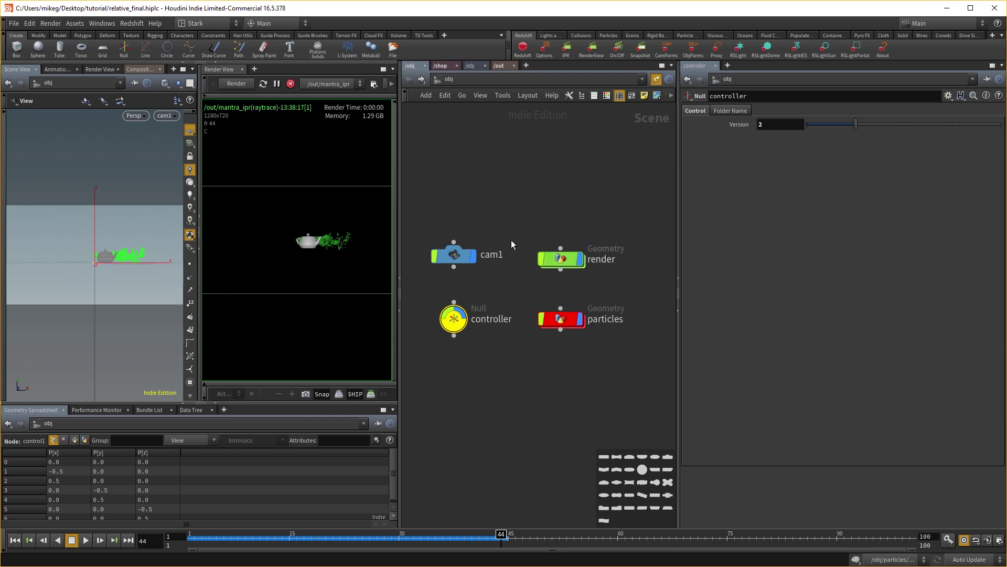
Add a COP2 Network at the object level and go inside it.
{"action": "key", "text": "Tab"}
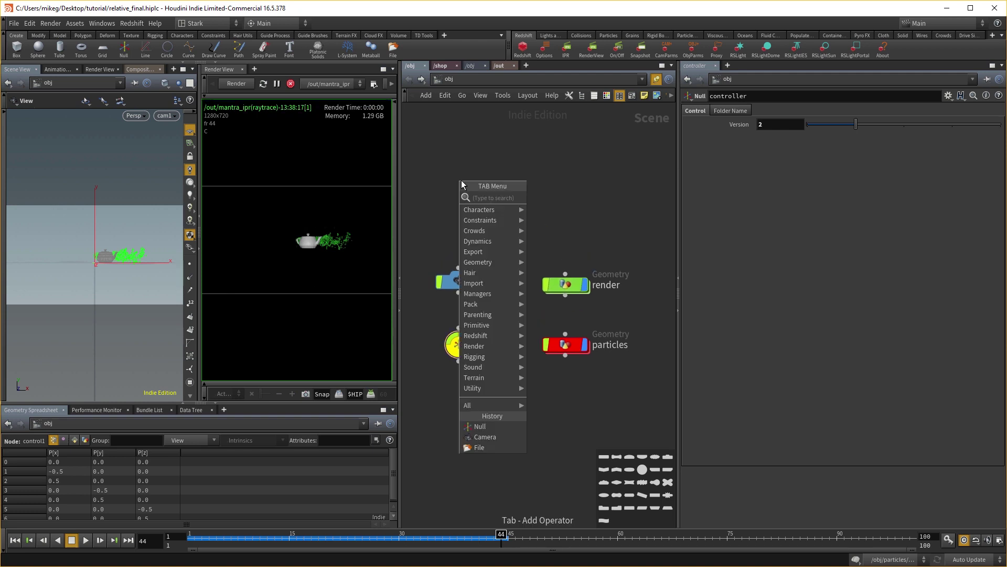
{"action": "type", "text": "cop"}
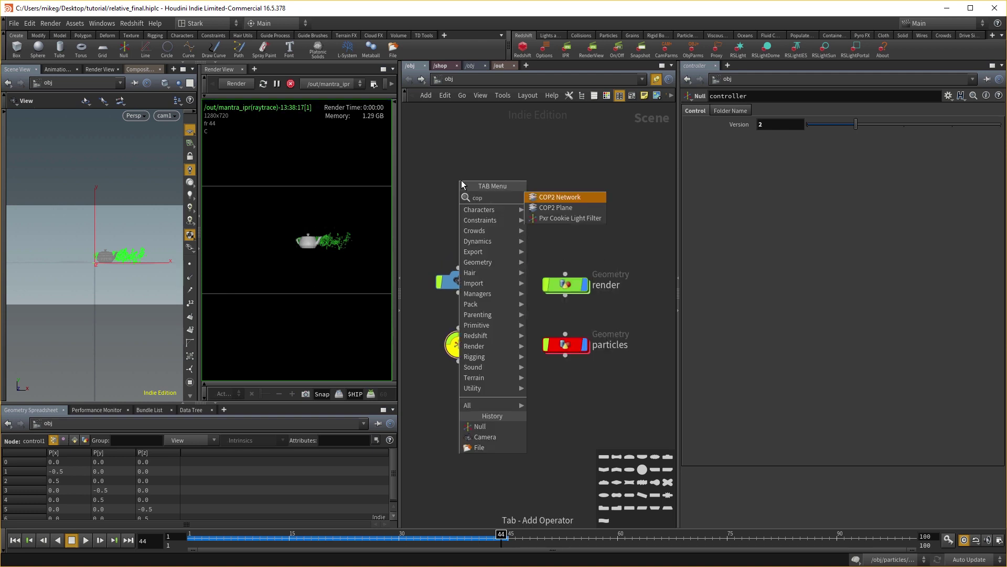
{"action": "key", "text": "Return"}
{"action": "double_click", "coordinate": [462, 180]}
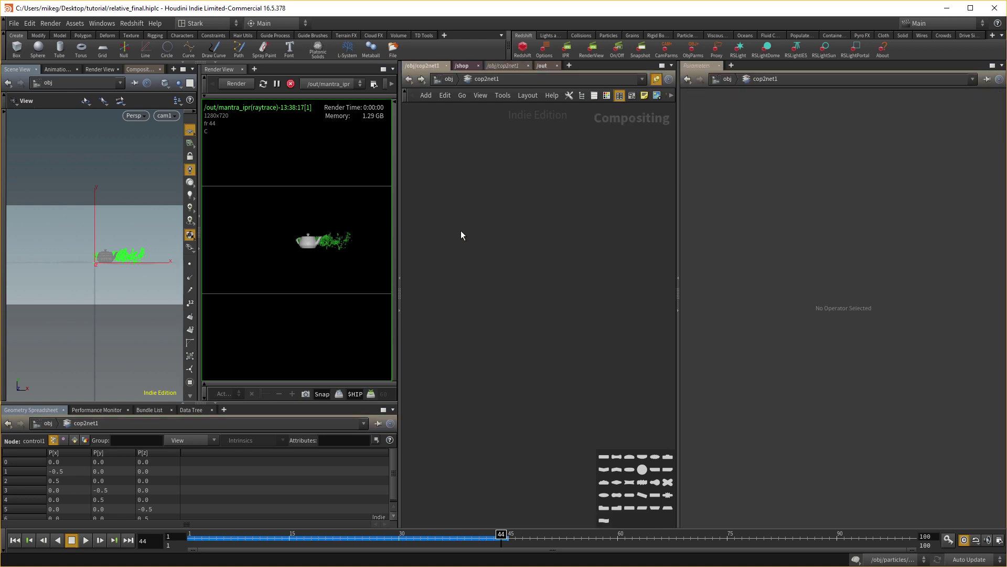
Add a File node to the empty compositing network and position it.
{"action": "key", "text": "h"}
{"action": "key", "text": "Tab"}
{"action": "type", "text": "fi"}
{"action": "key", "text": "Return"}
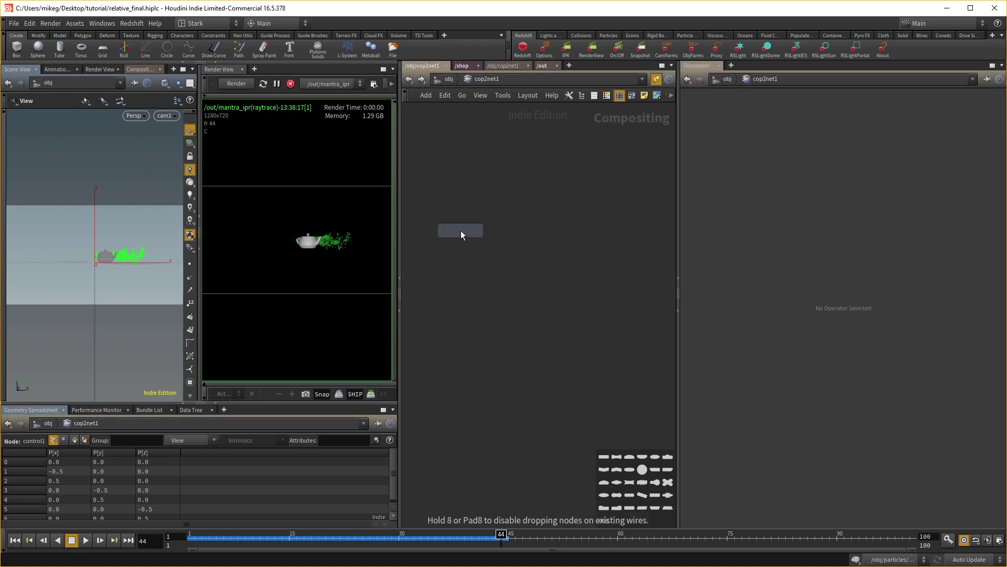
{"action": "left_click", "coordinate": [460, 231]}
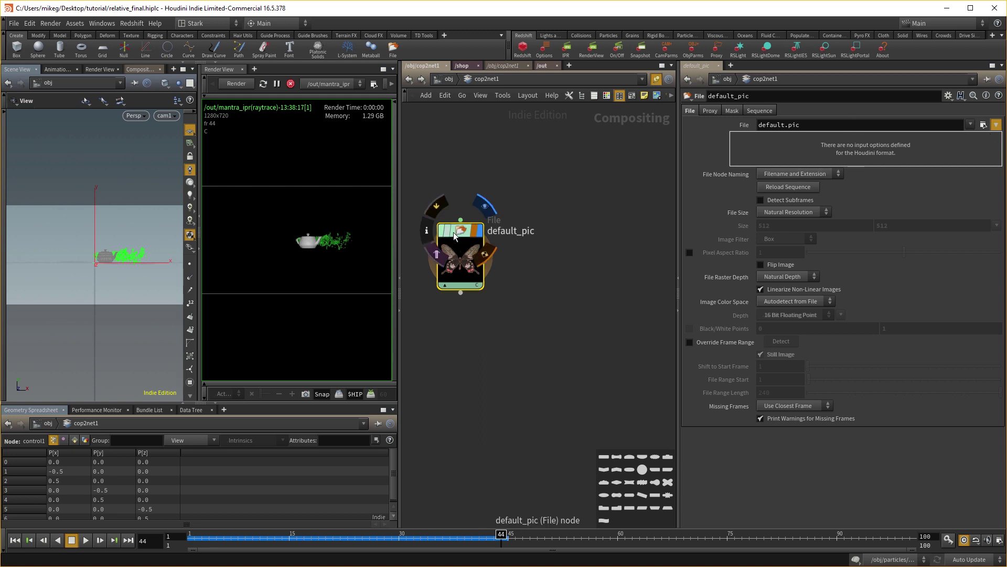
{"action": "left_click_drag", "start_coordinate": [463, 235], "coordinate": [476, 229]}
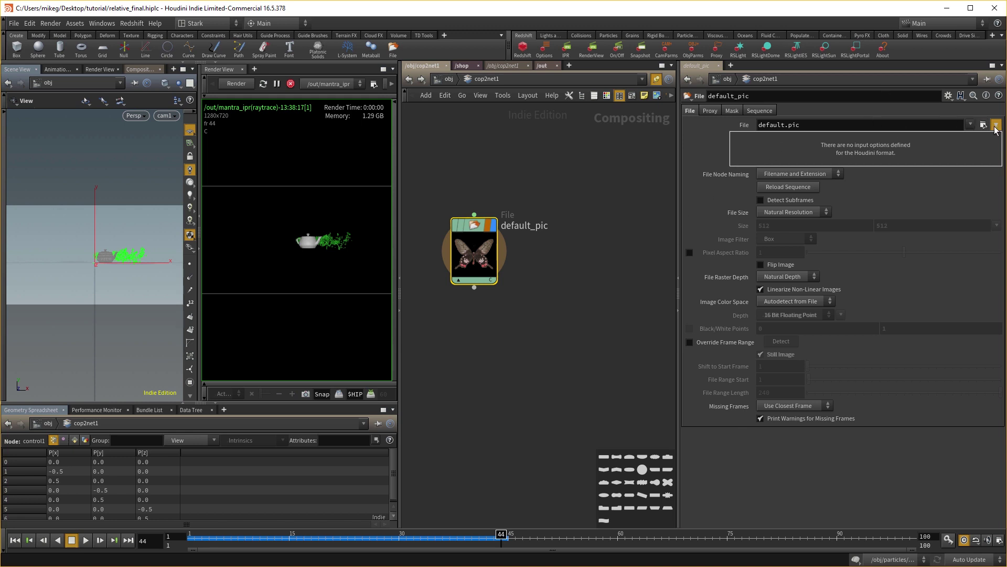
{"action": "left_click", "coordinate": [983, 125]}
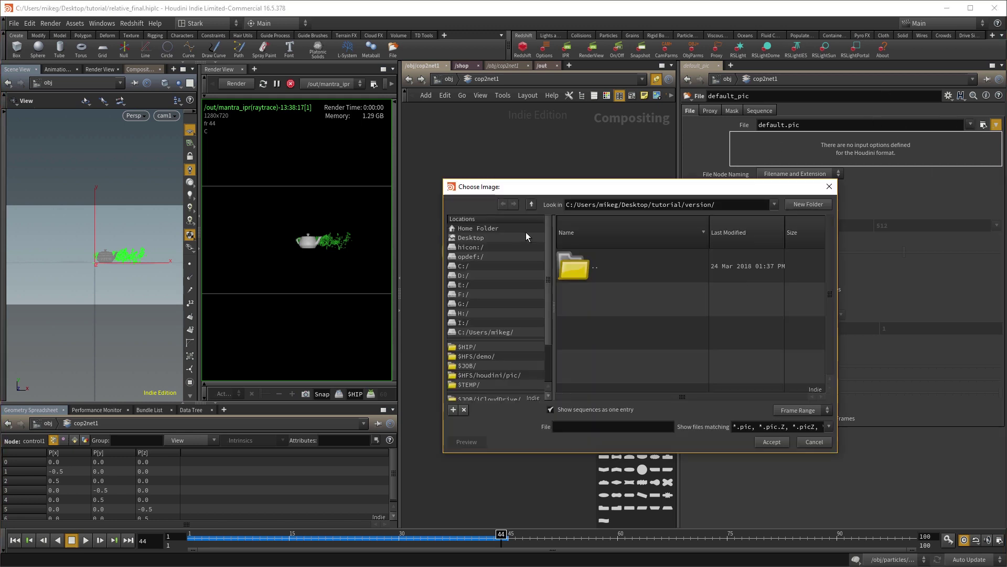
{"action": "scroll", "coordinate": [527, 344], "scroll_direction": "down", "scroll_amount": 1}
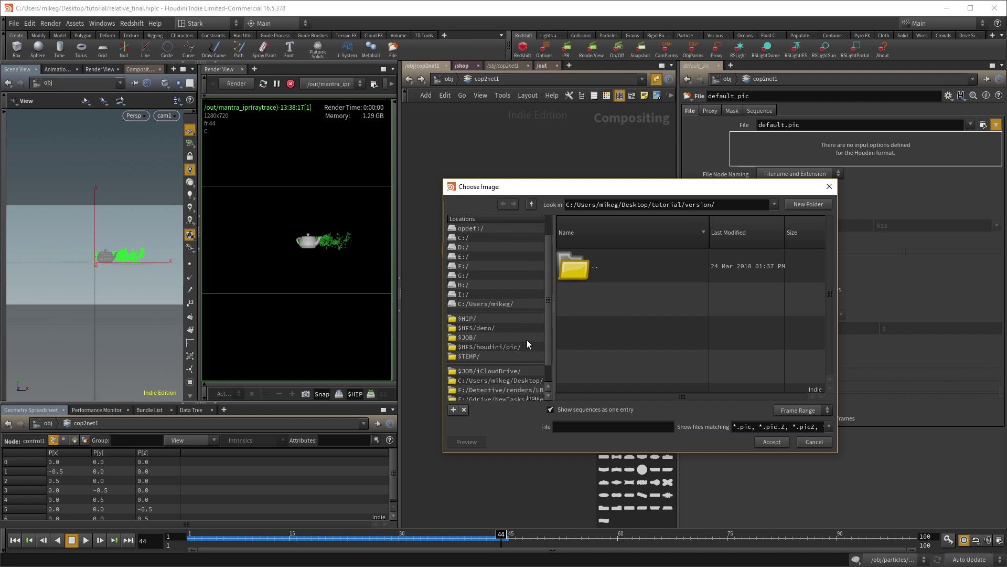
{"action": "left_click", "coordinate": [813, 442]}
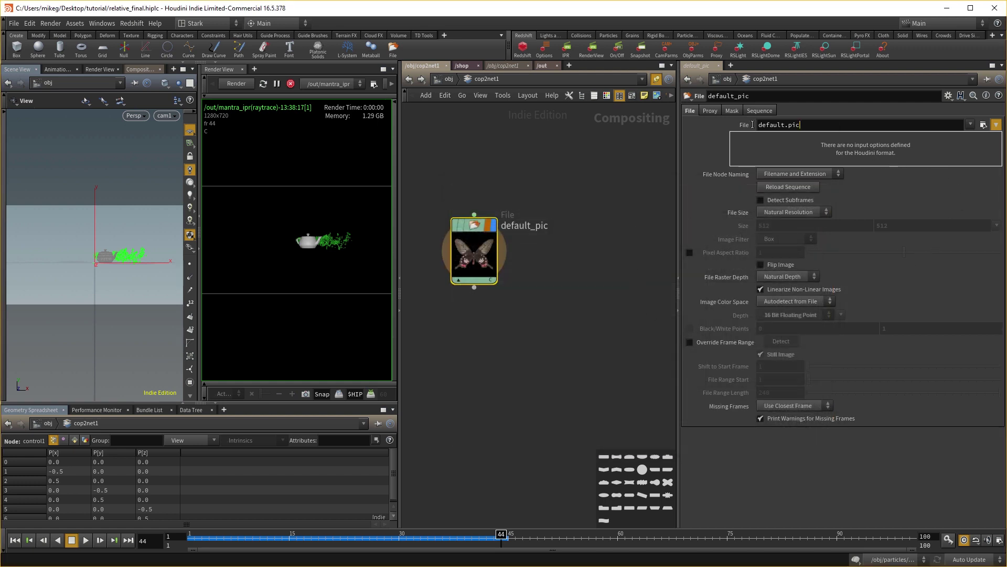
{"action": "double_click", "coordinate": [774, 124]}
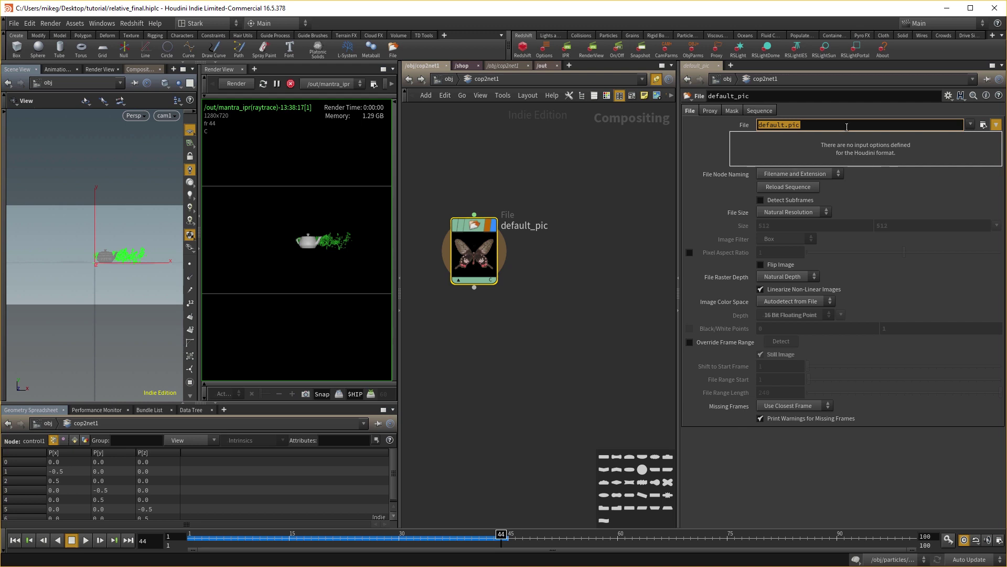
{"action": "left_click", "coordinate": [475, 263]}
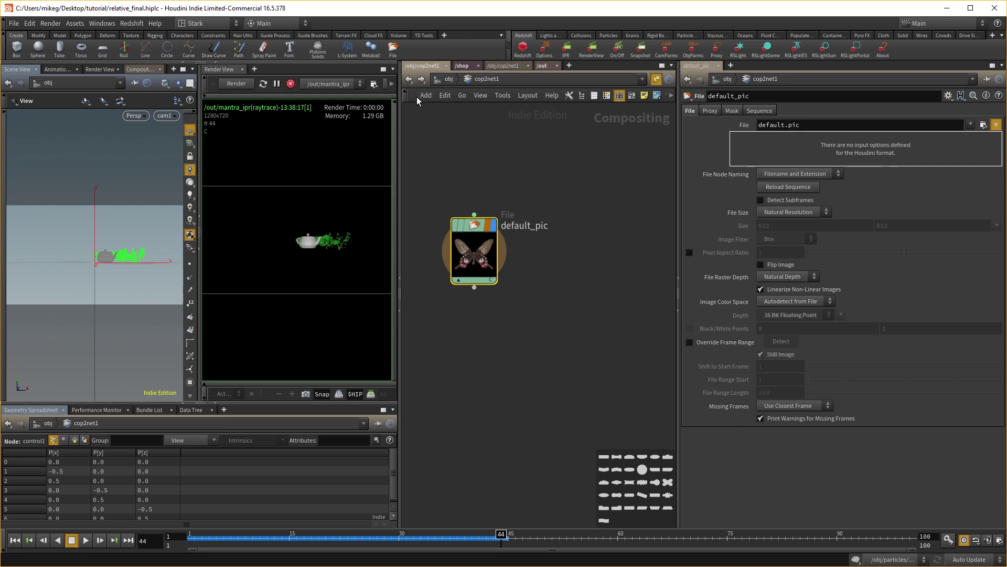
Set the controller null's Version to 1 at the object level and preview the render at frame 49.
{"action": "left_click", "coordinate": [409, 79]}
{"action": "left_click", "coordinate": [459, 344]}
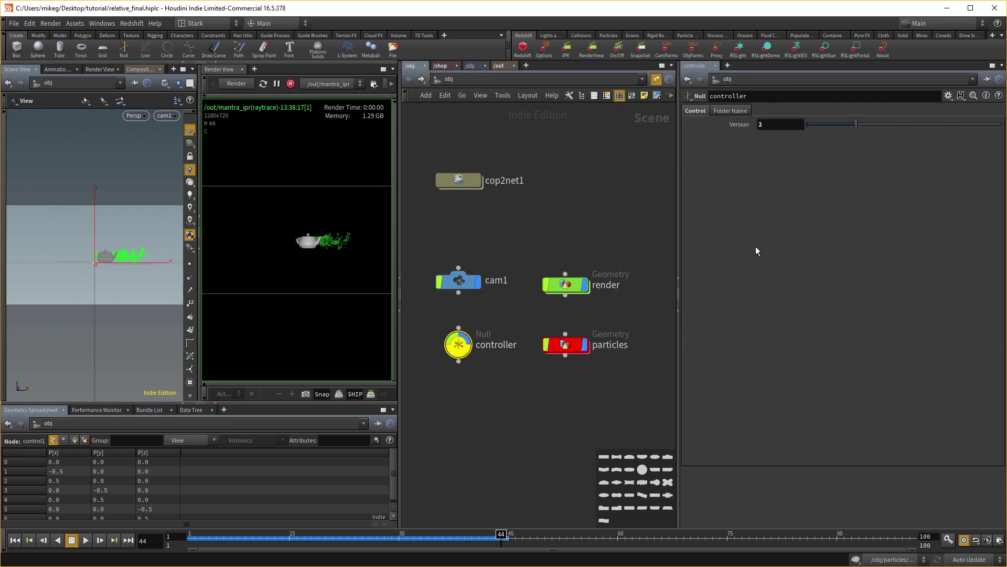
{"action": "left_click_drag", "start_coordinate": [855, 126], "coordinate": [799, 119]}
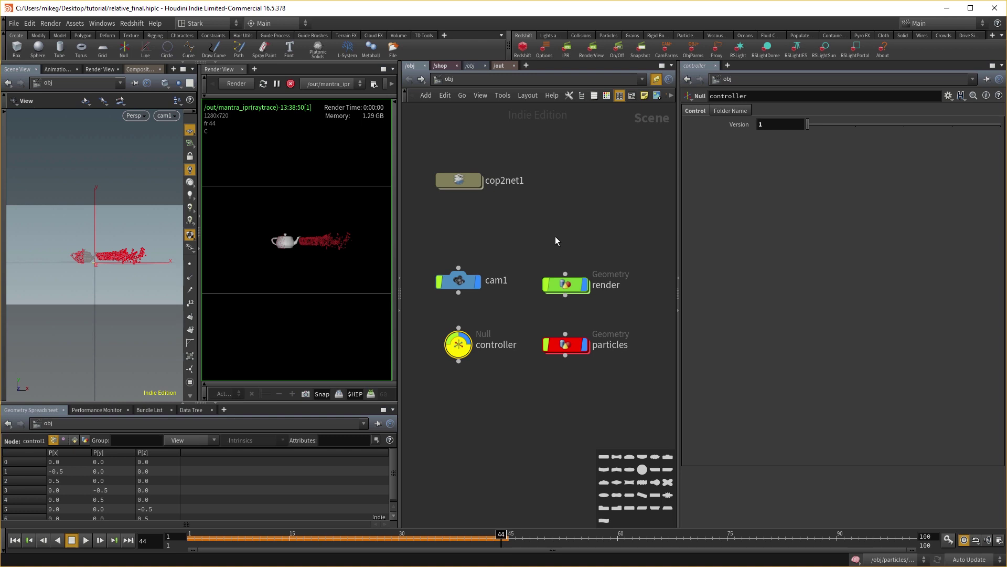
{"action": "left_click_drag", "start_coordinate": [426, 537], "coordinate": [539, 532]}
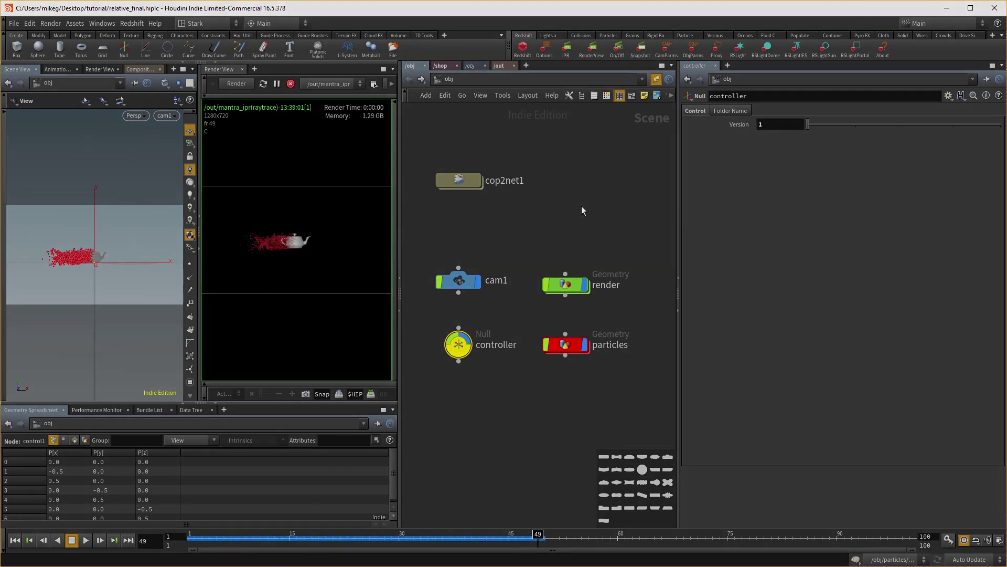